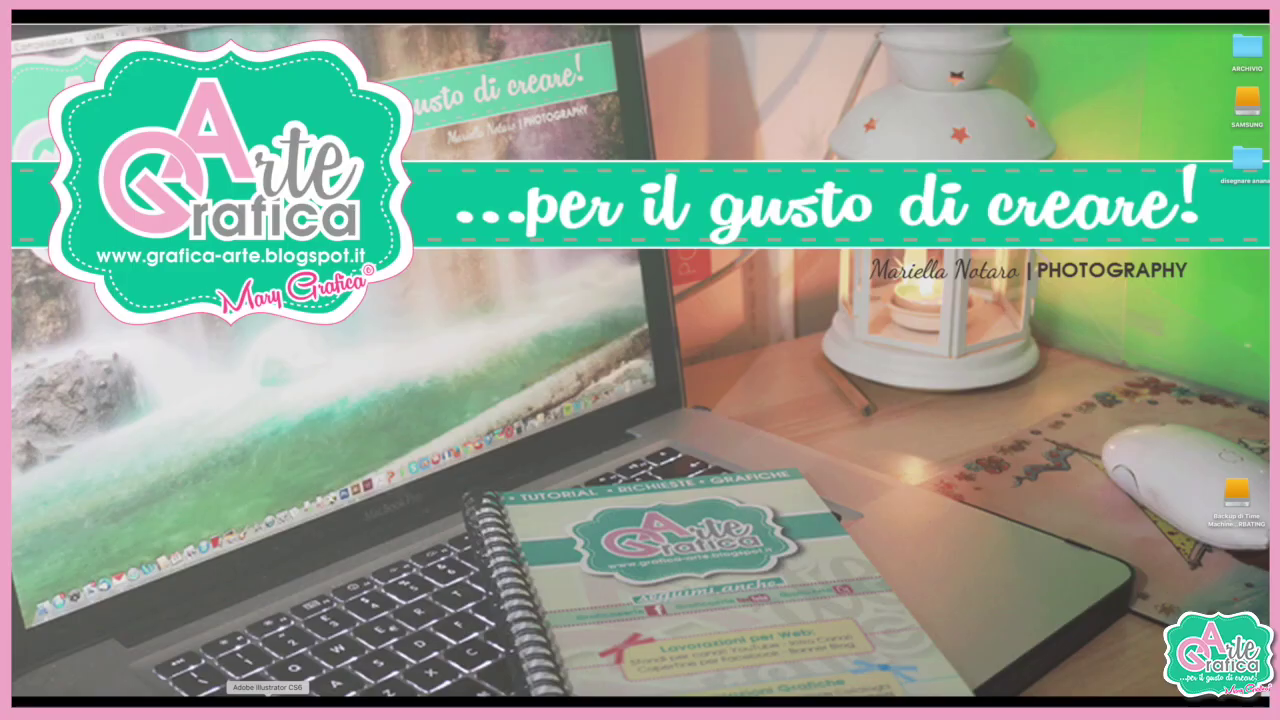
Create a new blank A4 portrait document, 210 × 297 mm in CMYK.
click(88, 22)
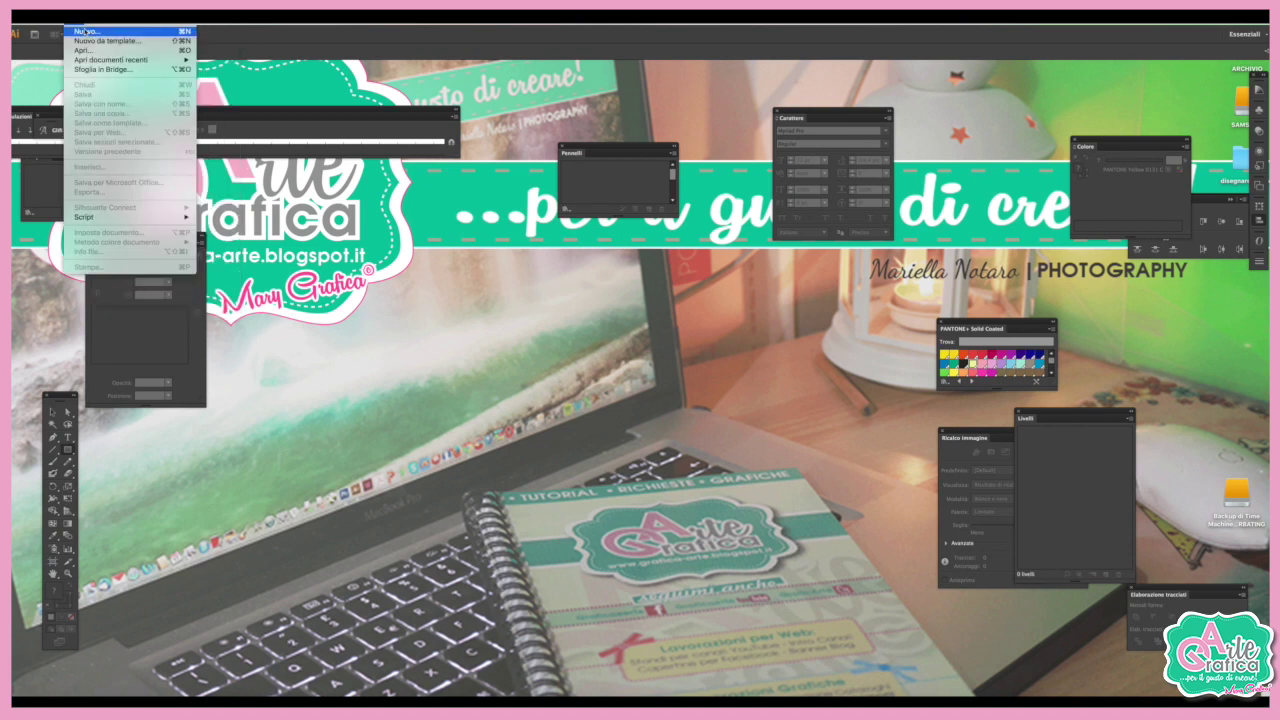
click(90, 28)
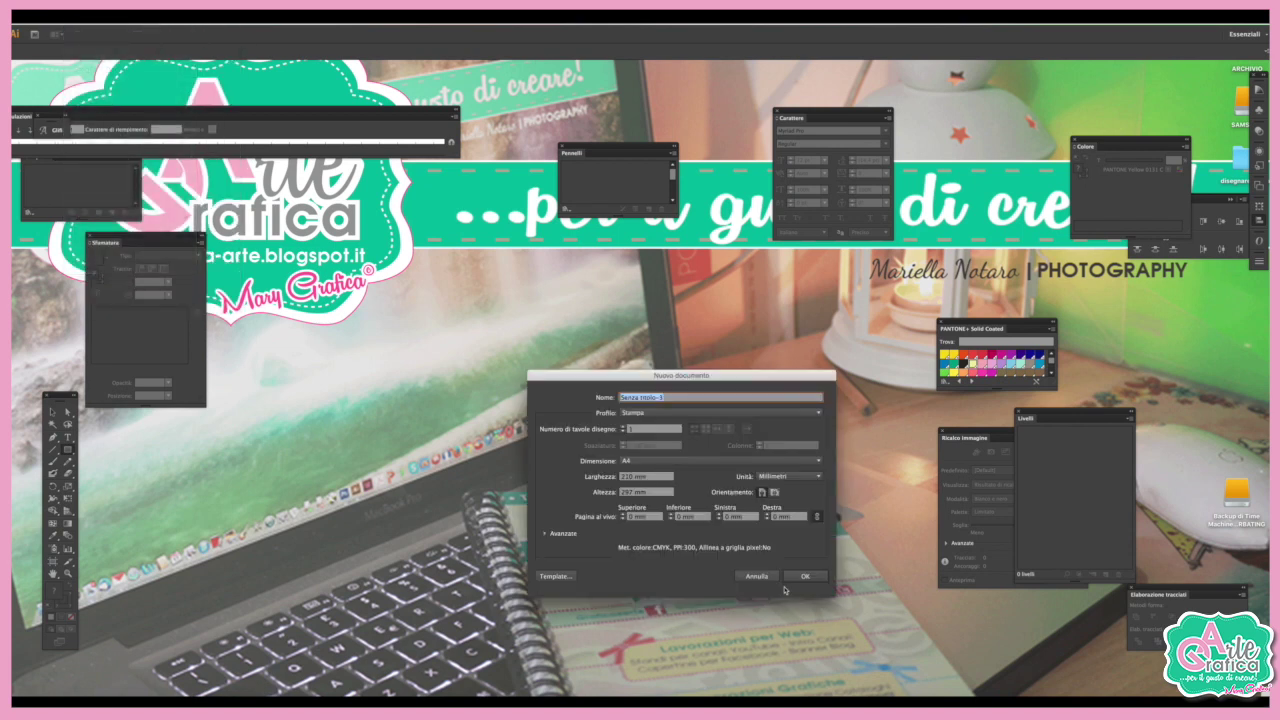
click(792, 578)
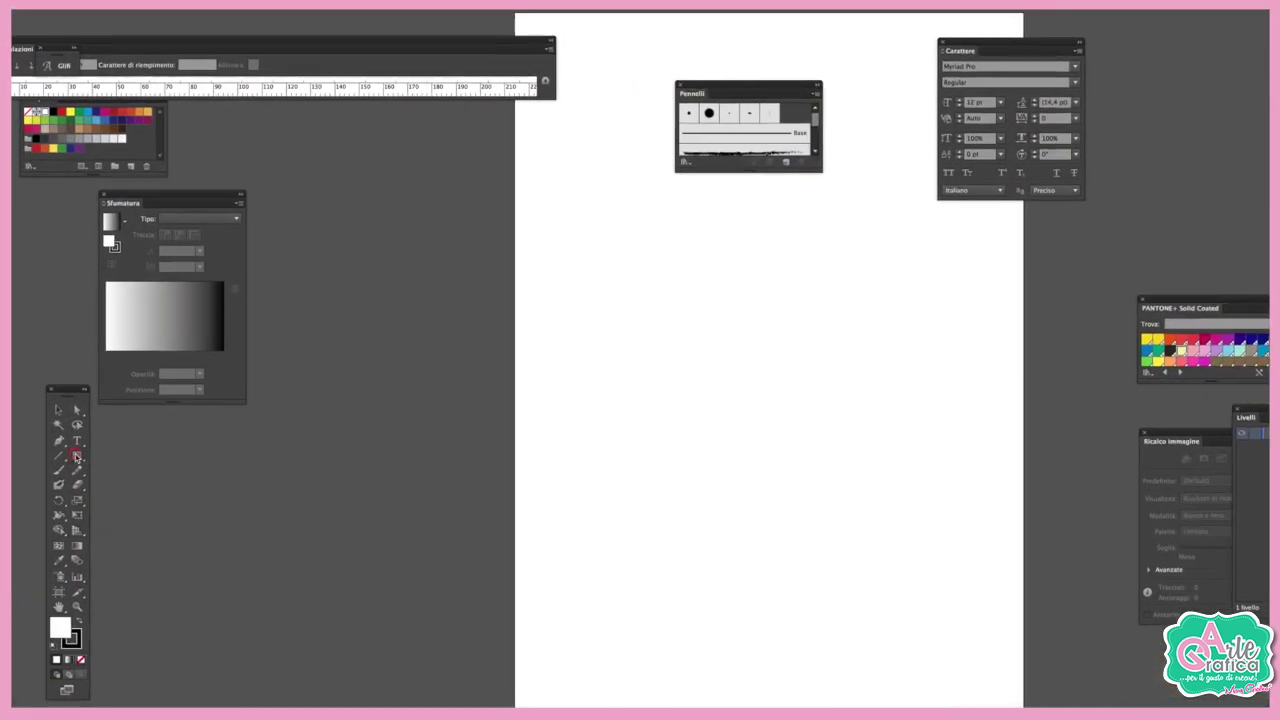
click(75, 456)
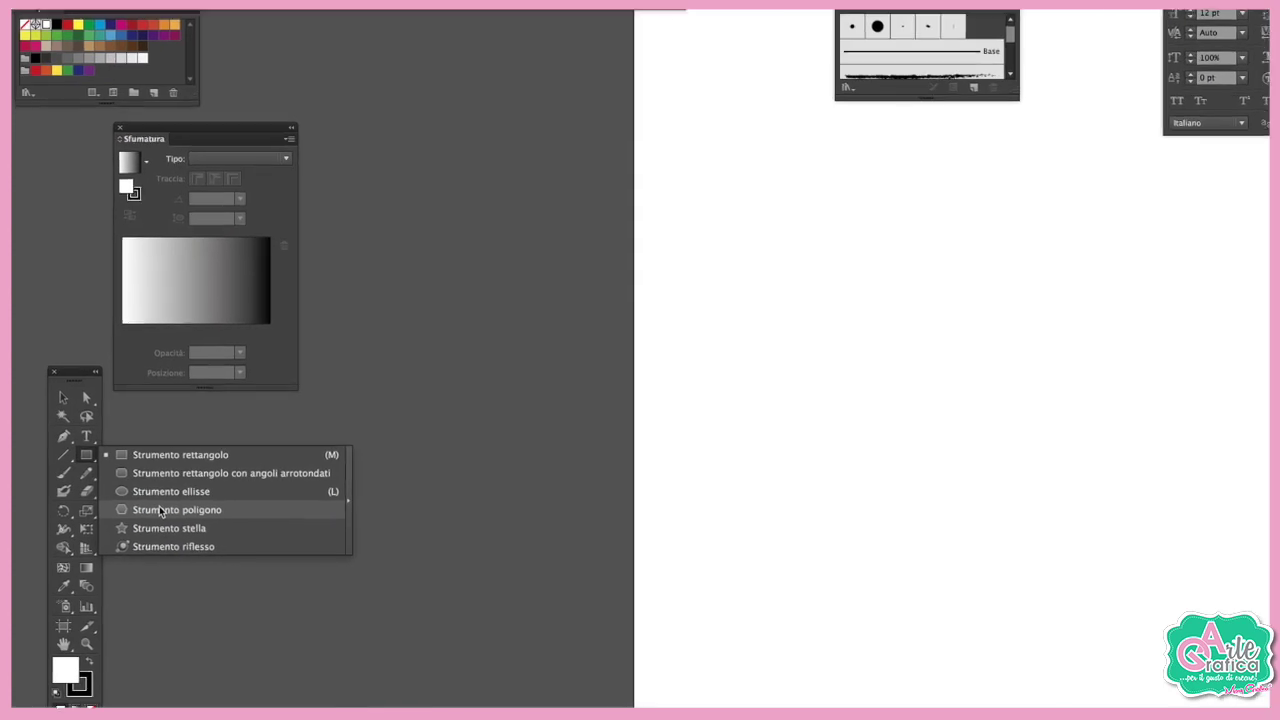
Draw a rounded rectangle with fully rounded corners, forming an oval.
click(207, 487)
drag(508, 346, 617, 478)
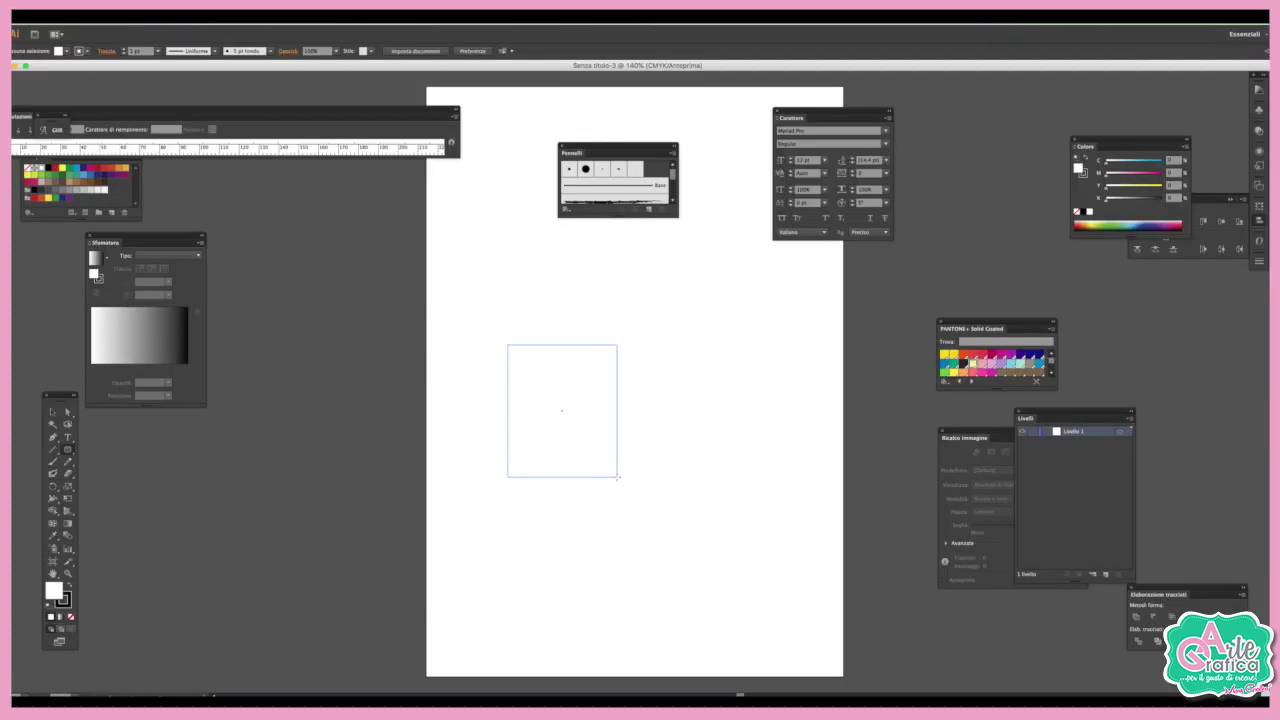
key(Up)
key(Up)
key(Up)
drag(617, 478, 599, 454)
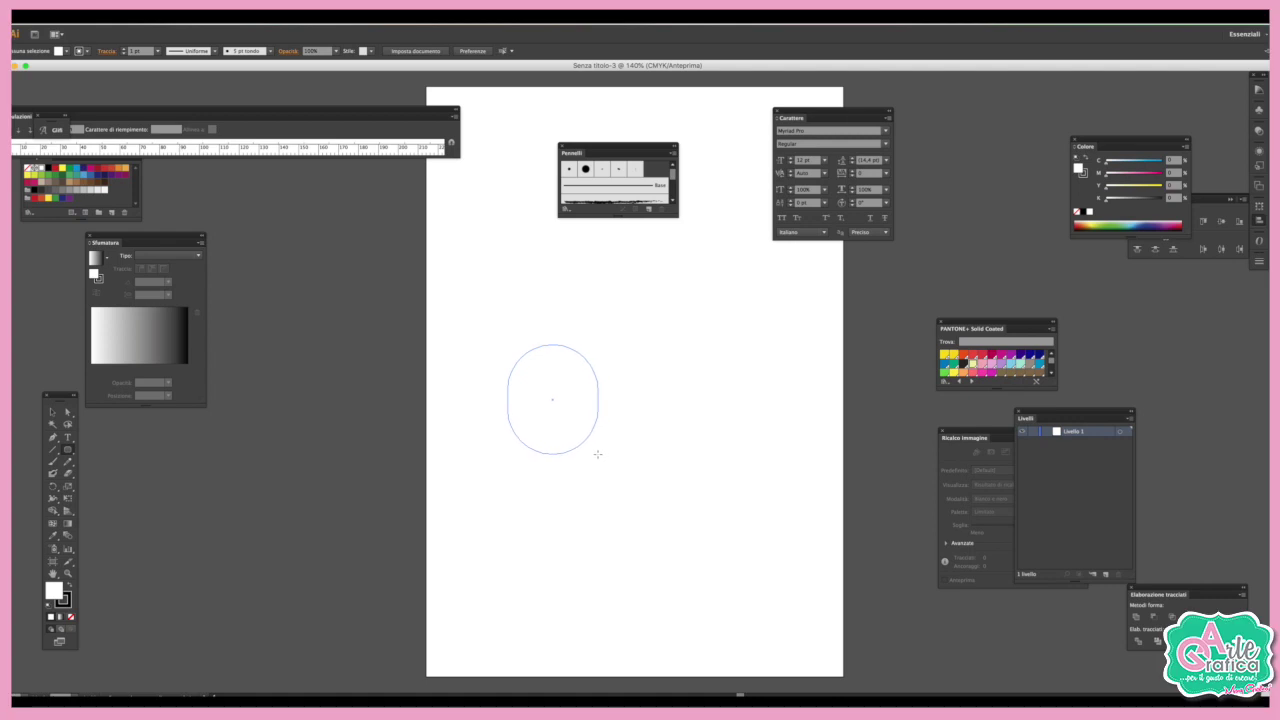
drag(598, 454, 595, 453)
Stretch the oval taller and move it lower on the page.
key(v)
drag(551, 451, 551, 473)
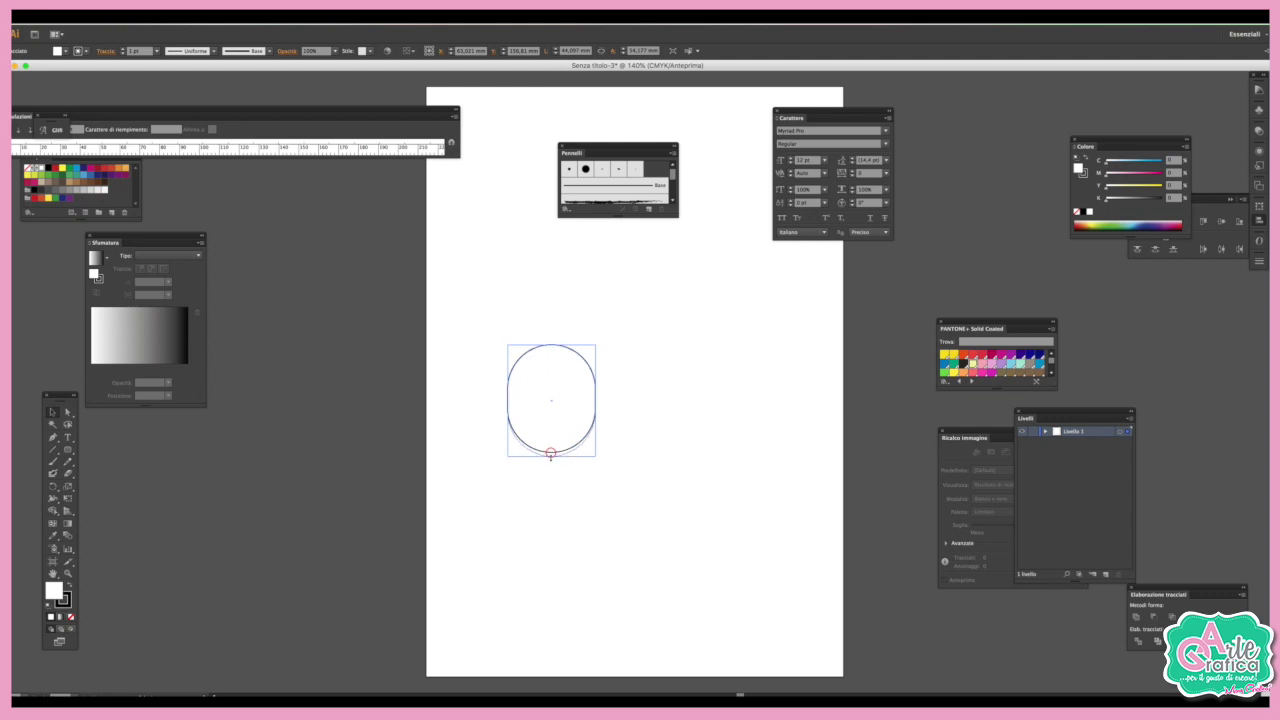
click(662, 431)
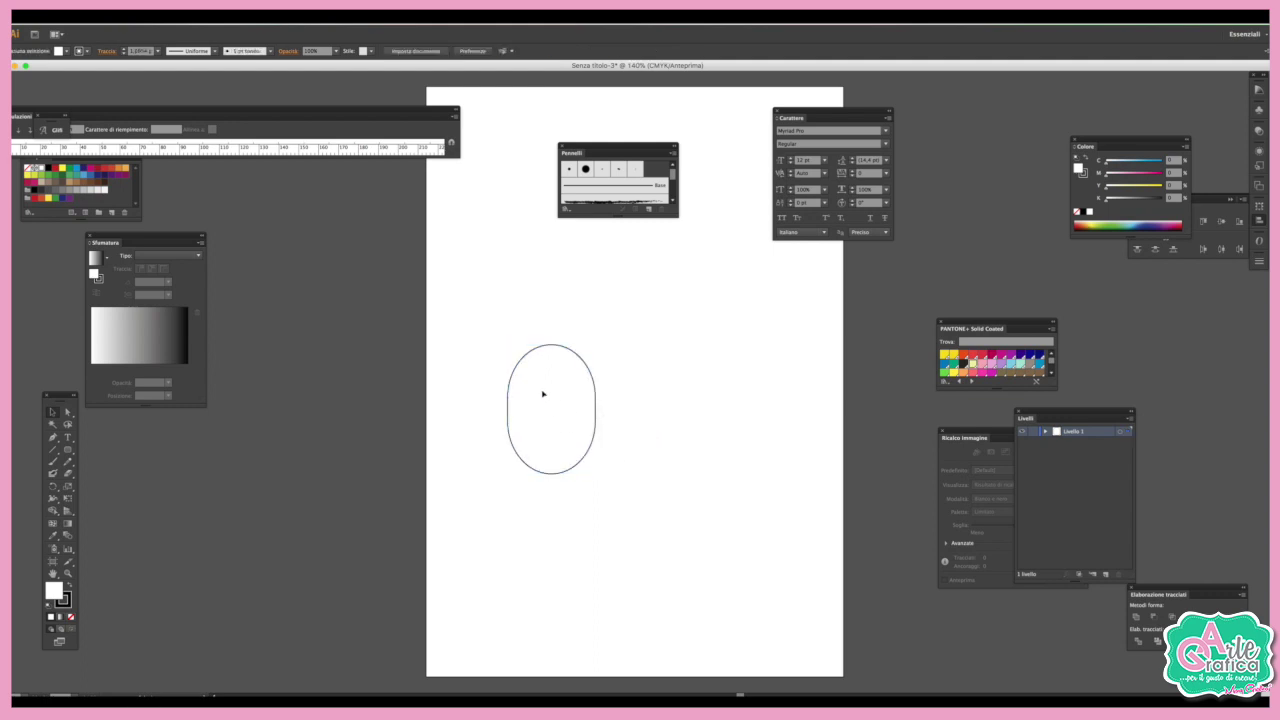
drag(543, 394, 575, 471)
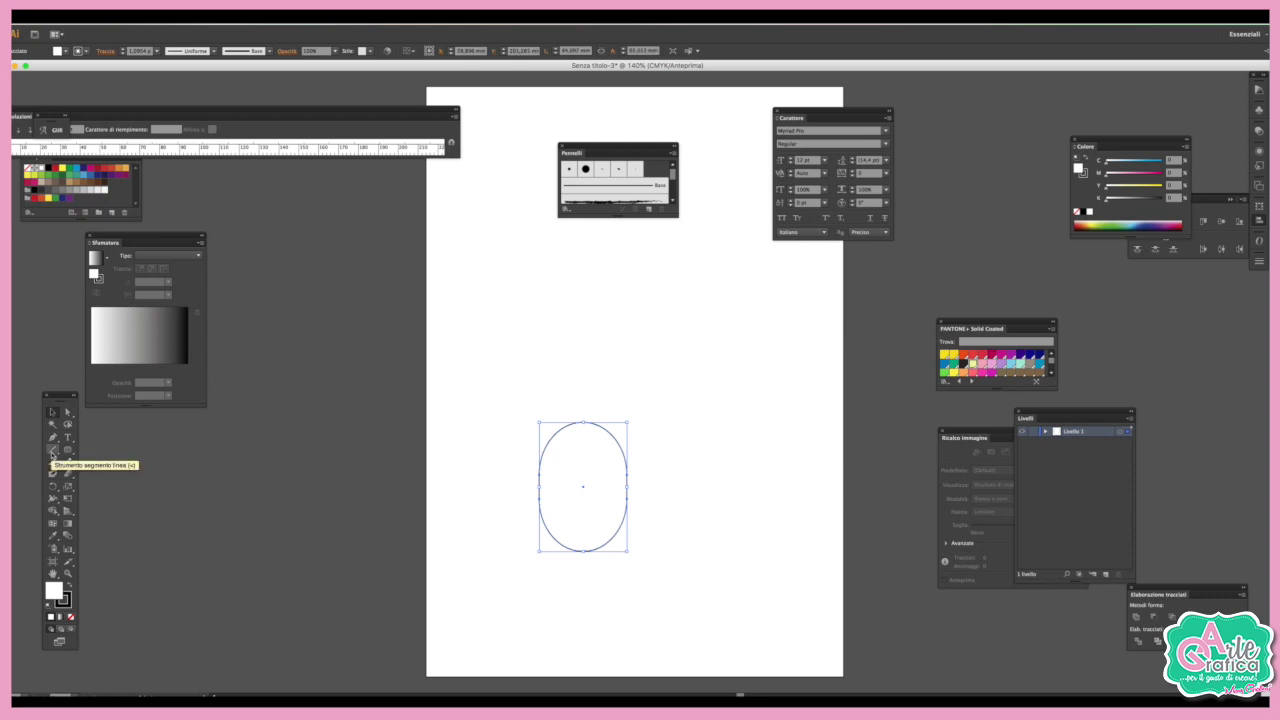
Draw a diagonal line across the oval and Alt-drag a parallel copy.
drag(52, 455, 100, 450)
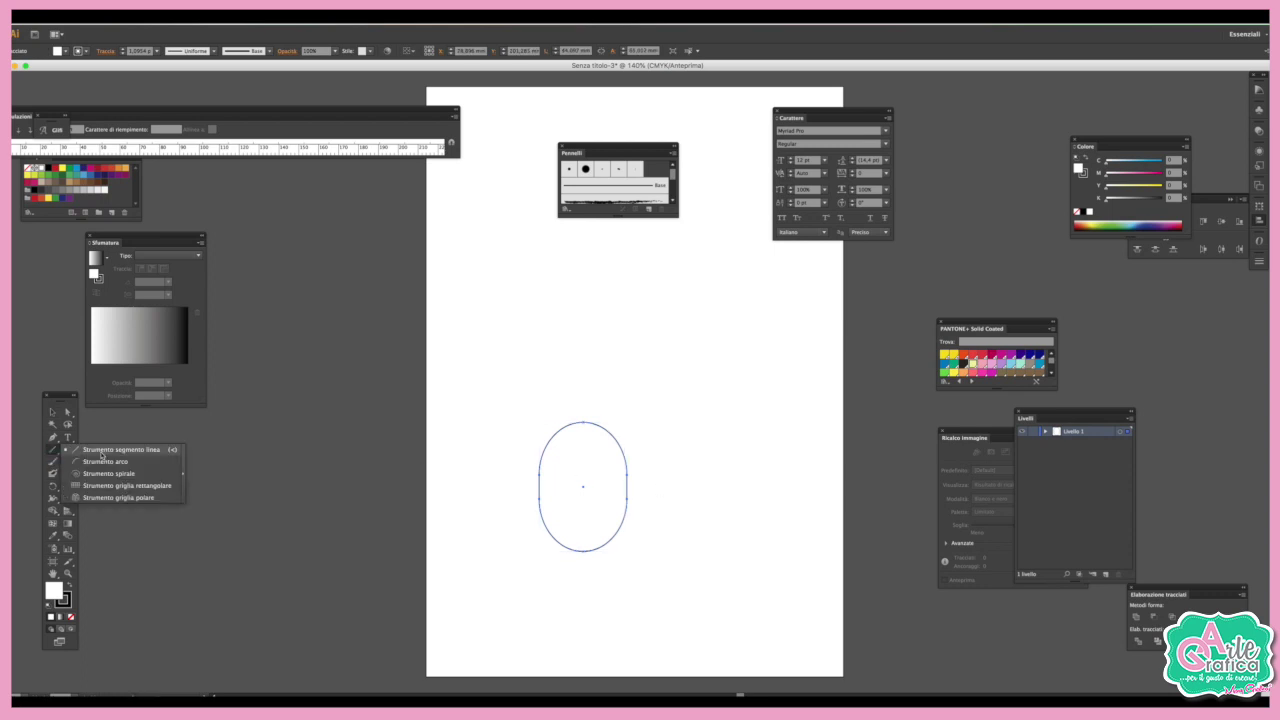
drag(509, 468, 628, 351)
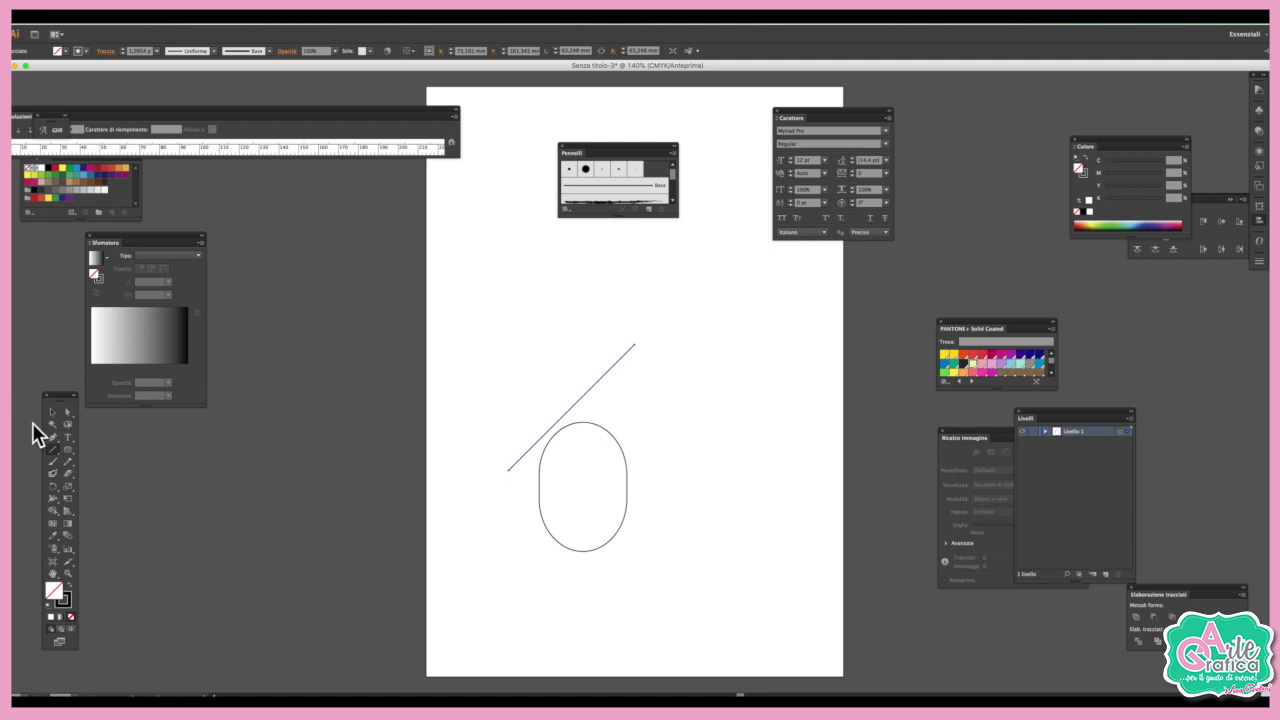
click(53, 412)
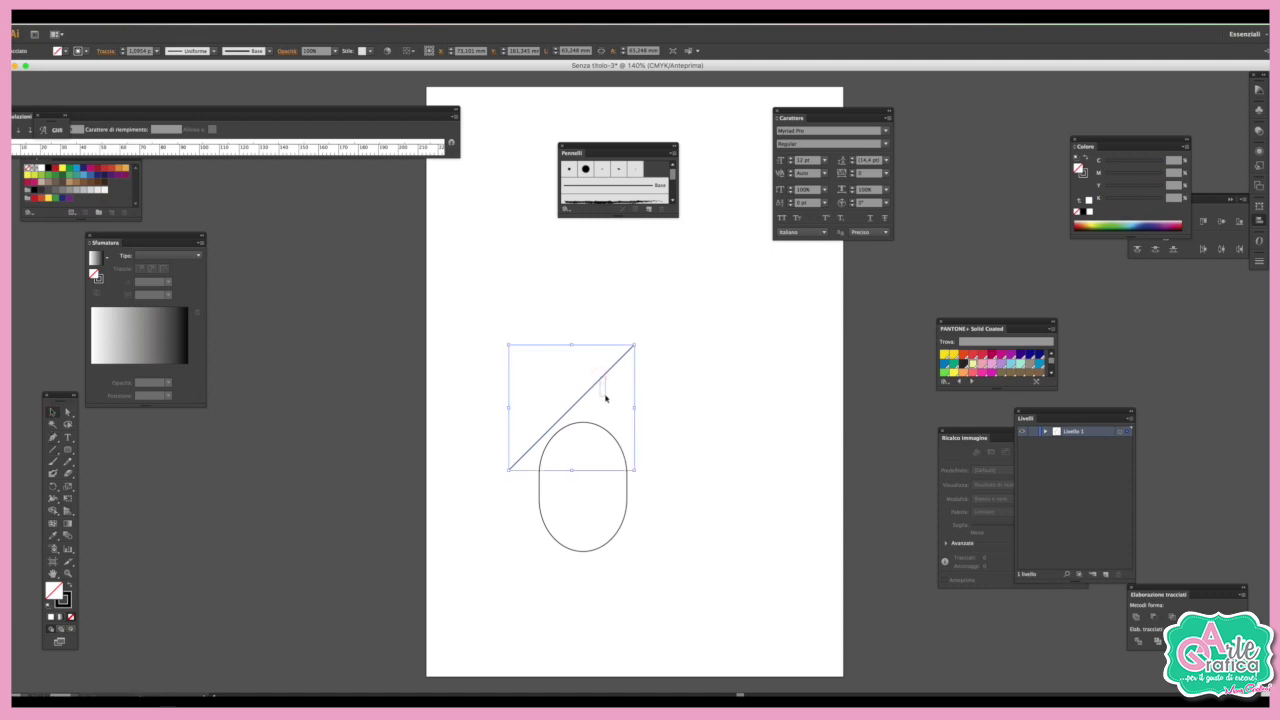
drag(602, 377, 608, 414)
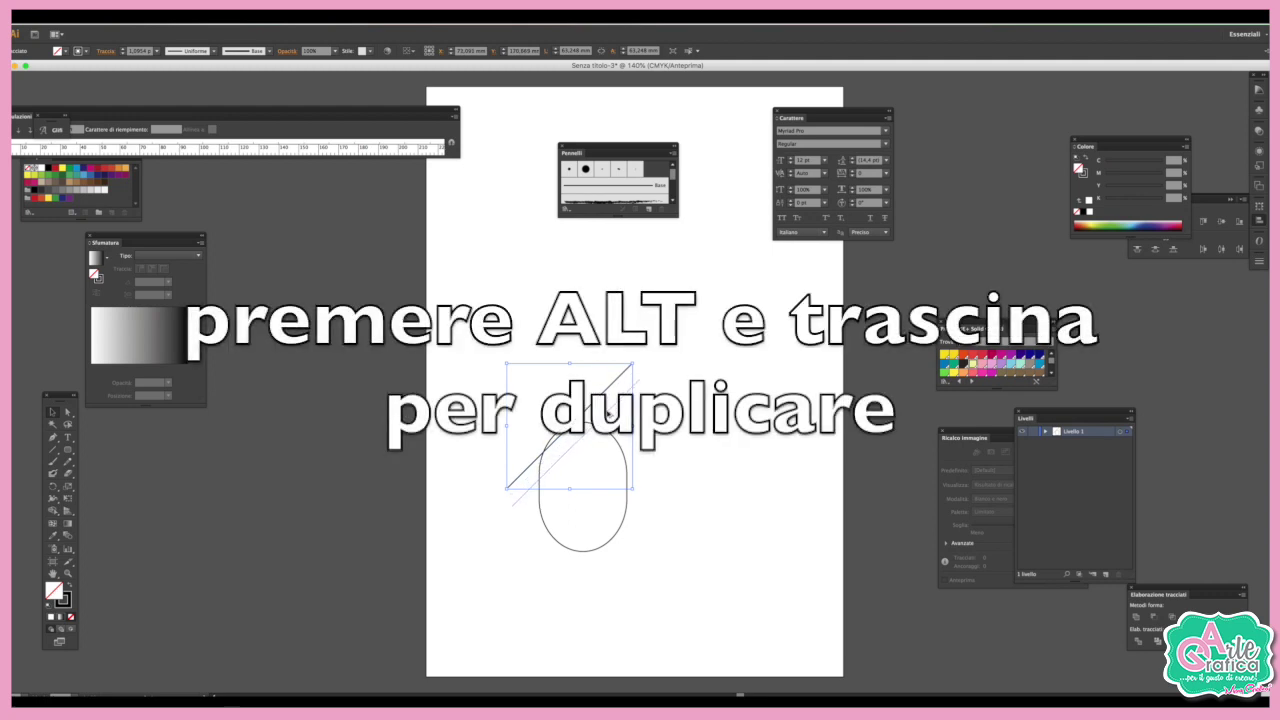
drag(607, 410, 607, 410)
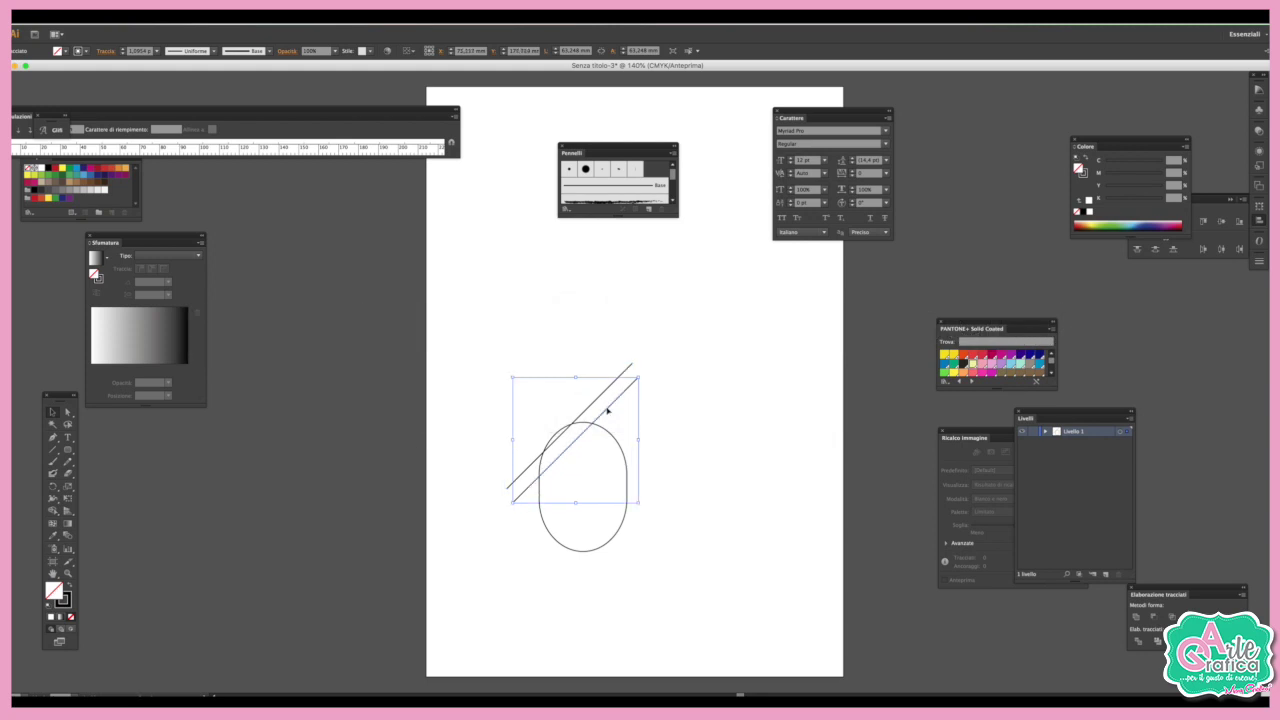
Repeat the copy with Ctrl+D to add more parallel lines, then select them all.
key(ctrl+shift+a)
key(ctrl+d)
key(ctrl+d)
key(ctrl+d)
key(ctrl+d)
key(ctrl+d)
key(ctrl+d)
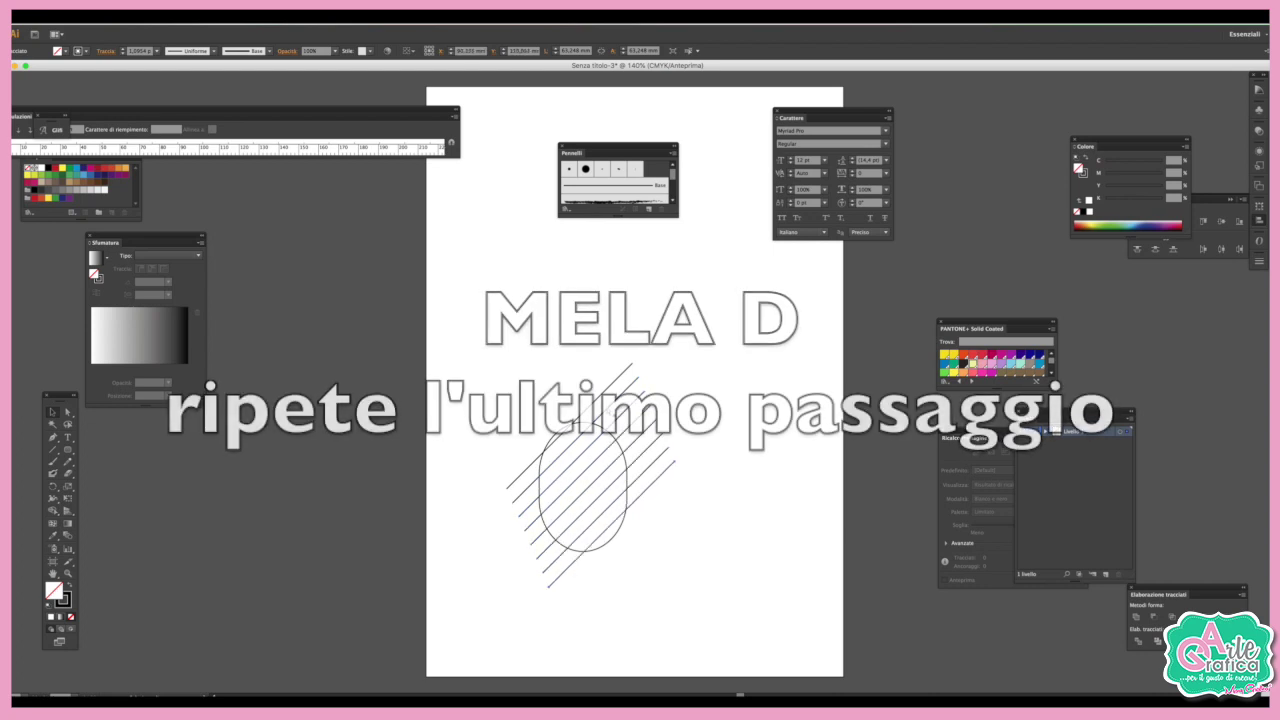
key(ctrl+d)
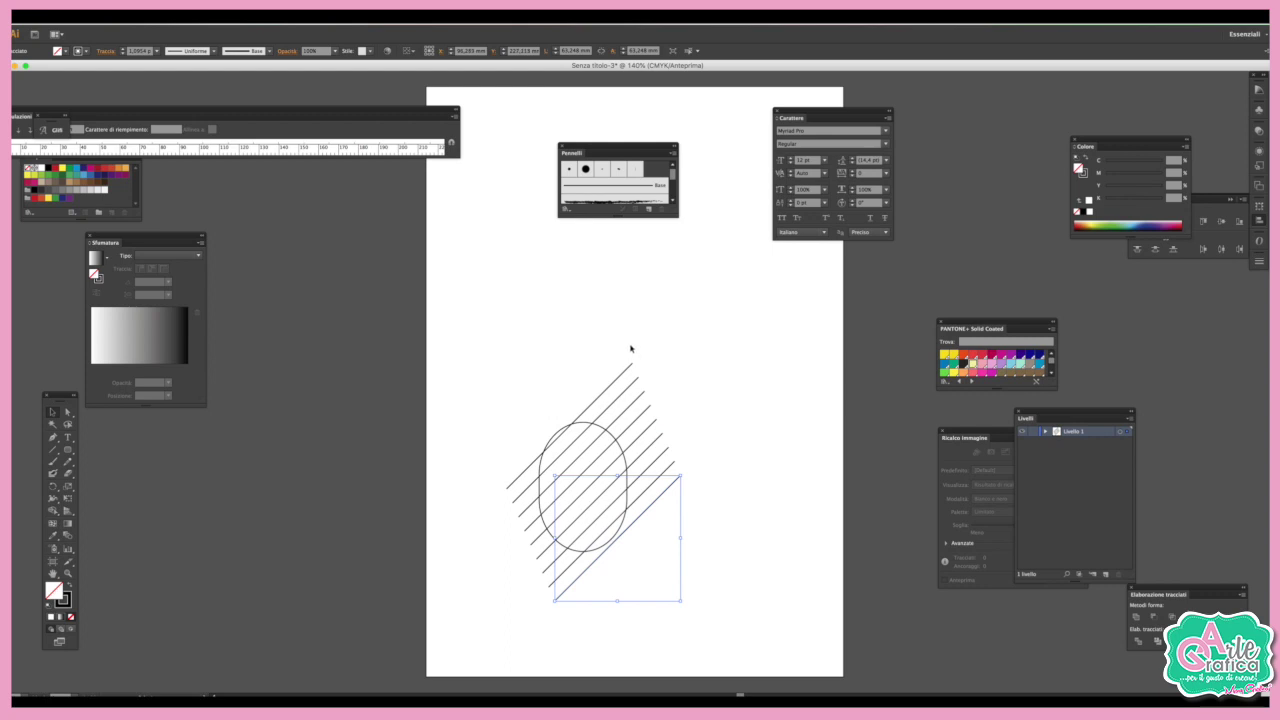
drag(629, 347, 694, 559)
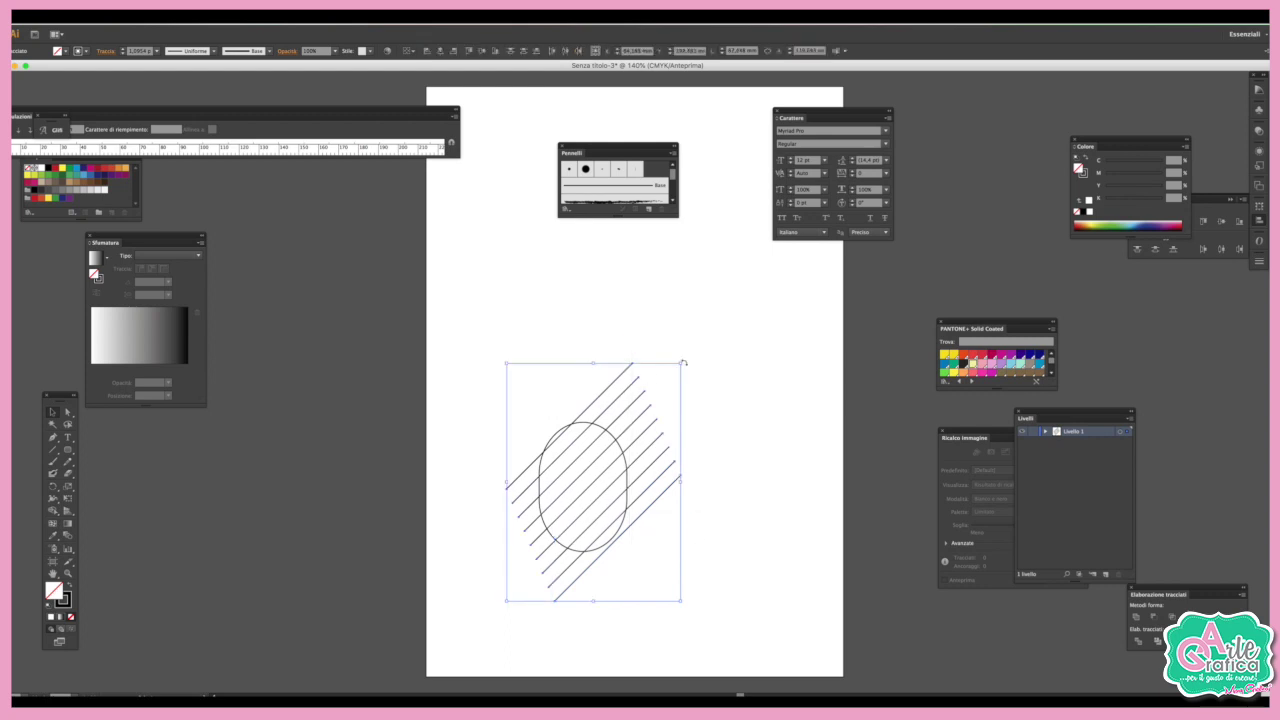
drag(683, 362, 652, 546)
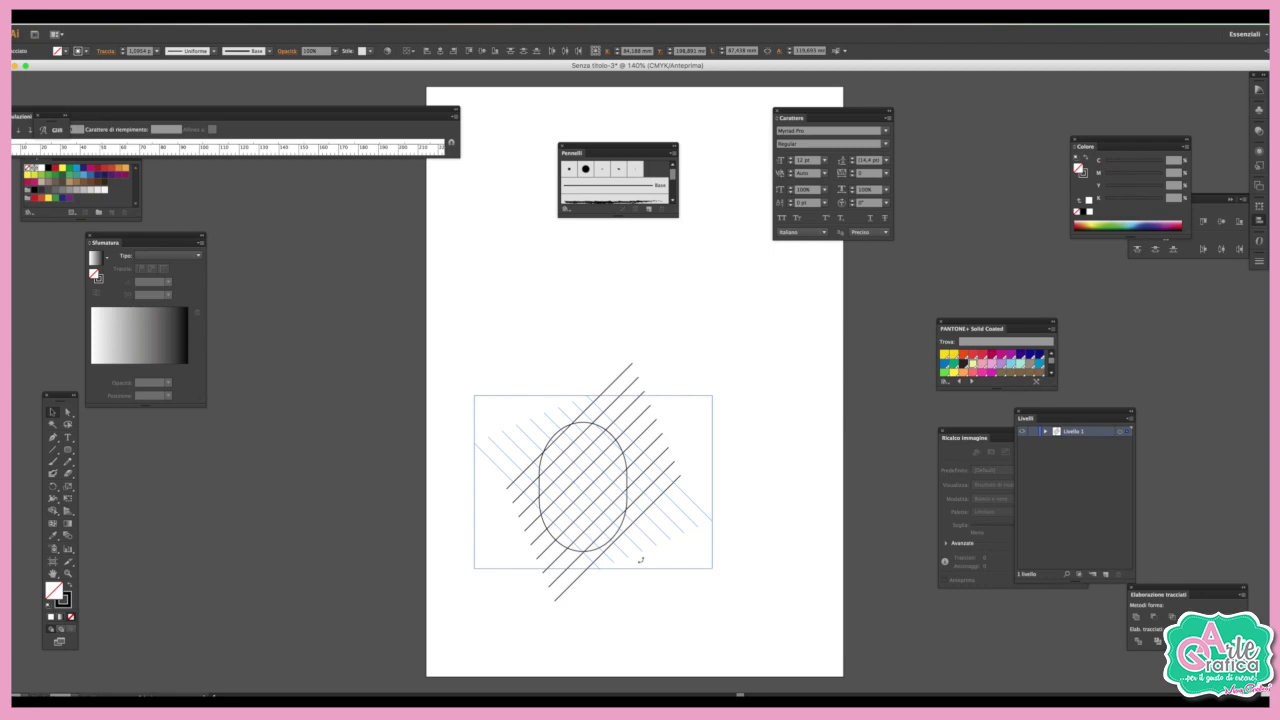
Cross the lines with a 90°-rotated copy, set all fills to None, and shift the lattice right.
drag(543, 471, 725, 467)
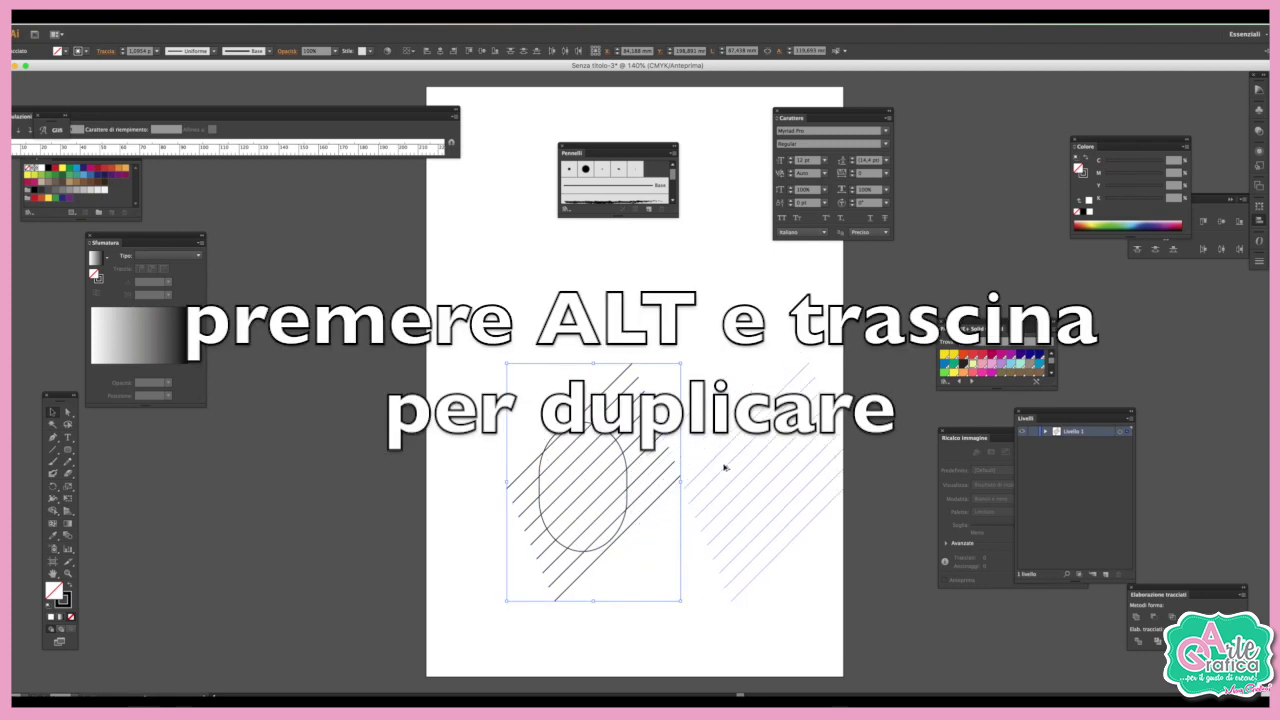
drag(725, 467, 724, 467)
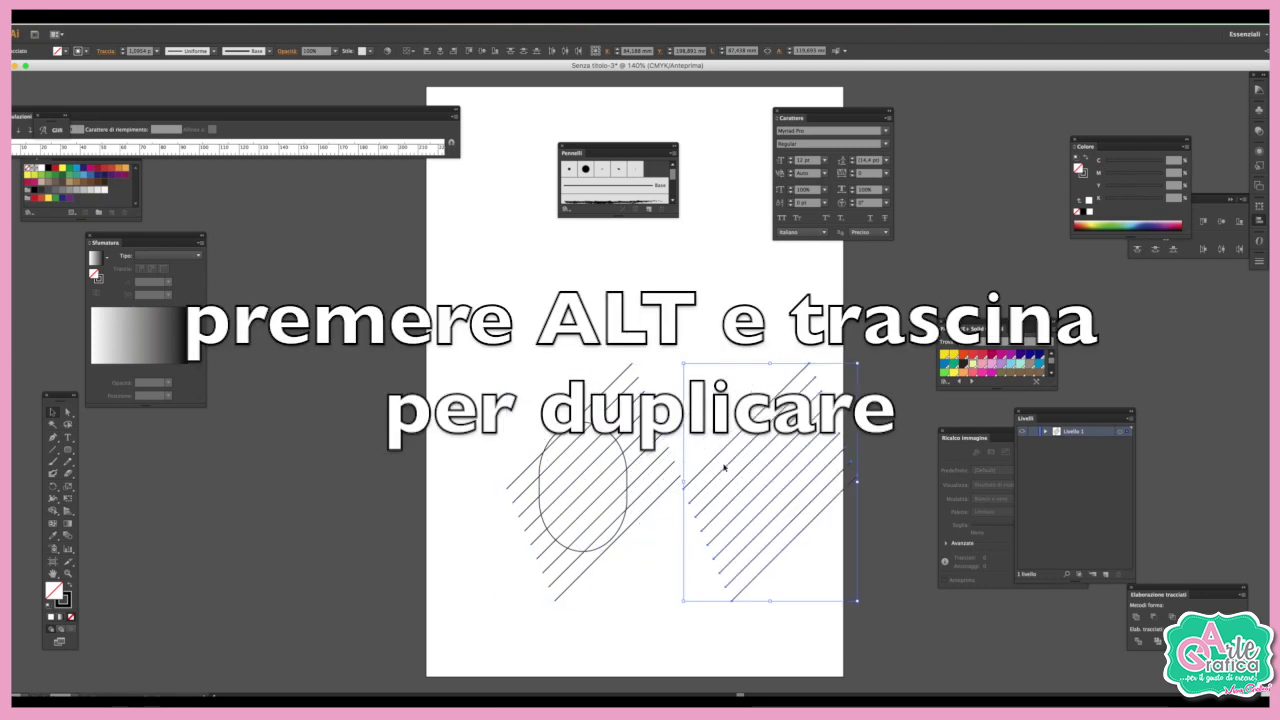
drag(861, 358, 847, 548)
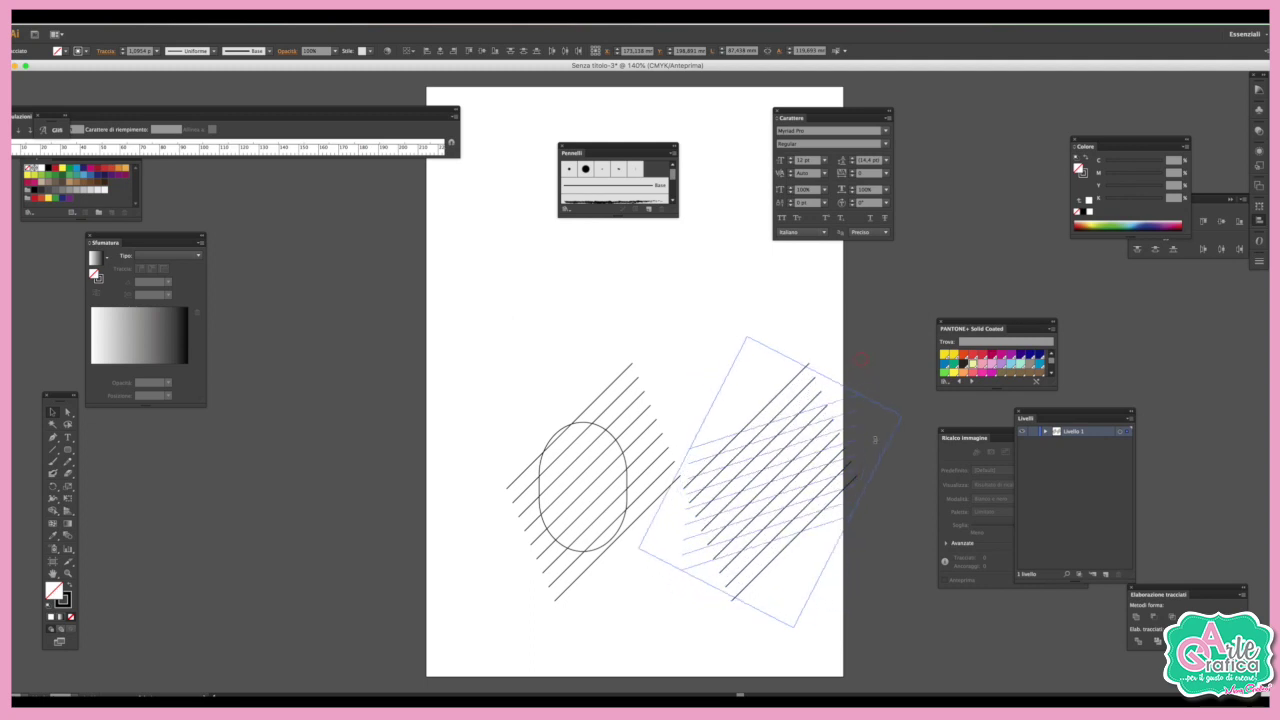
mouse_move(843, 562)
mouse_down()
mouse_move(838, 540)
mouse_move(653, 548)
mouse_up()
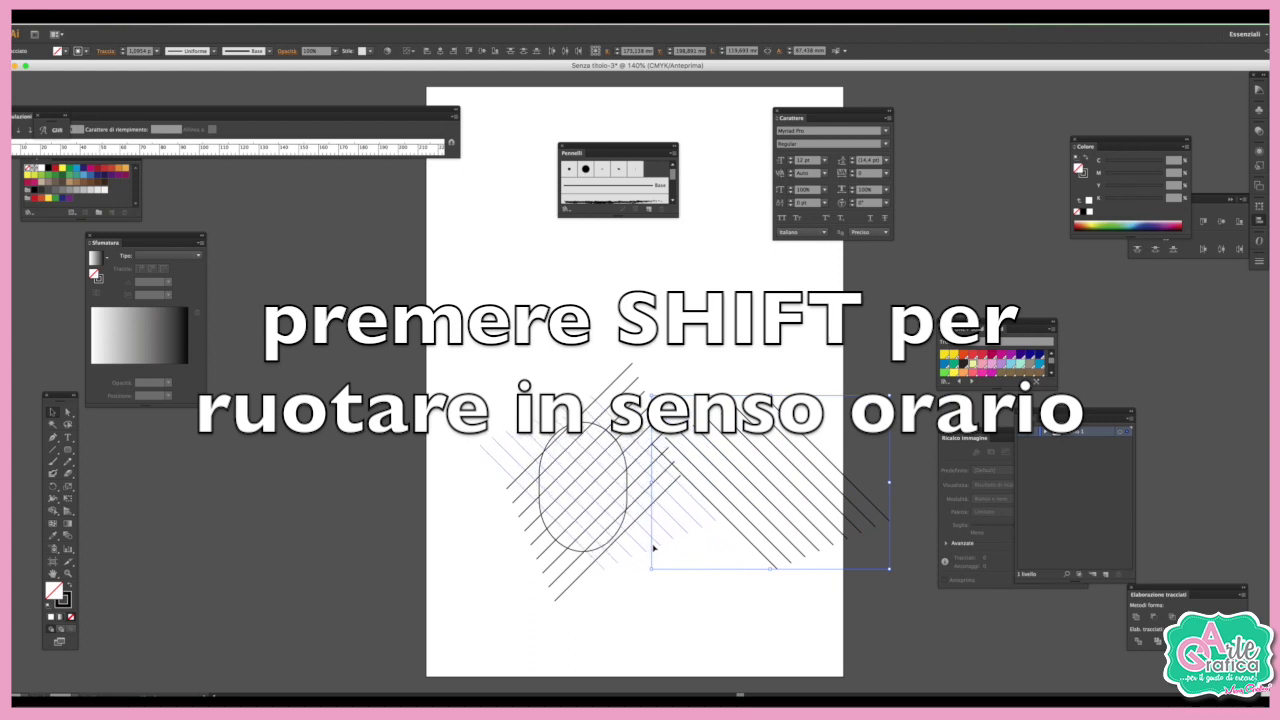
drag(653, 548, 654, 547)
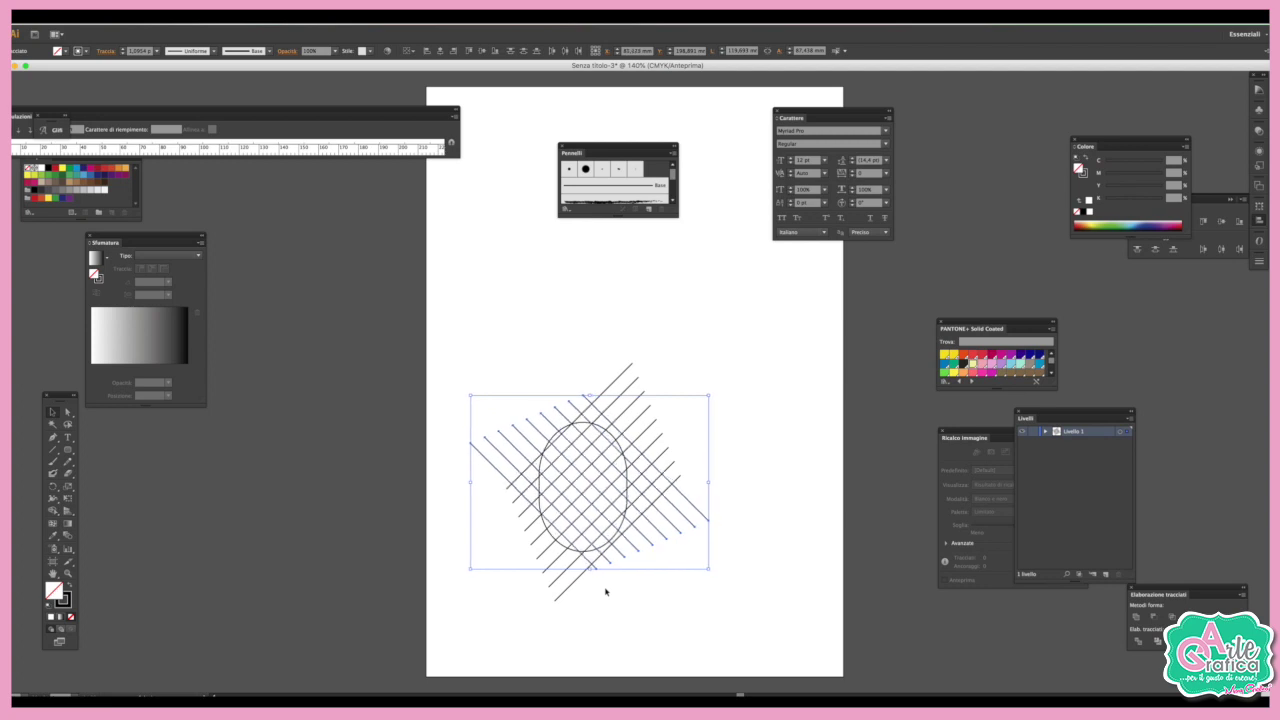
key(ctrl+a)
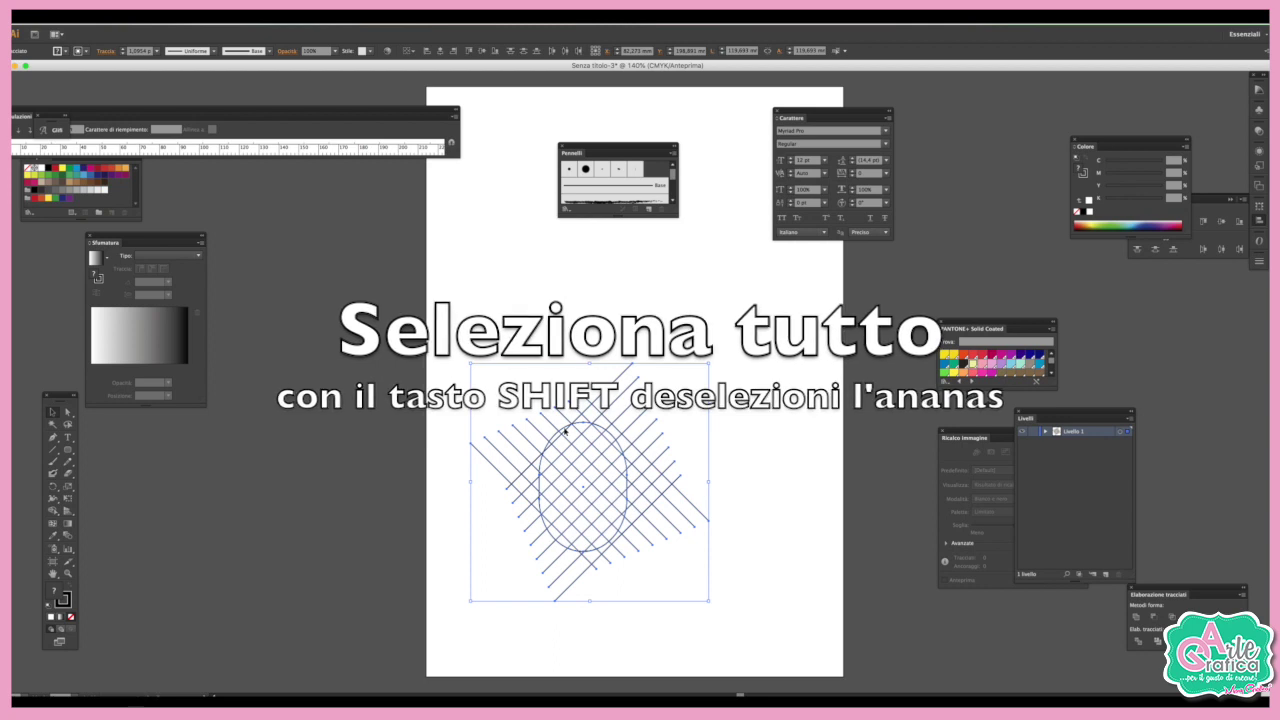
key(slash)
drag(591, 406, 757, 405)
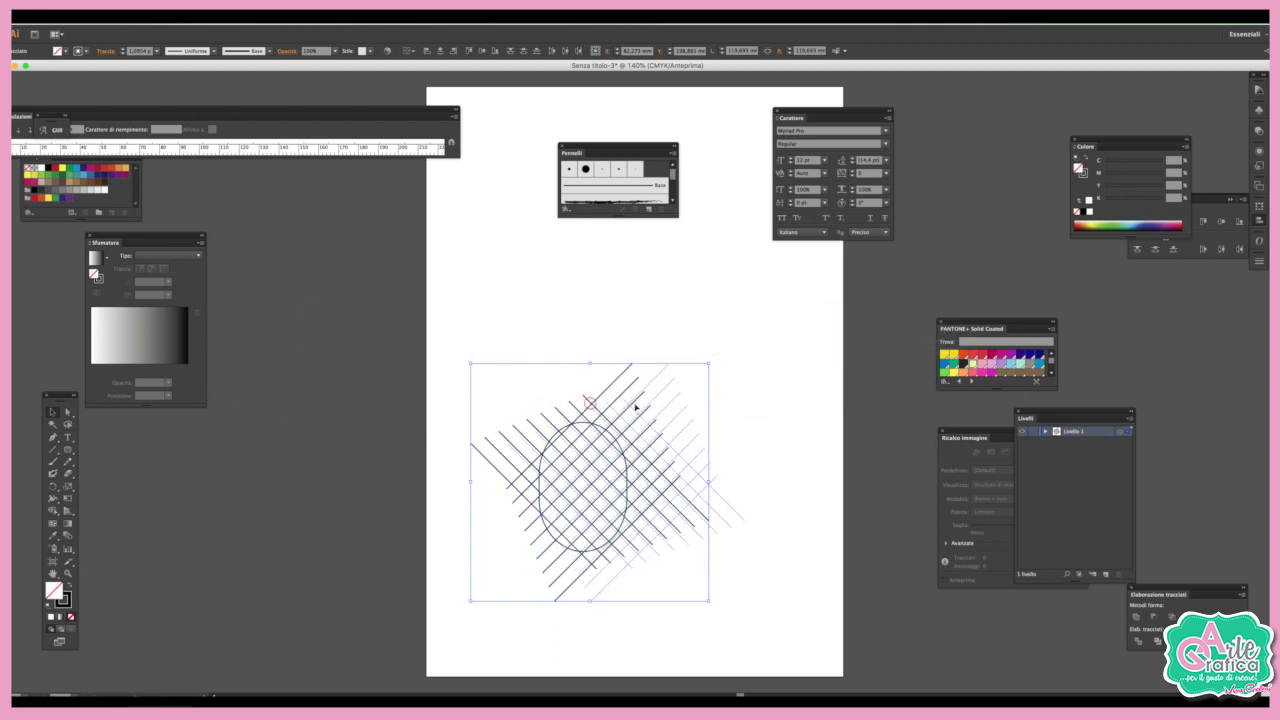
Divide the lattice with Pathfinder beside the oval and make stroke the active colour.
drag(755, 405, 661, 403)
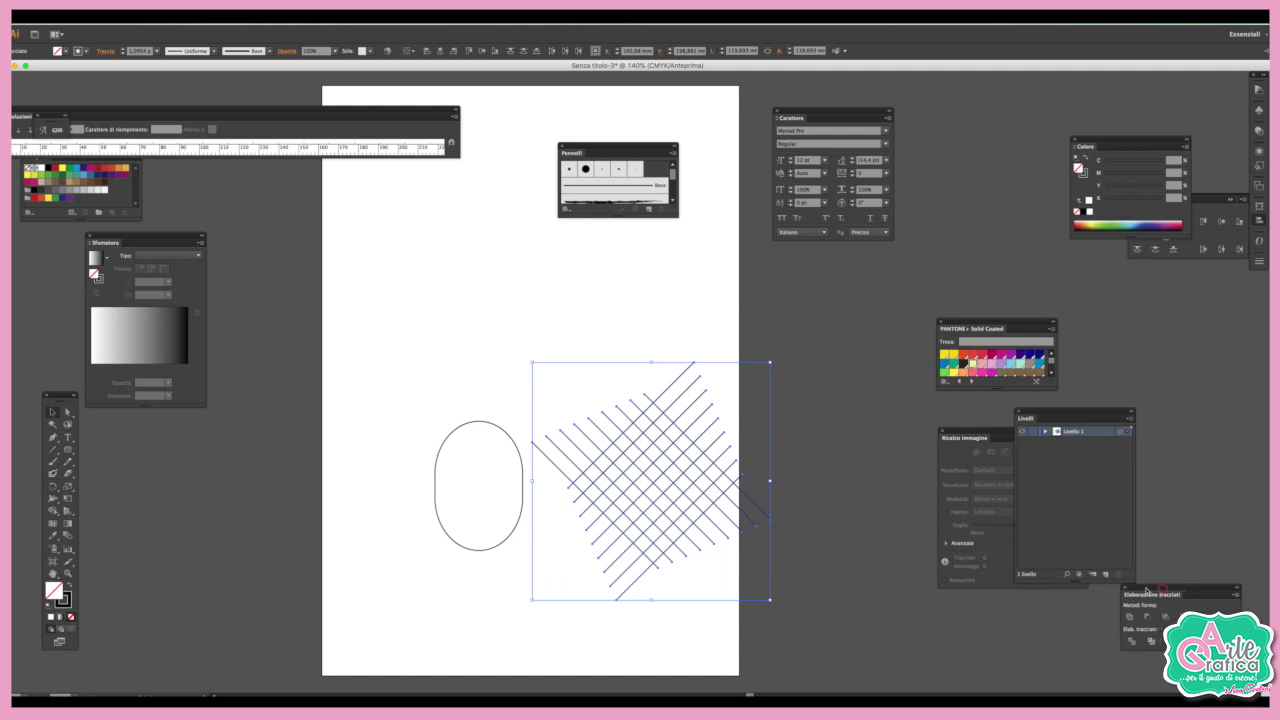
drag(1163, 594, 797, 312)
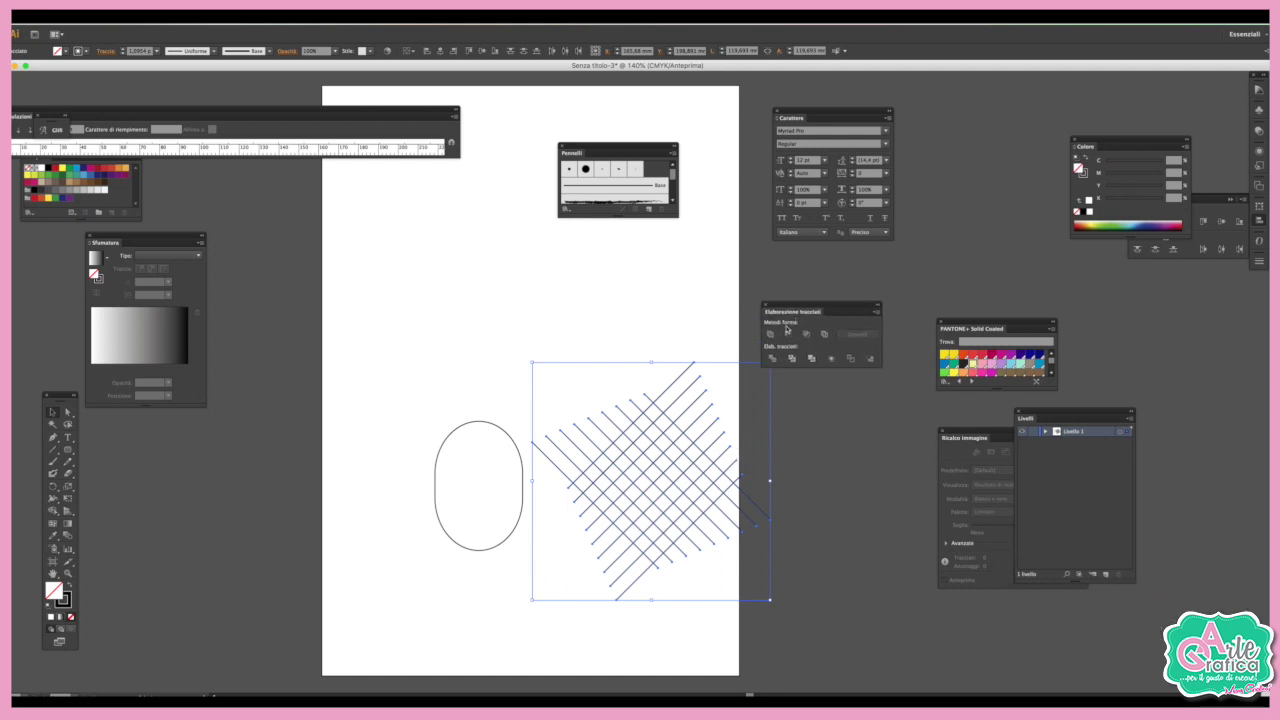
click(315, 14)
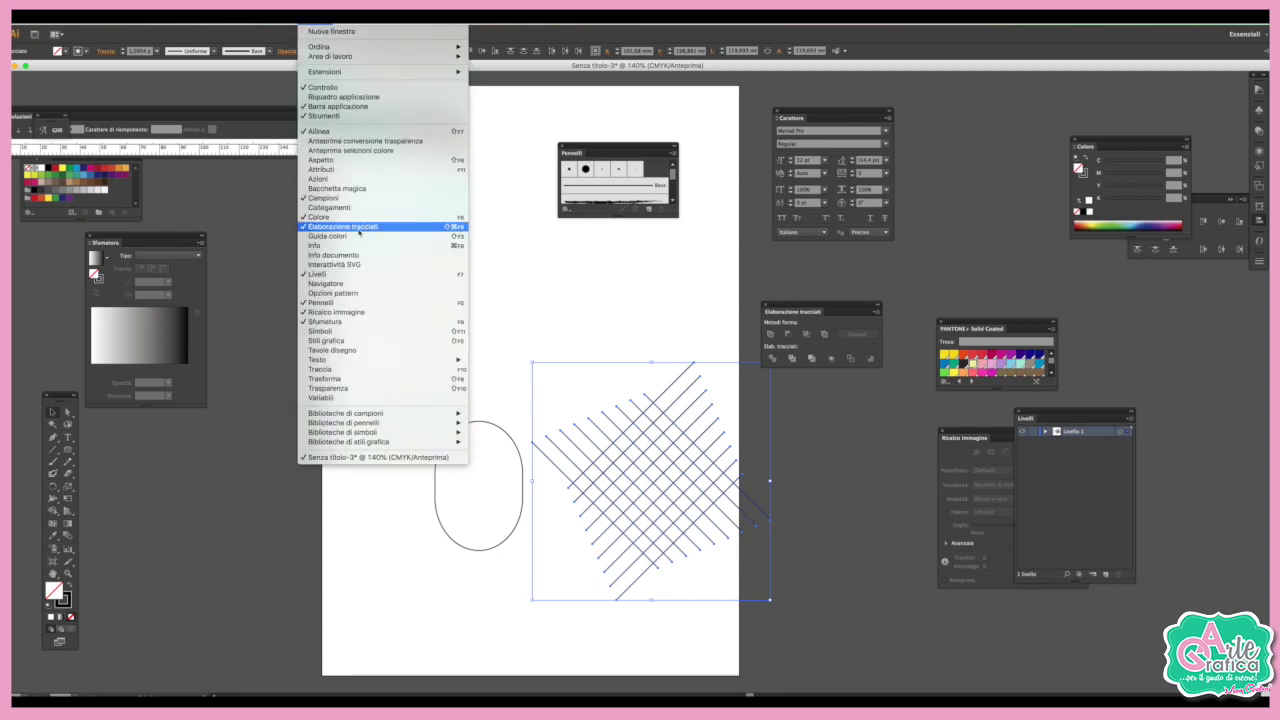
click(816, 315)
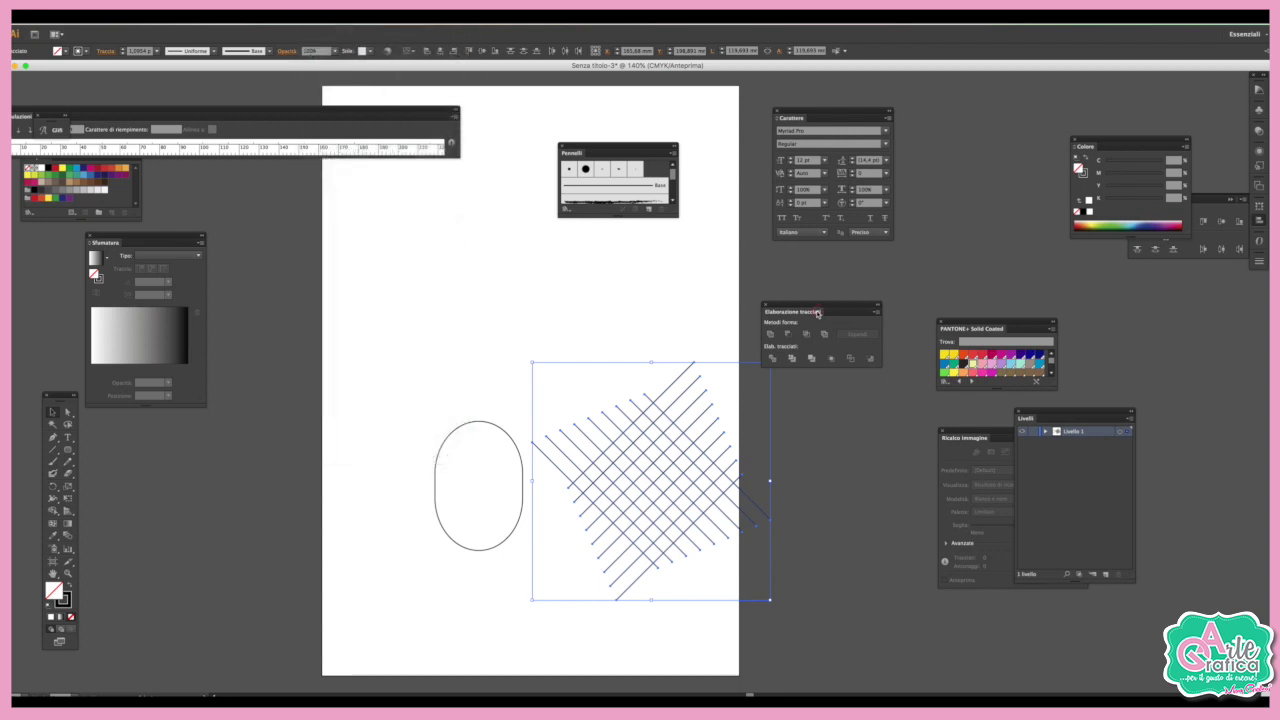
click(772, 359)
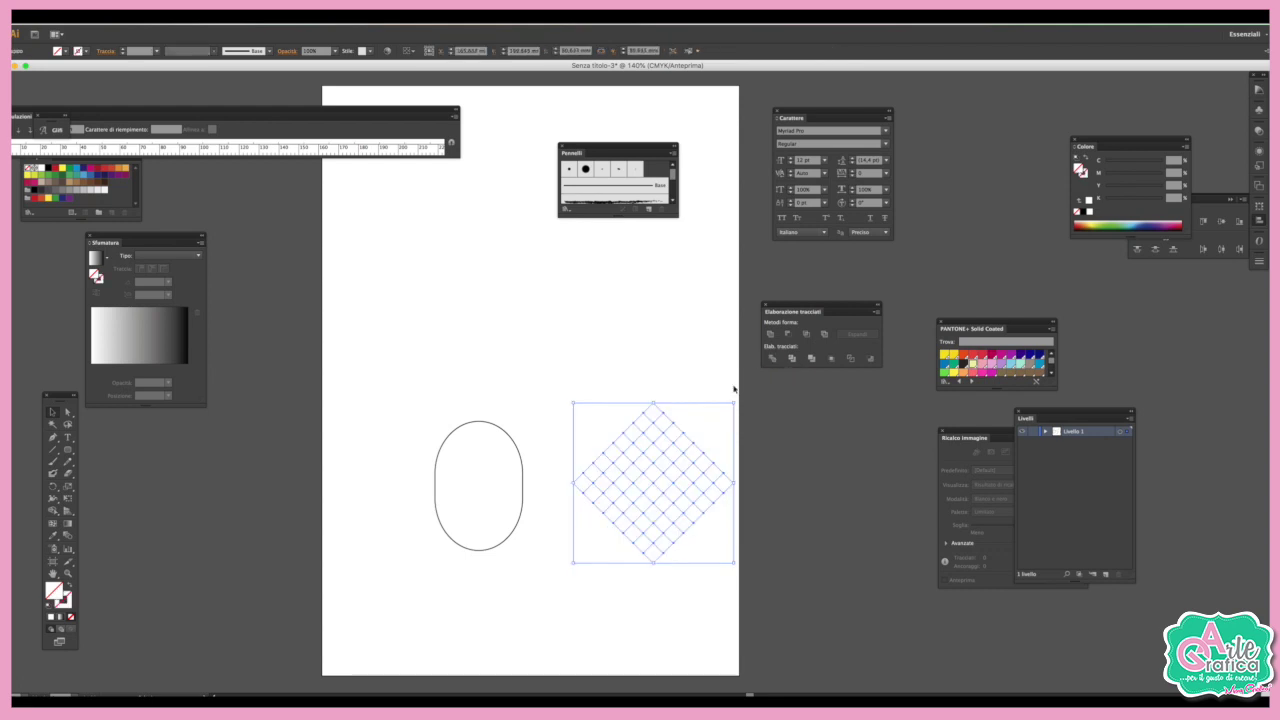
click(63, 602)
click(315, 16)
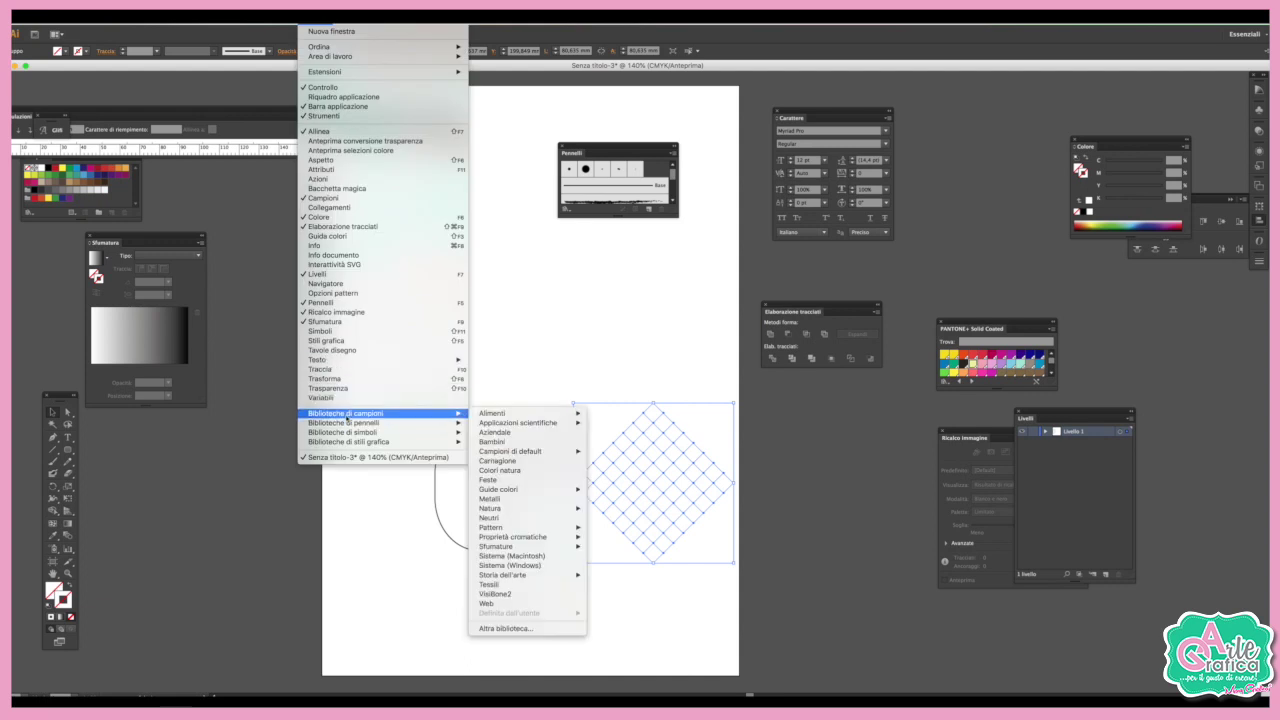
mouse_move(345, 413)
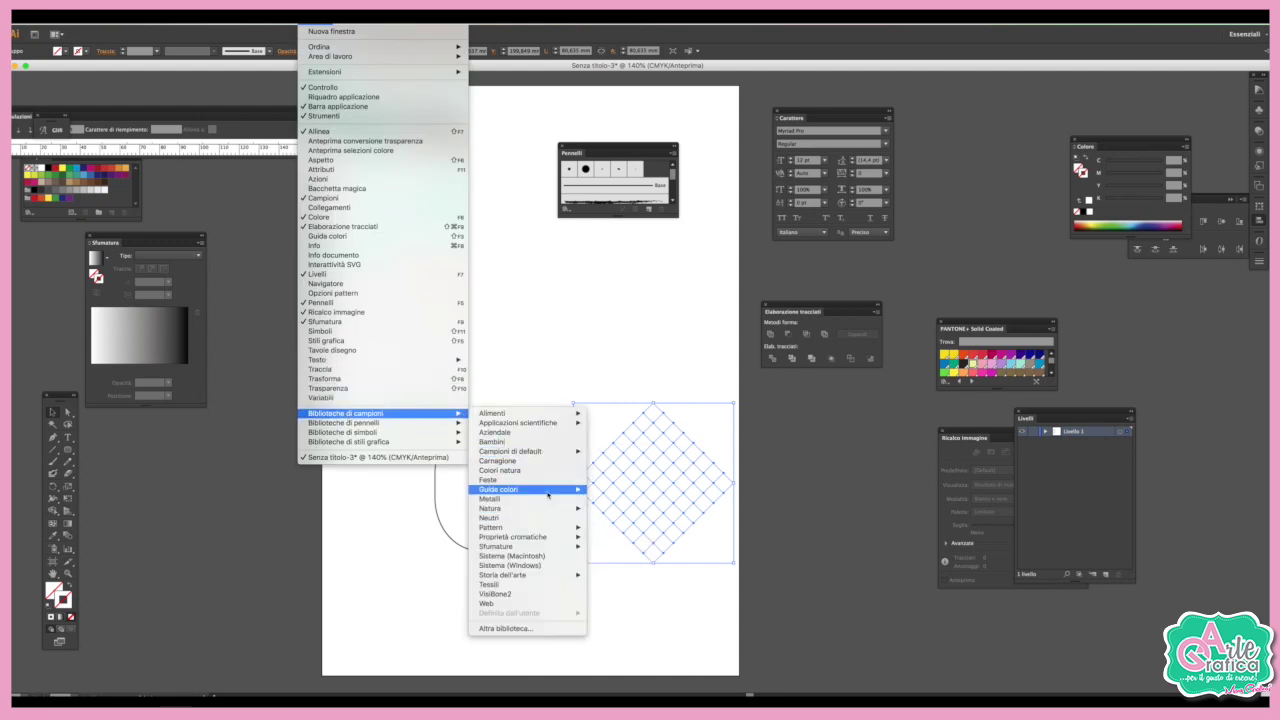
mouse_move(522, 489)
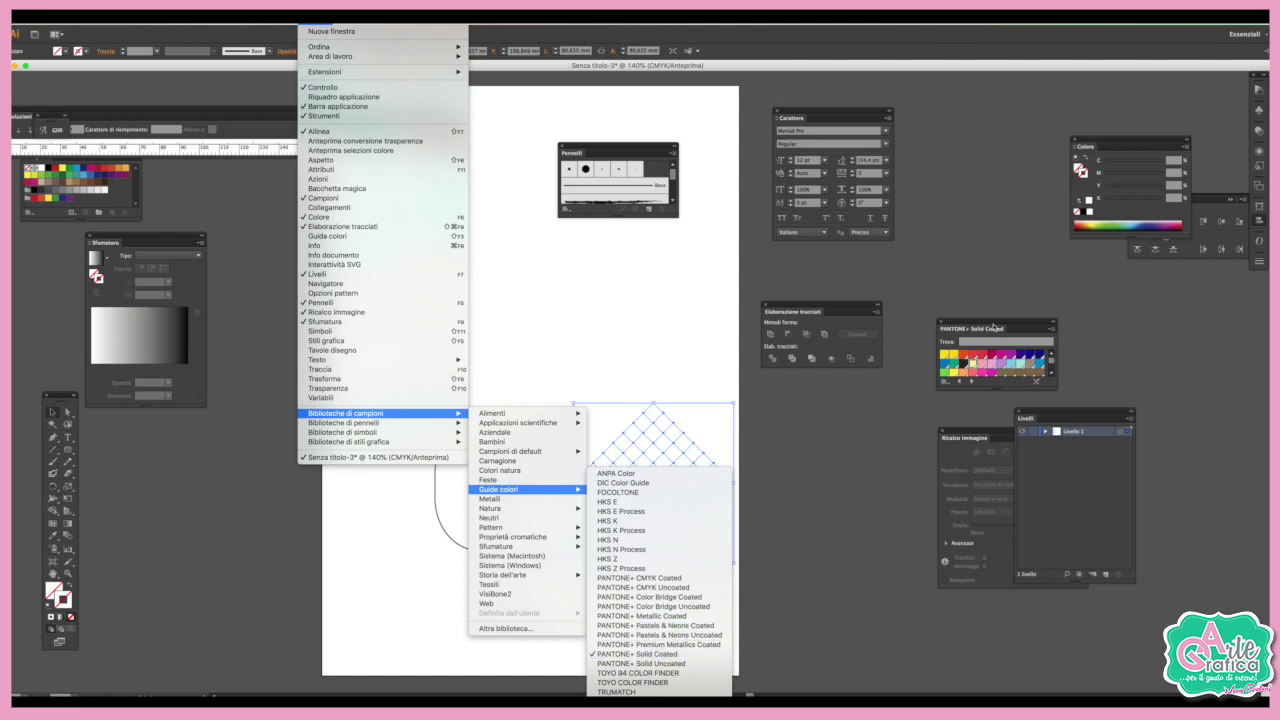
Stroke the lattice PANTONE 7550 C from PANTONE+ Solid Coated and move it onto the oval.
click(816, 306)
drag(1019, 326, 866, 422)
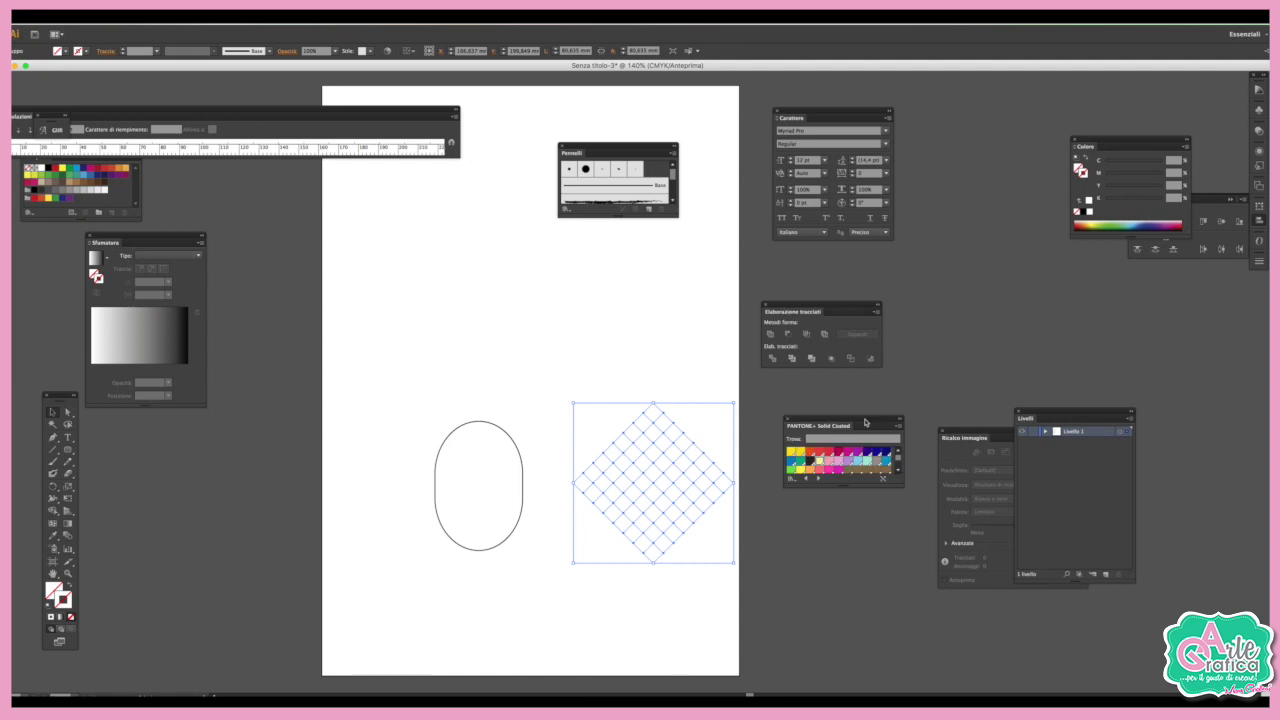
drag(901, 491, 901, 630)
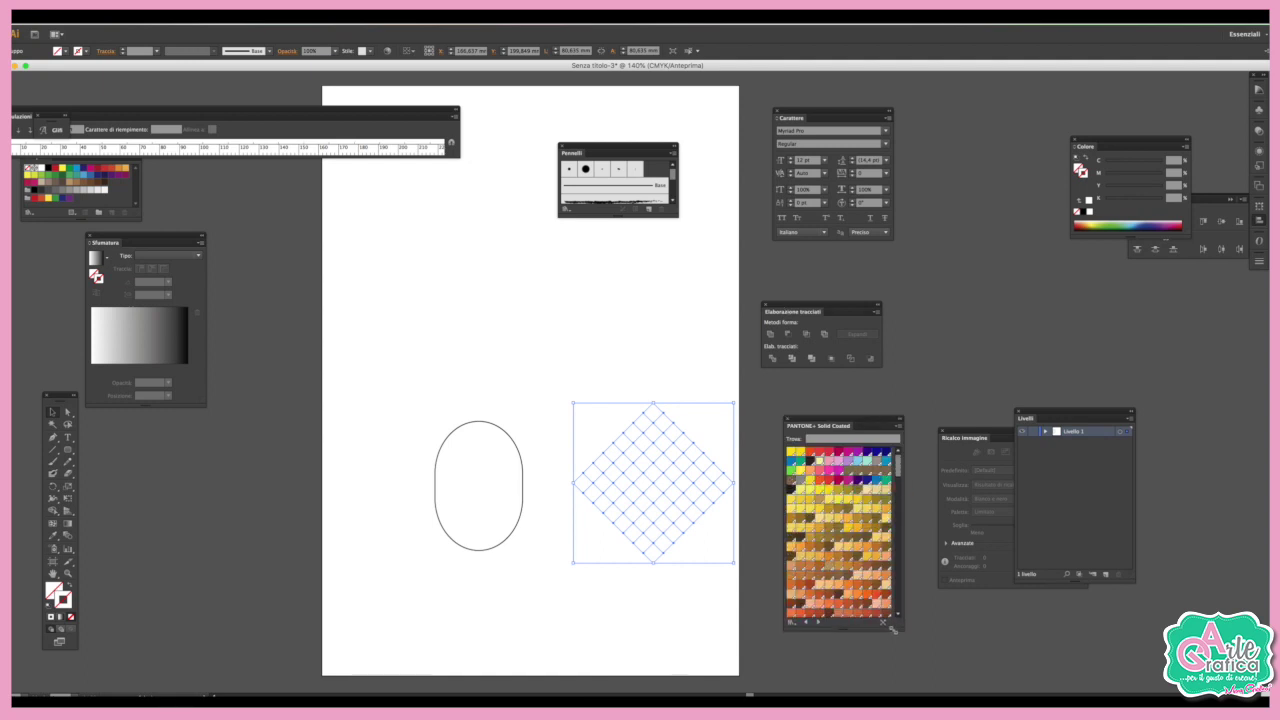
click(866, 532)
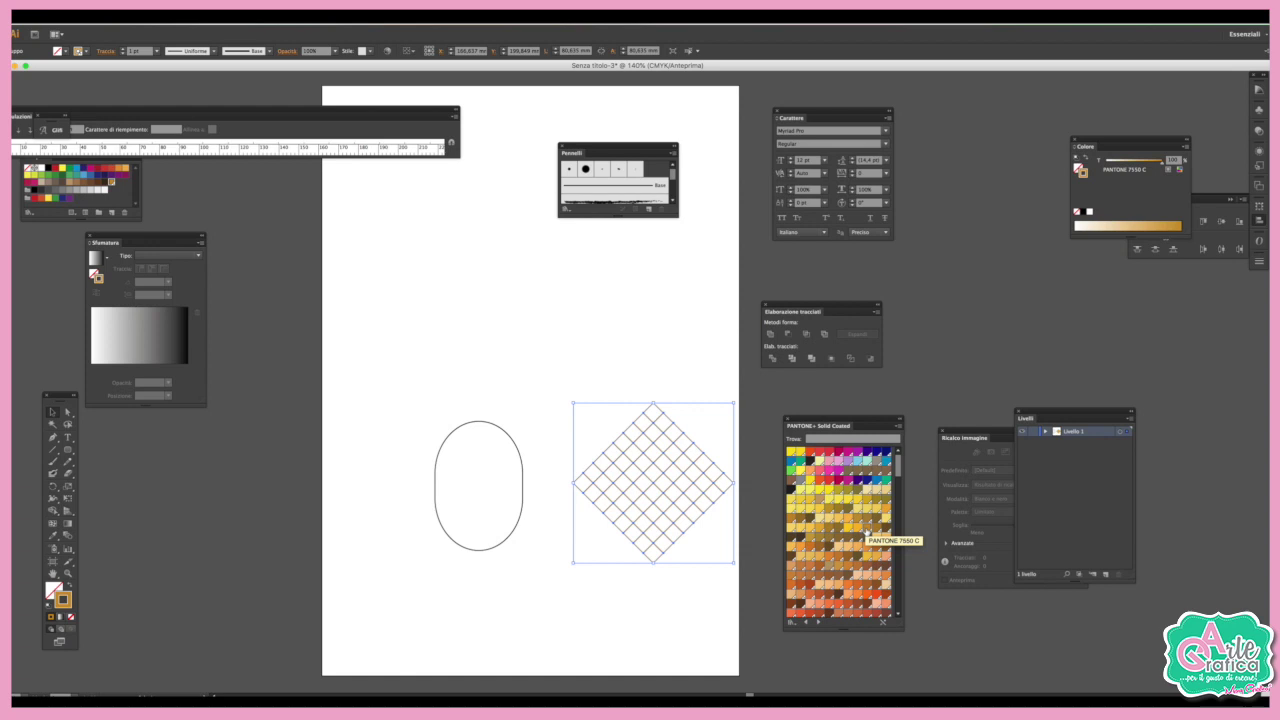
mouse_move(722, 481)
mouse_down()
mouse_move(545, 482)
mouse_move(560, 486)
mouse_up()
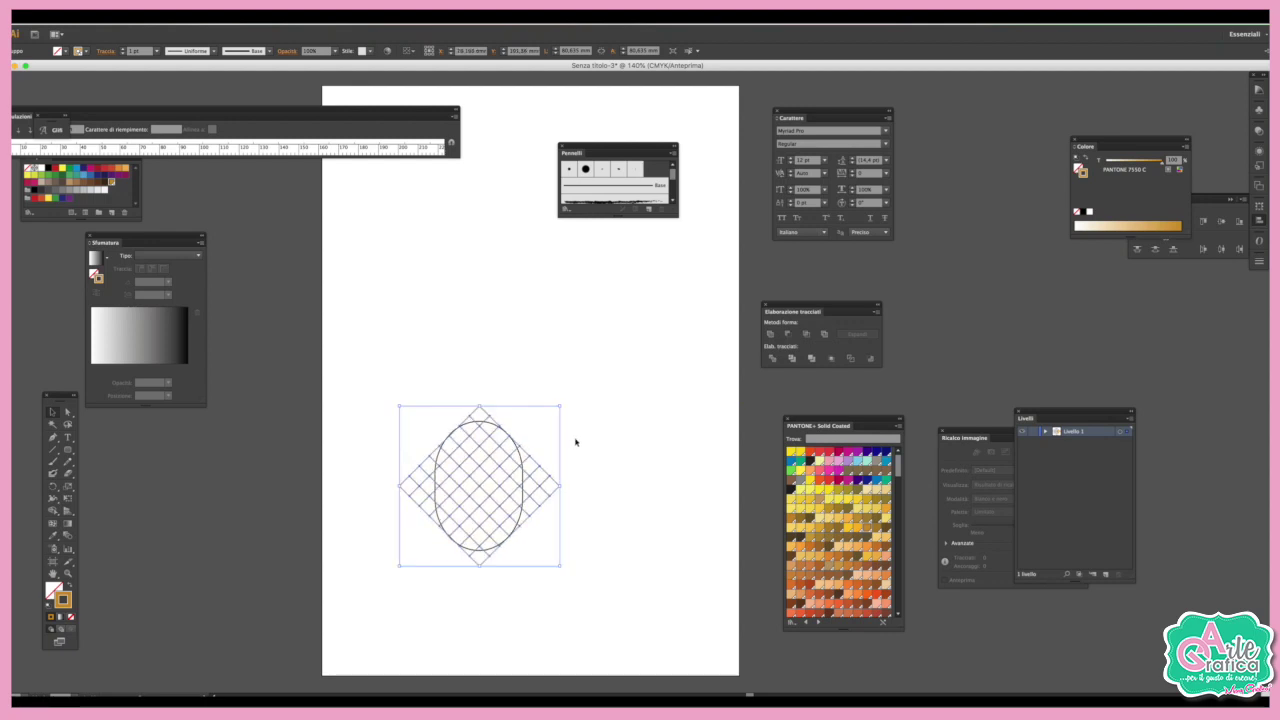
Bring the oval in front of the diamond grid.
click(583, 551)
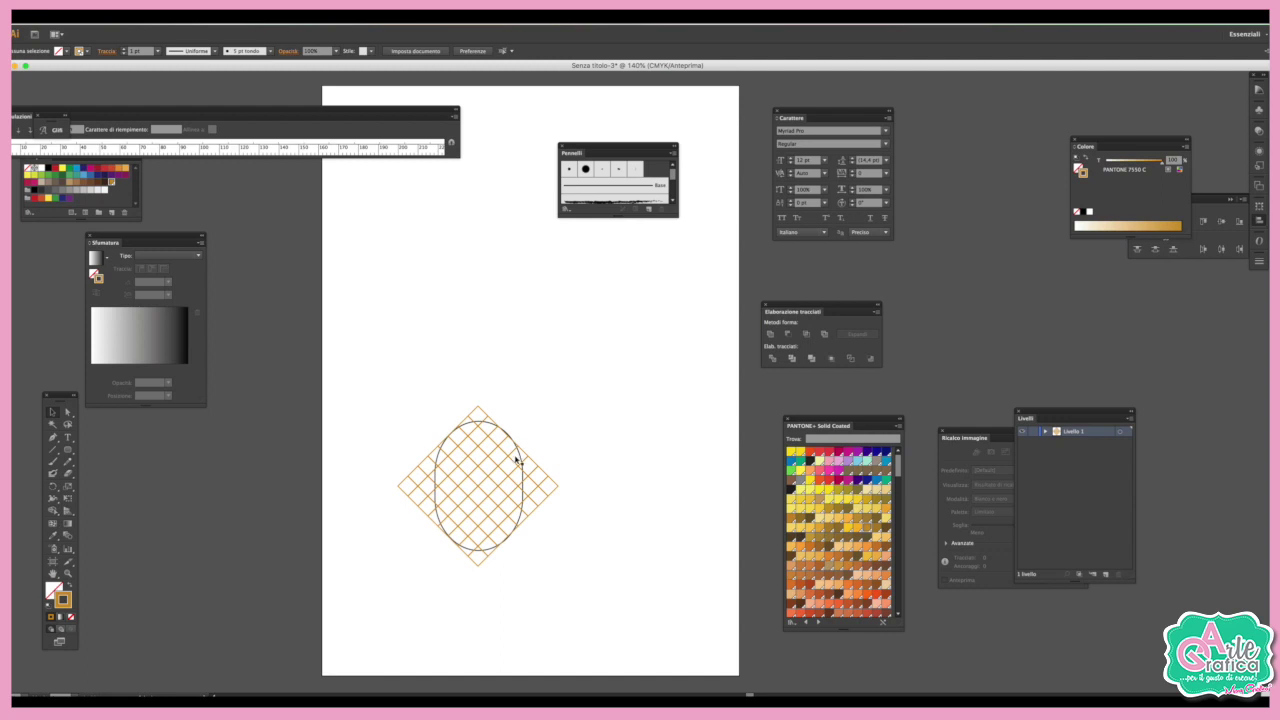
click(518, 456)
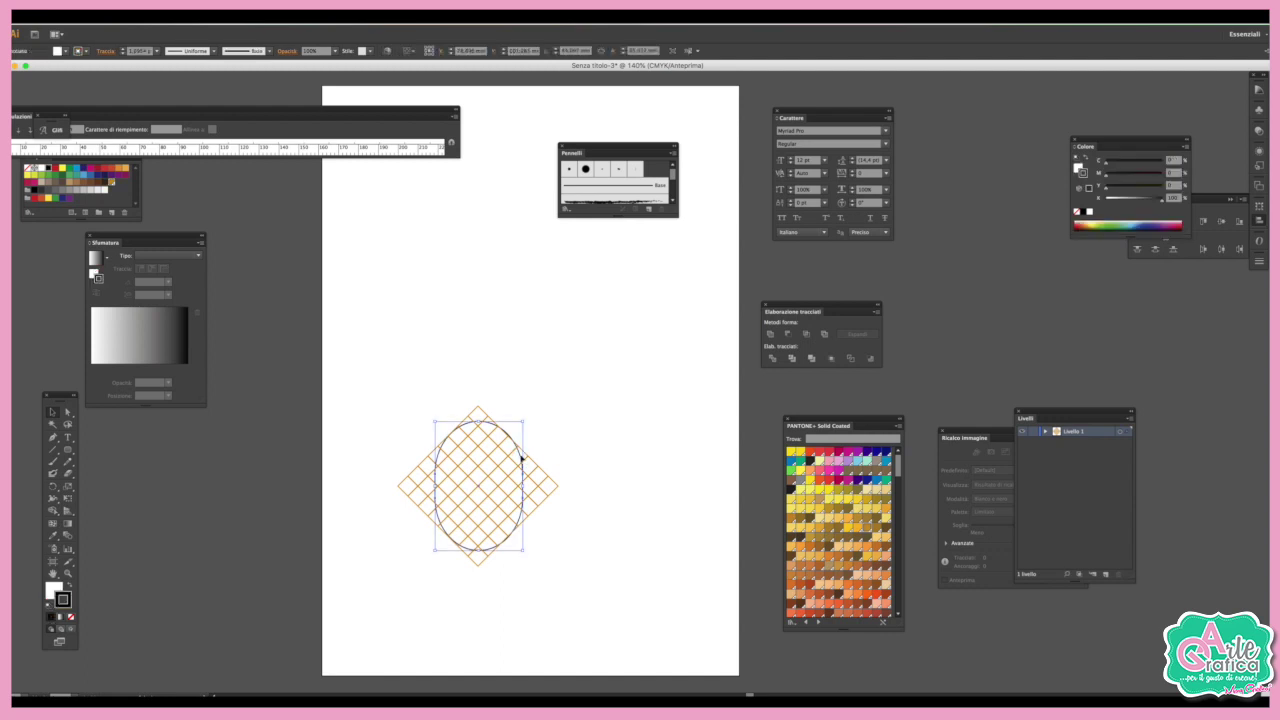
click(140, 16)
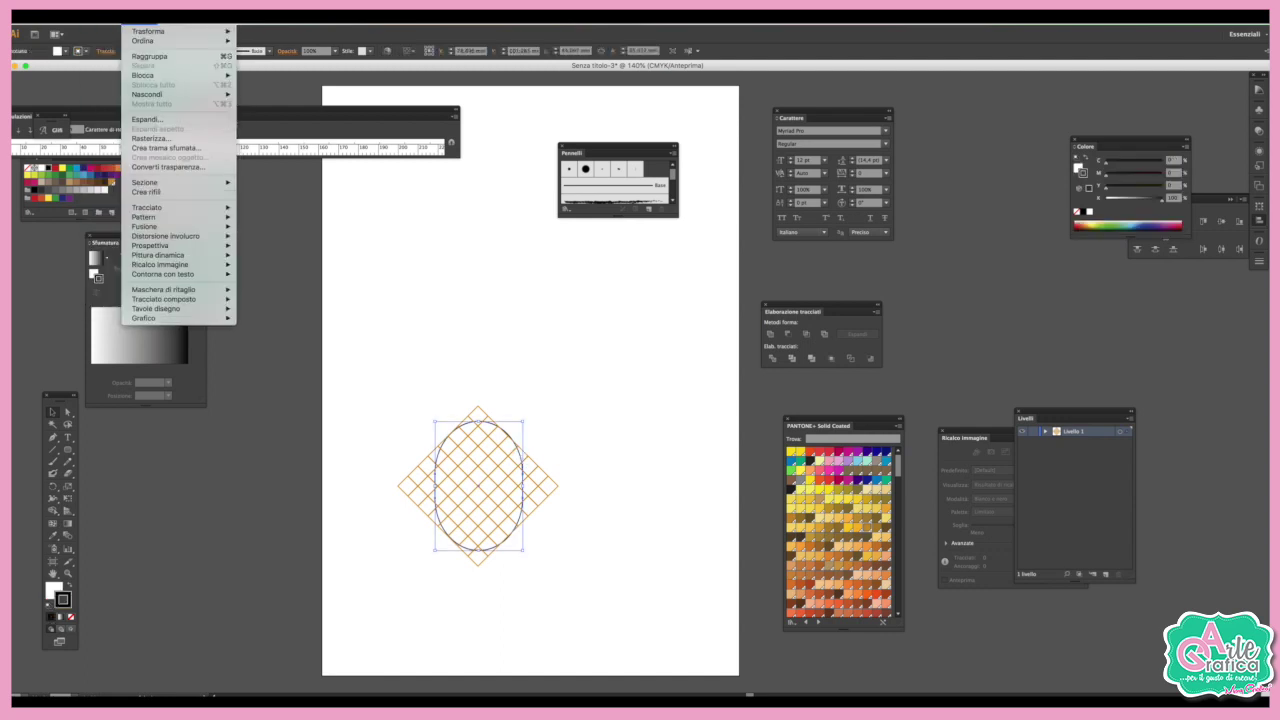
click(275, 39)
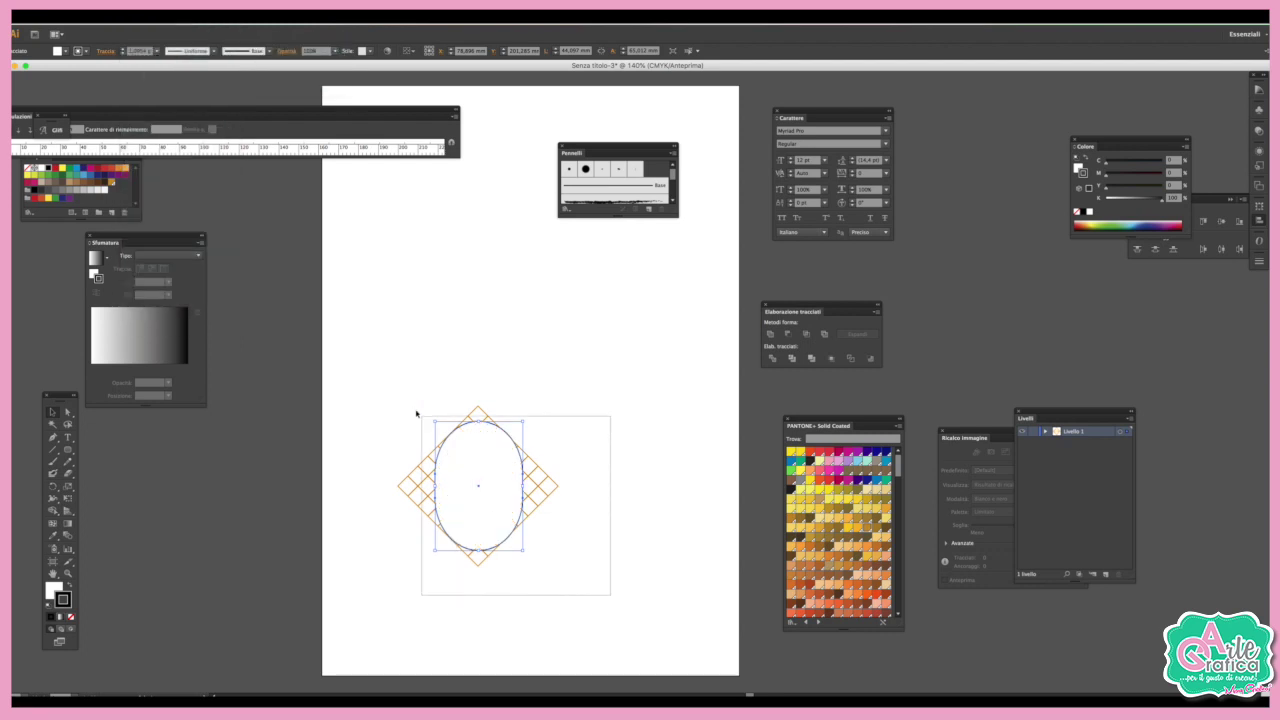
Clip the grid inside the oval and direct-select the oval's clipping path.
drag(545, 548, 400, 399)
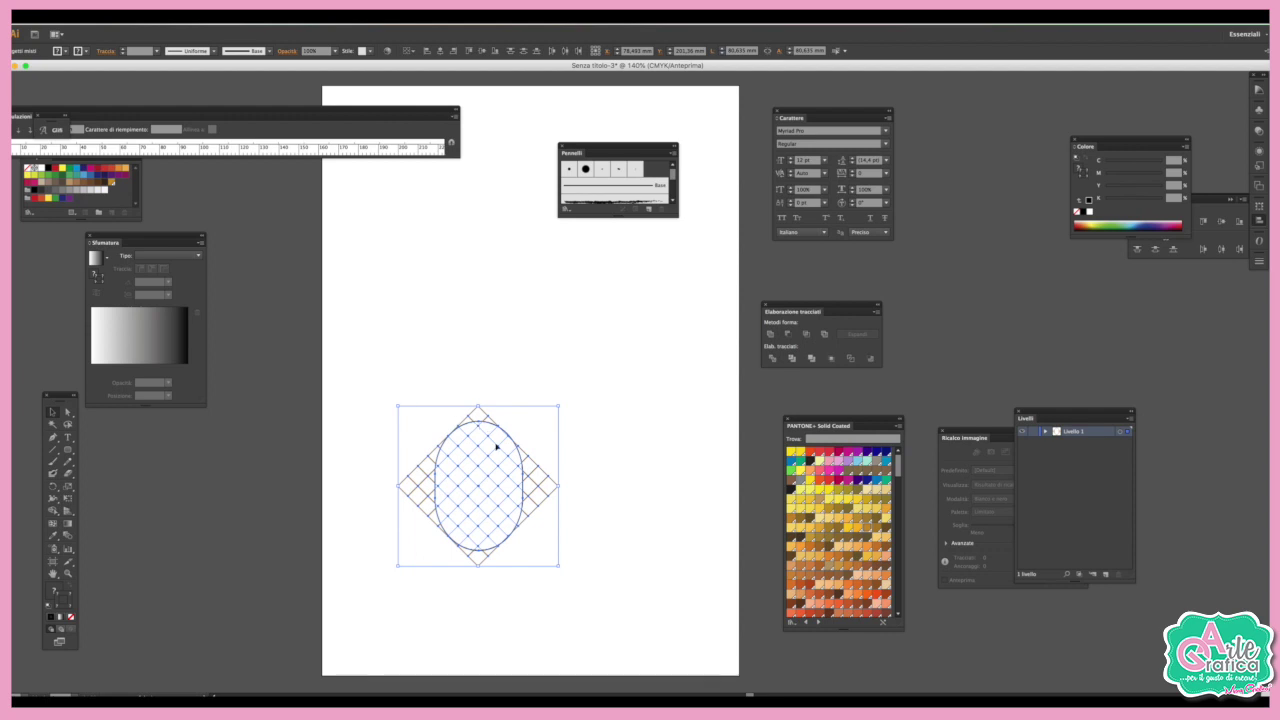
right_click(496, 446)
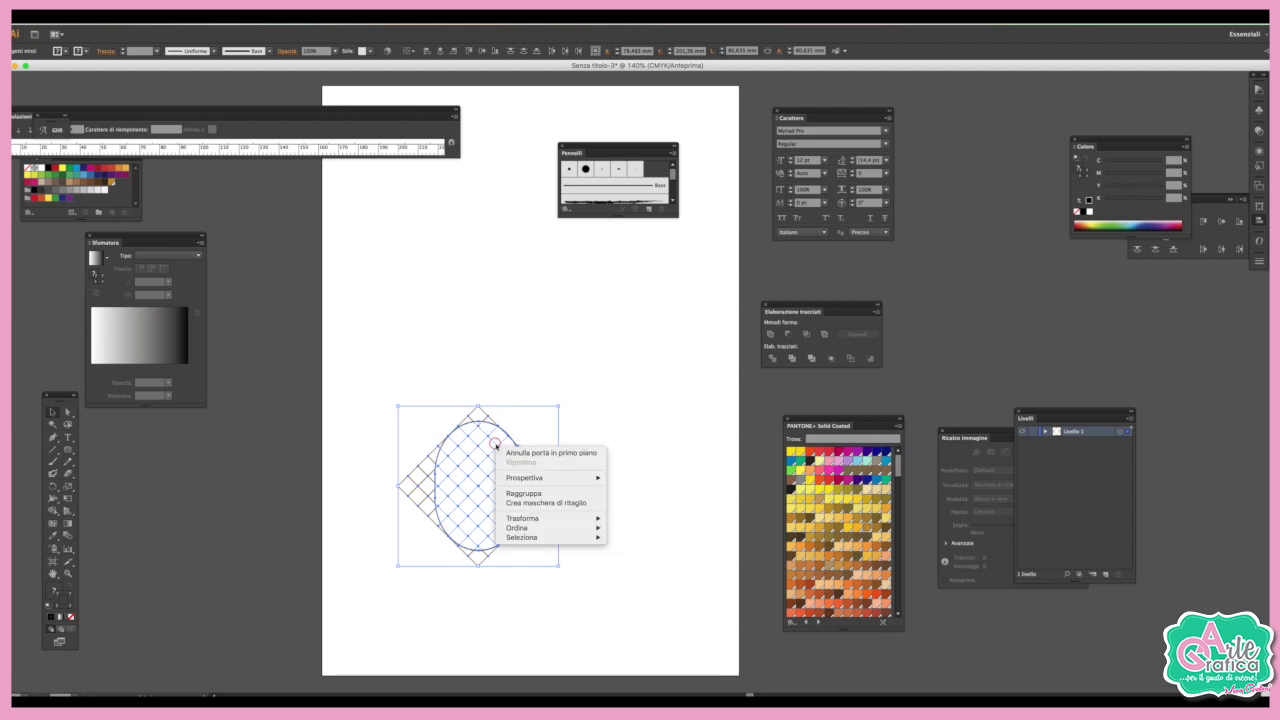
click(543, 503)
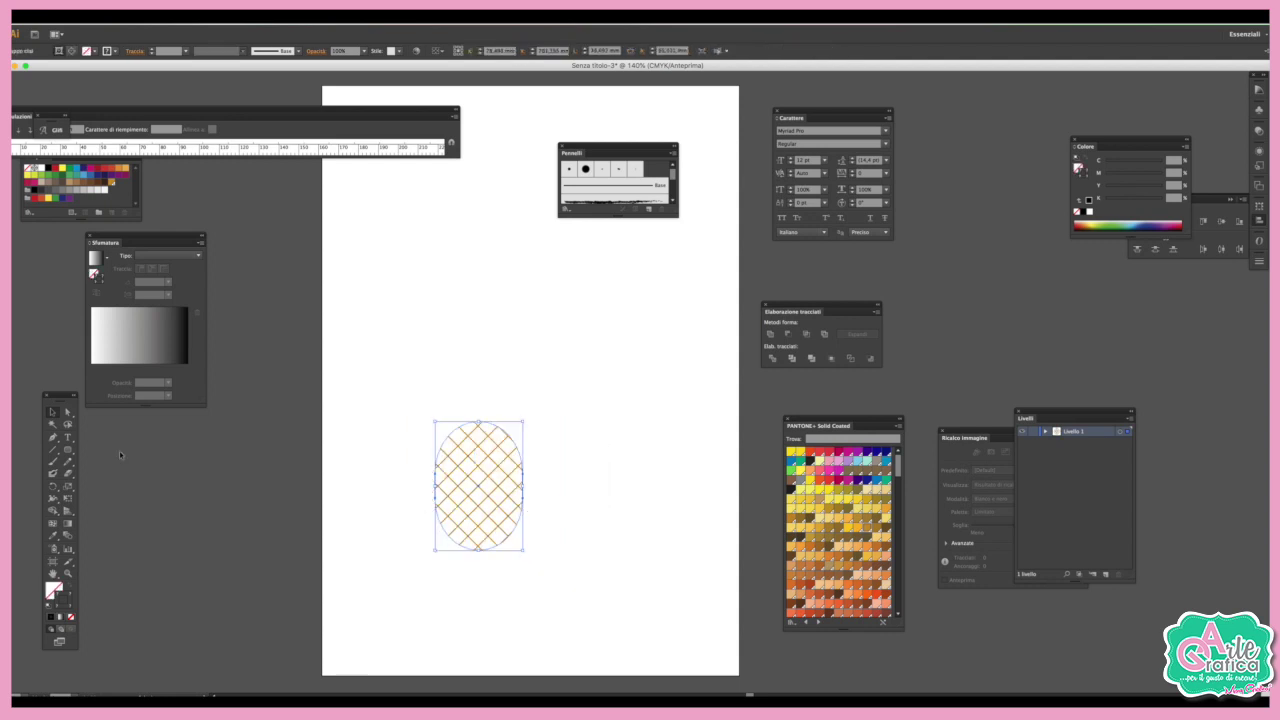
click(68, 412)
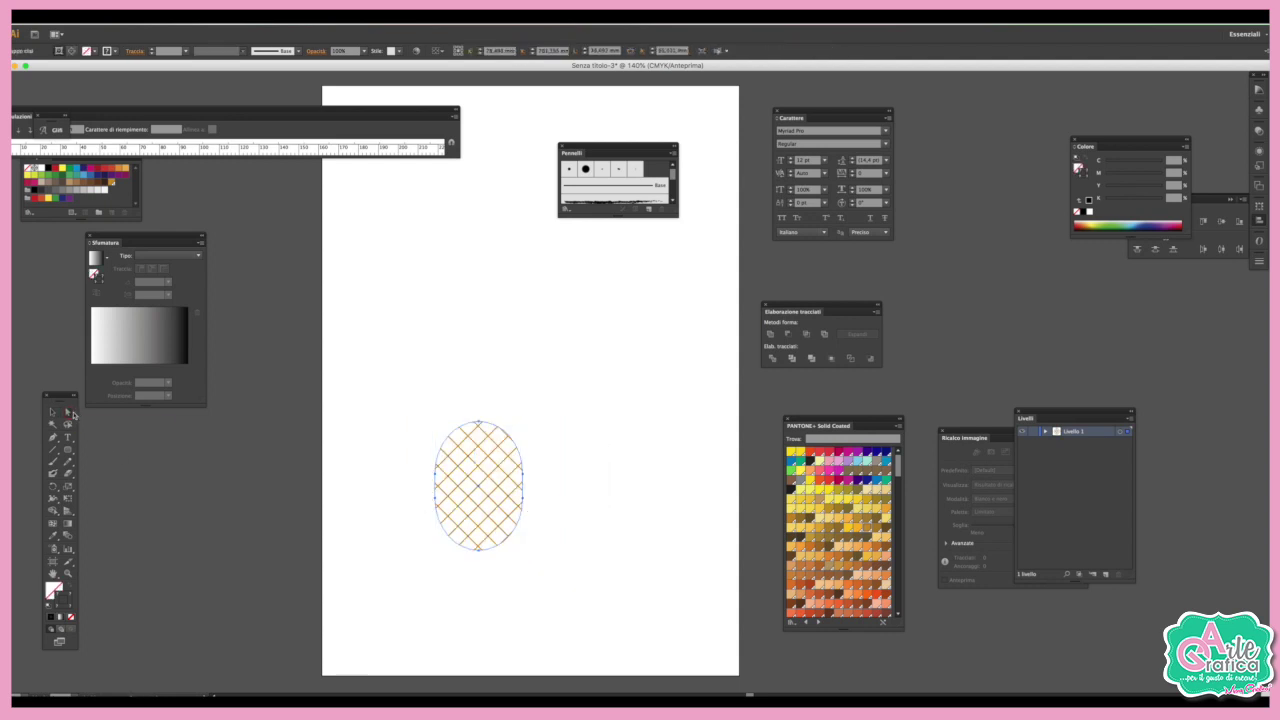
click(431, 411)
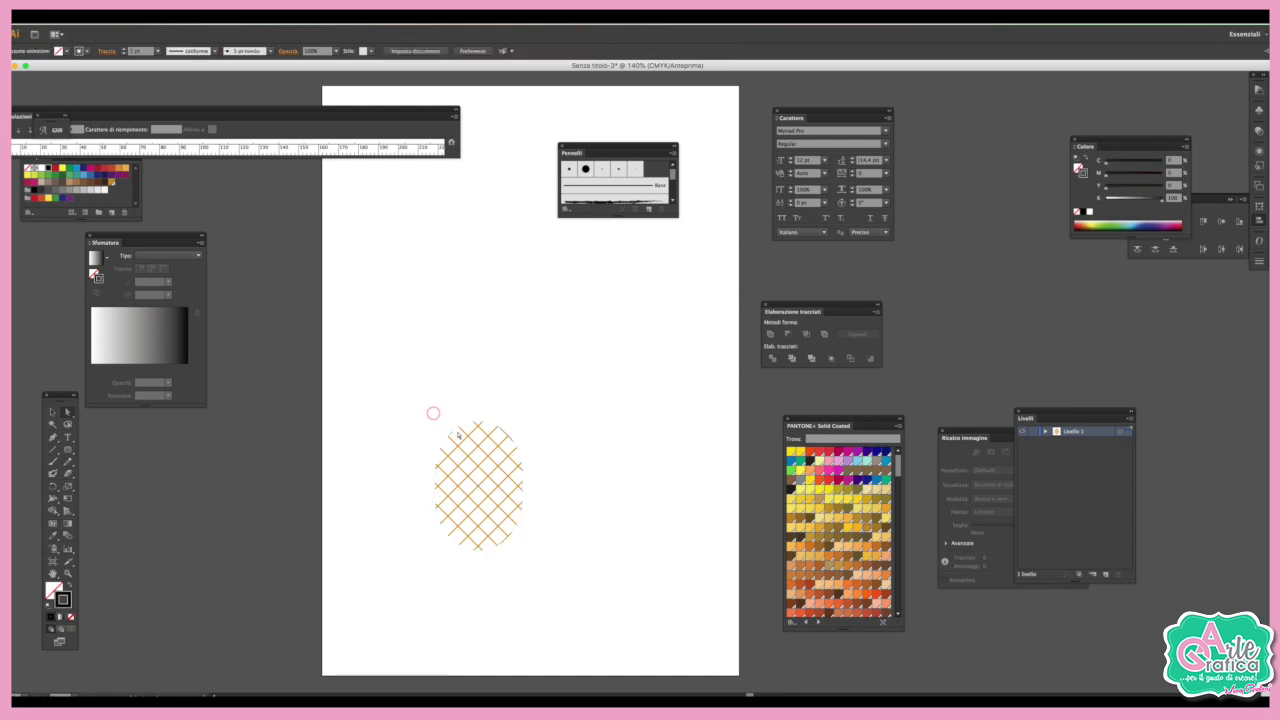
click(455, 432)
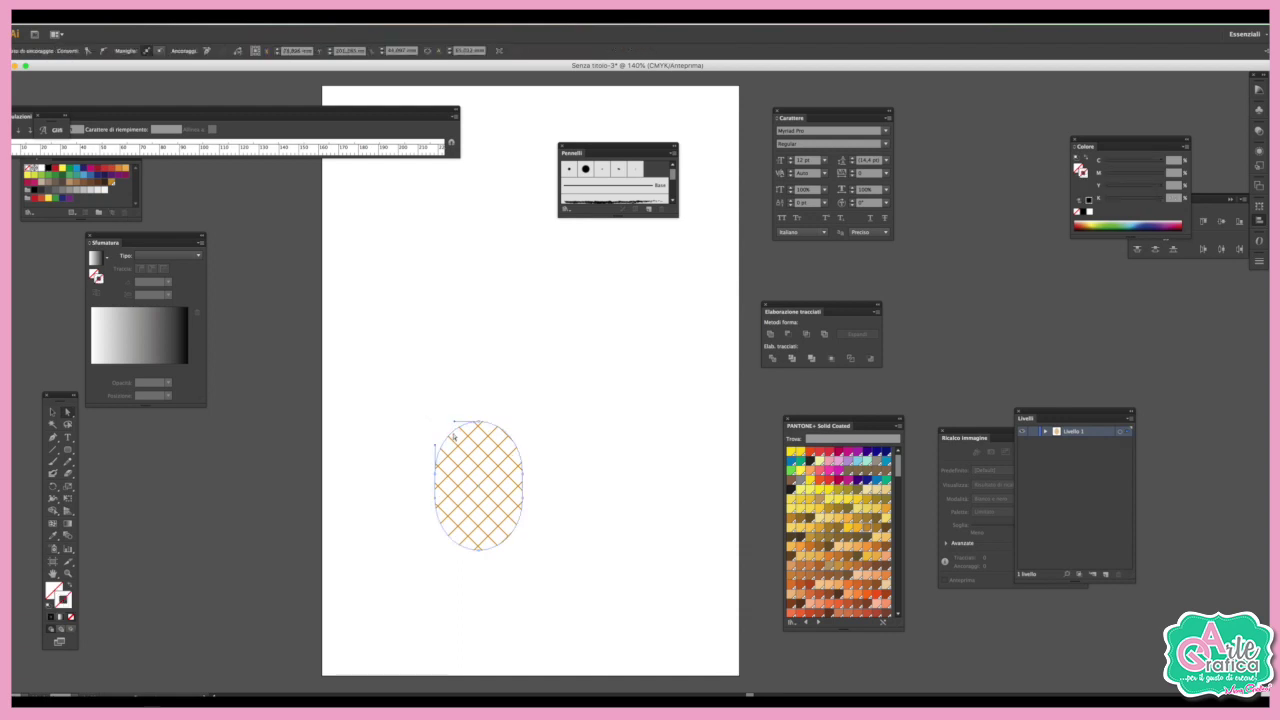
Stroke the oval PANTONE 7550 C, then fill the isolated grid PANTONE 102 C.
click(111, 182)
click(612, 487)
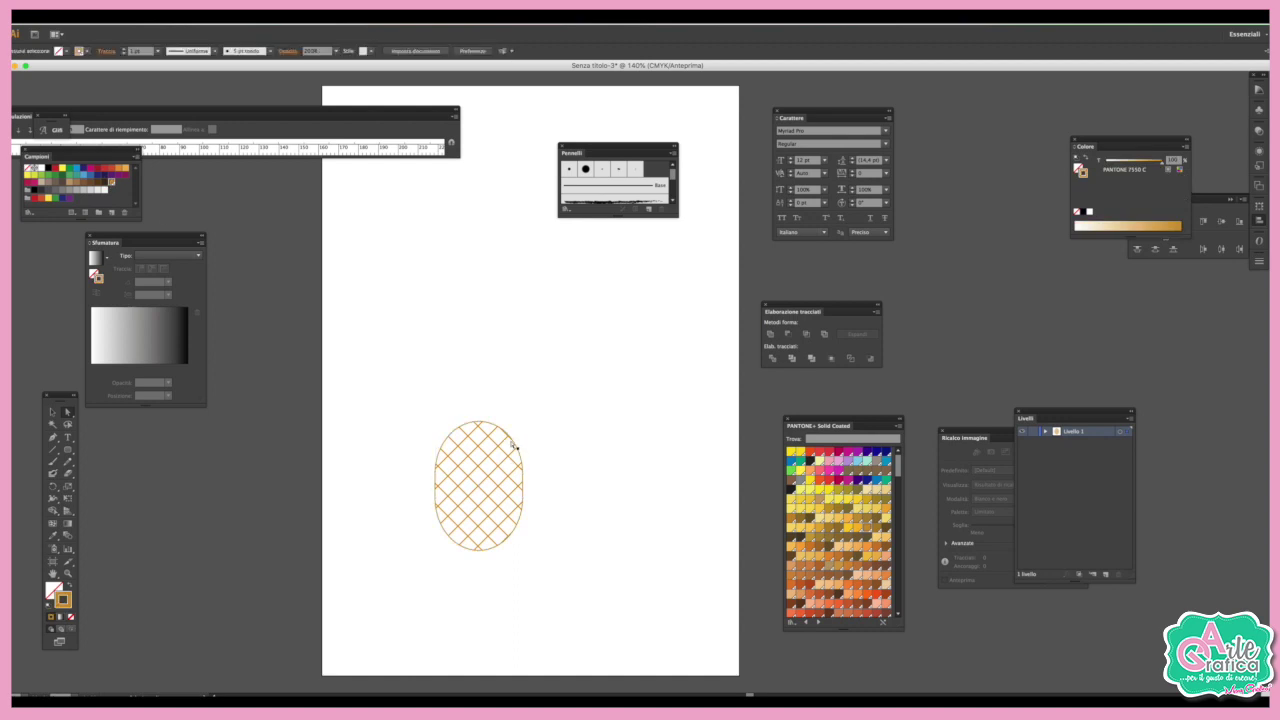
click(52, 411)
double_click(492, 472)
drag(618, 574, 346, 383)
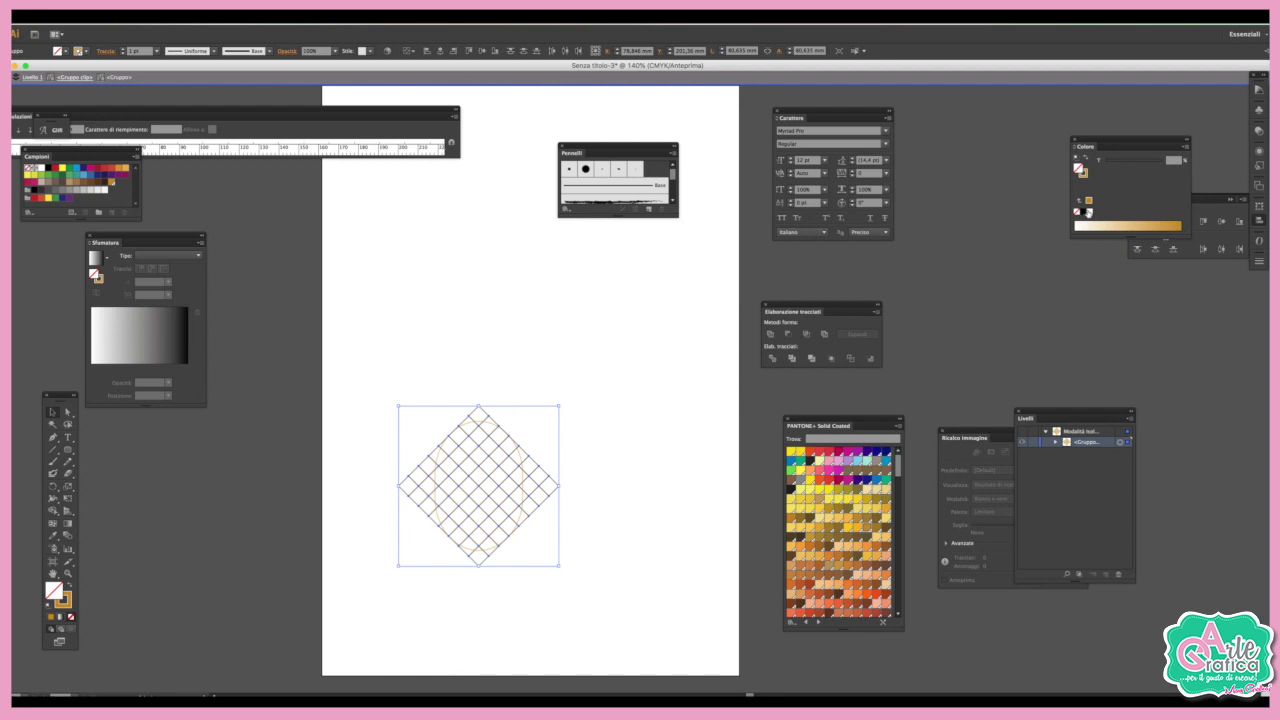
click(820, 493)
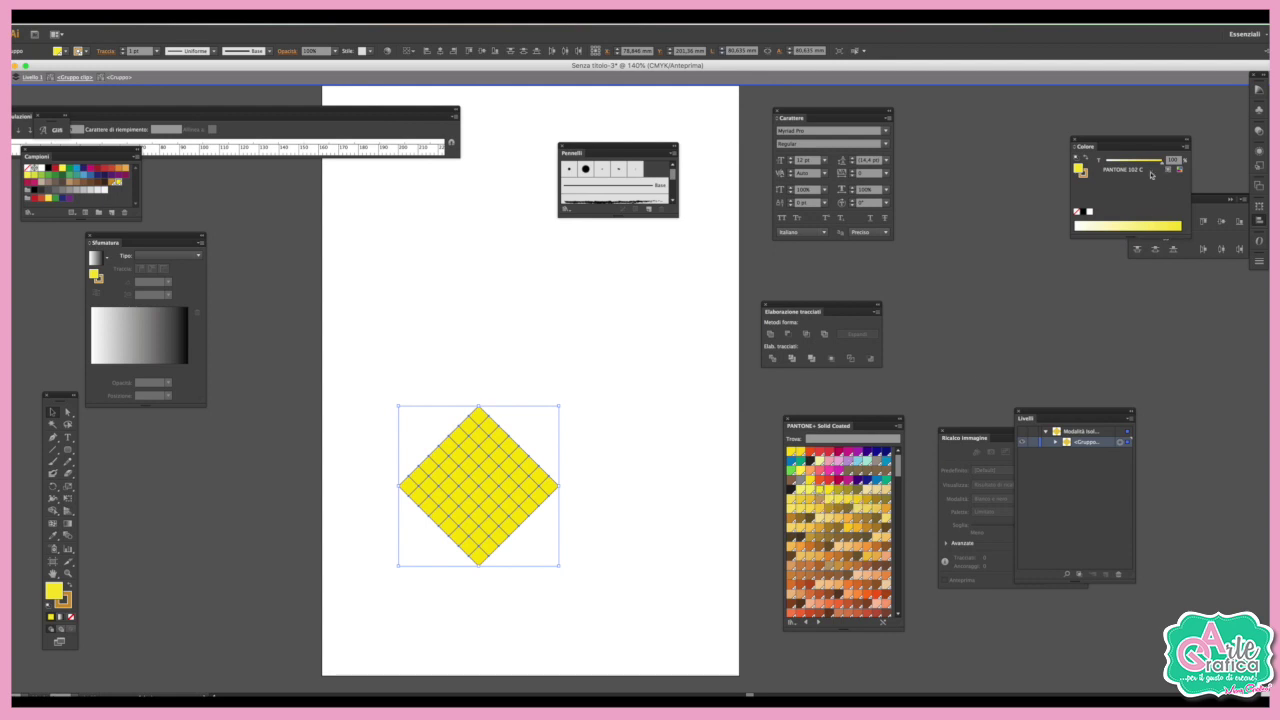
Switch the grid fill to paler PANTONE 101 C and deselect it.
click(808, 491)
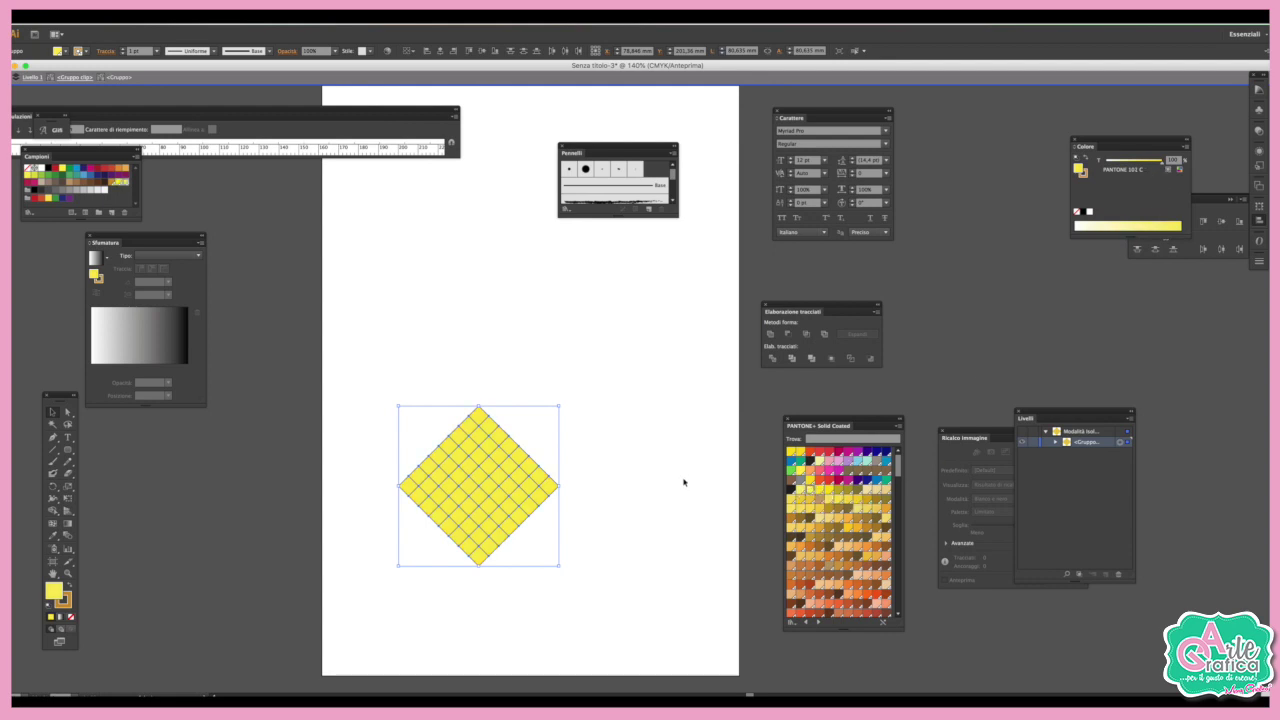
key(v)
click(471, 370)
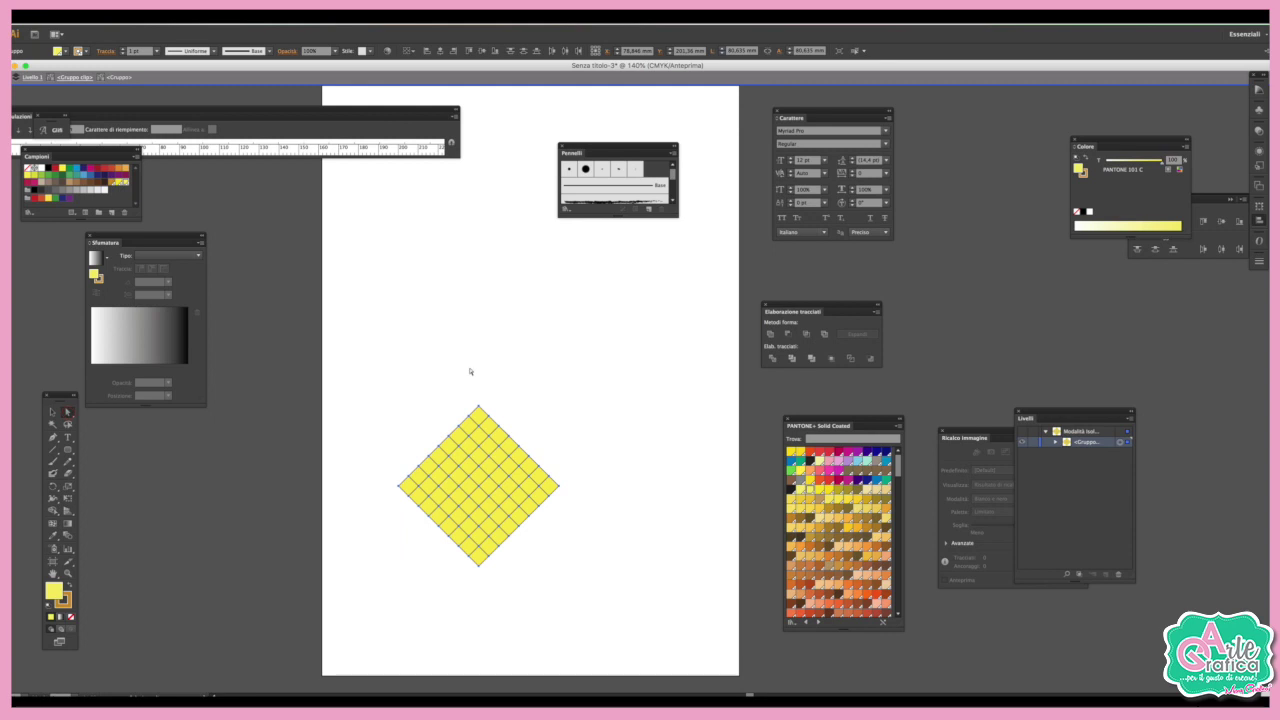
Lighten a zigzag column of middle cells to about 46% tint.
click(472, 428)
shift+click(492, 448)
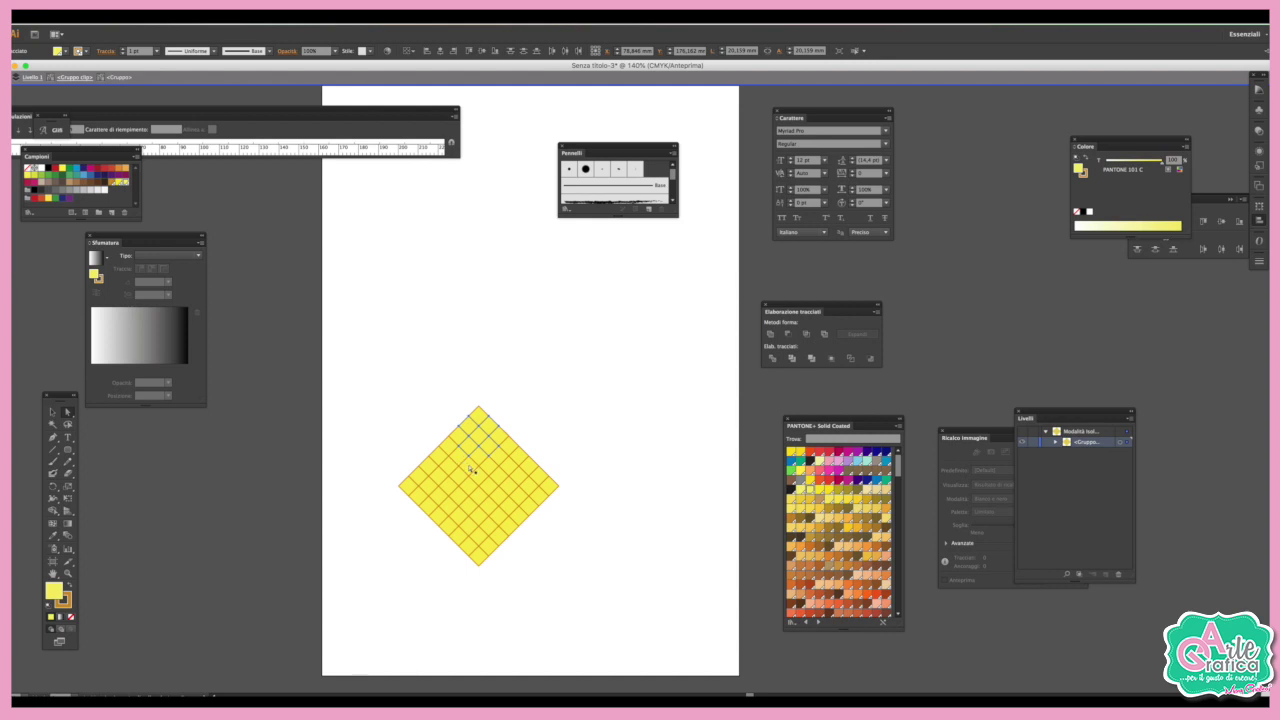
shift+click(491, 463)
shift+click(491, 495)
shift+click(485, 520)
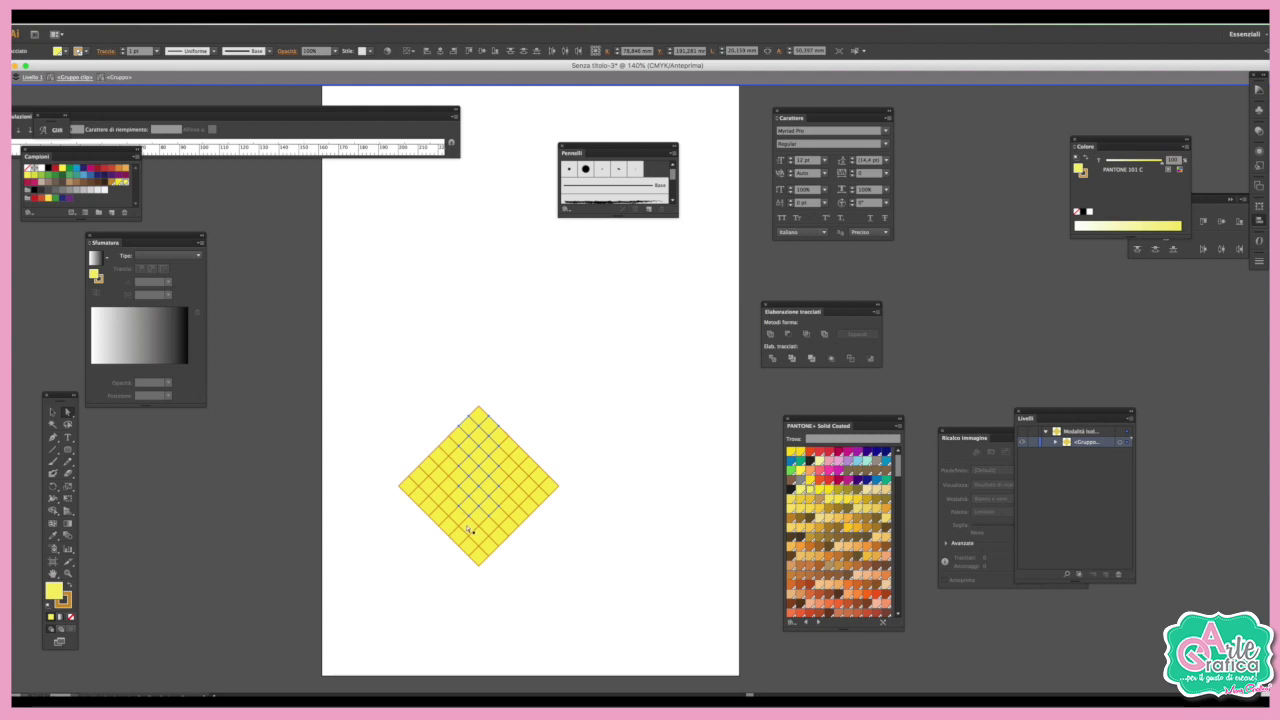
shift+click(470, 549)
shift+click(498, 446)
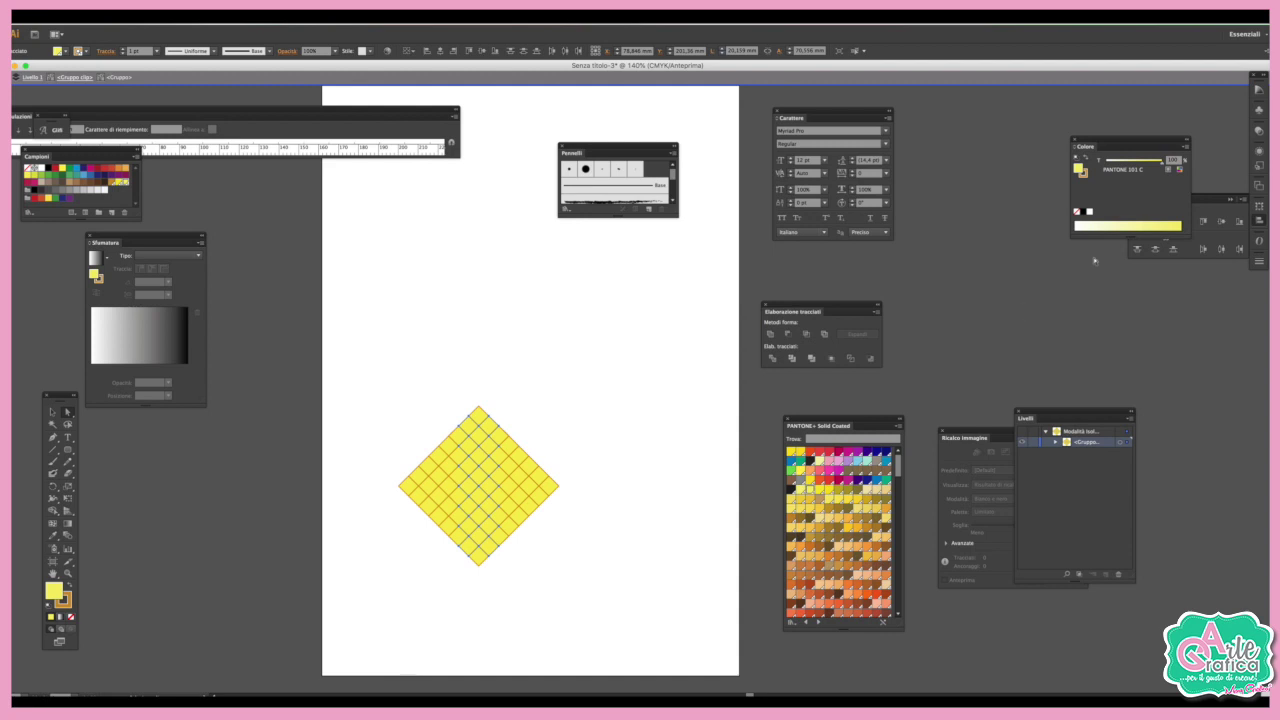
drag(1163, 163, 1133, 164)
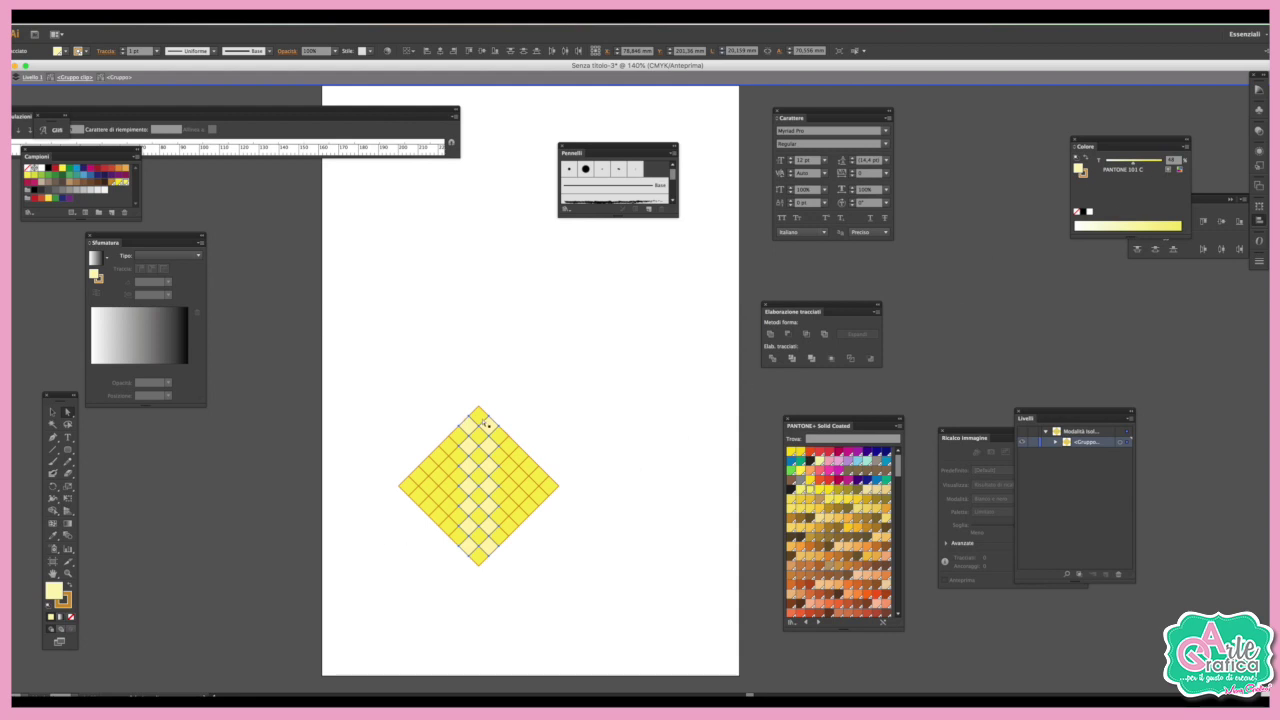
Select several upper, lower and left cells and eyedrop the pale yellow onto them.
click(455, 452)
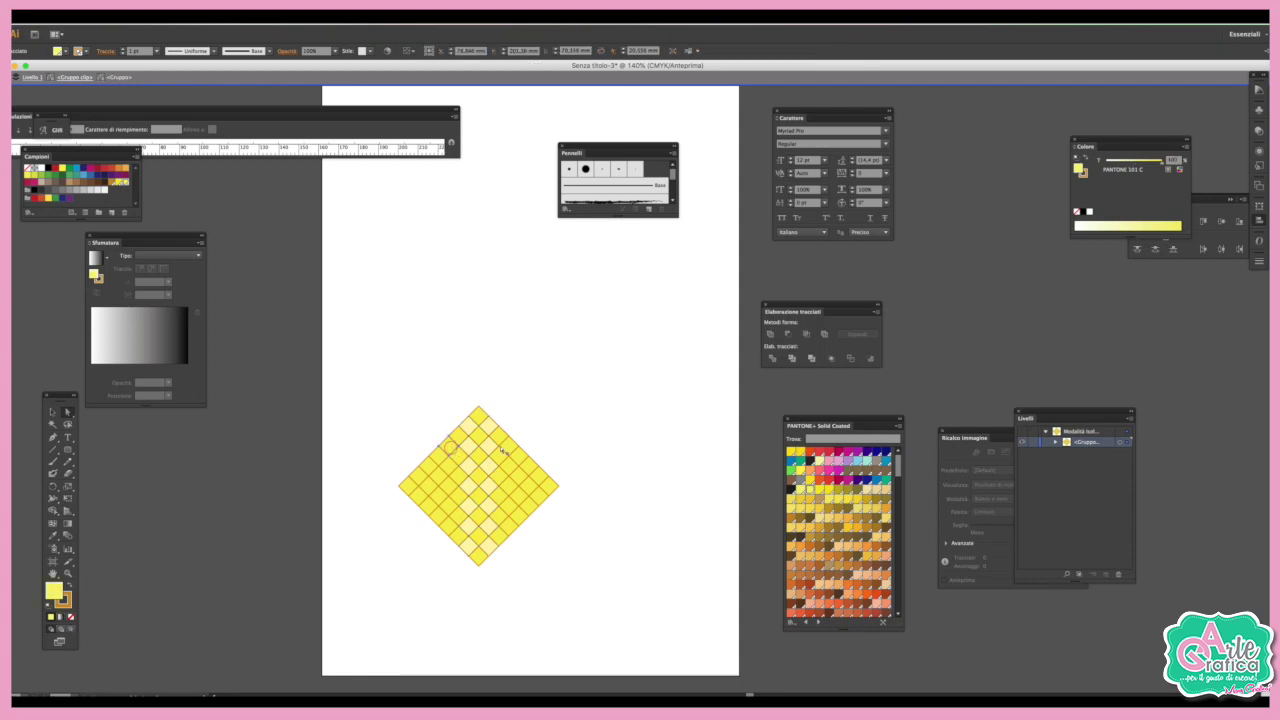
click(504, 438)
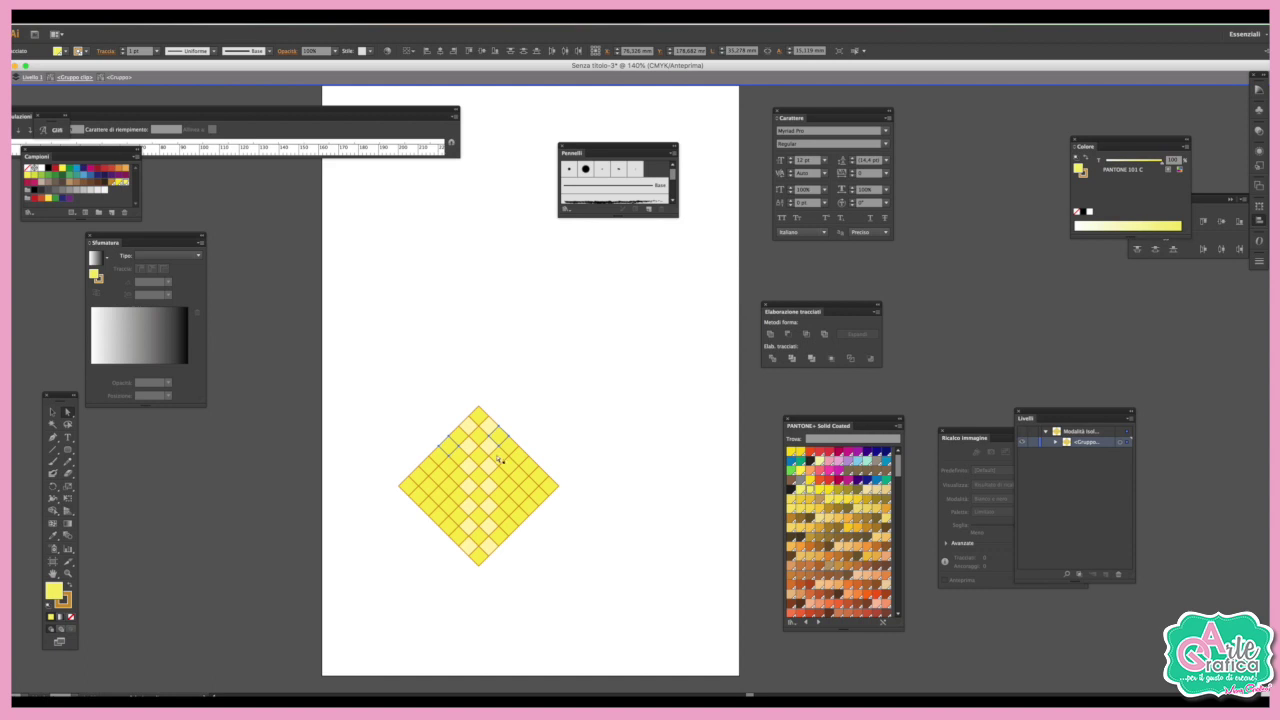
click(459, 441)
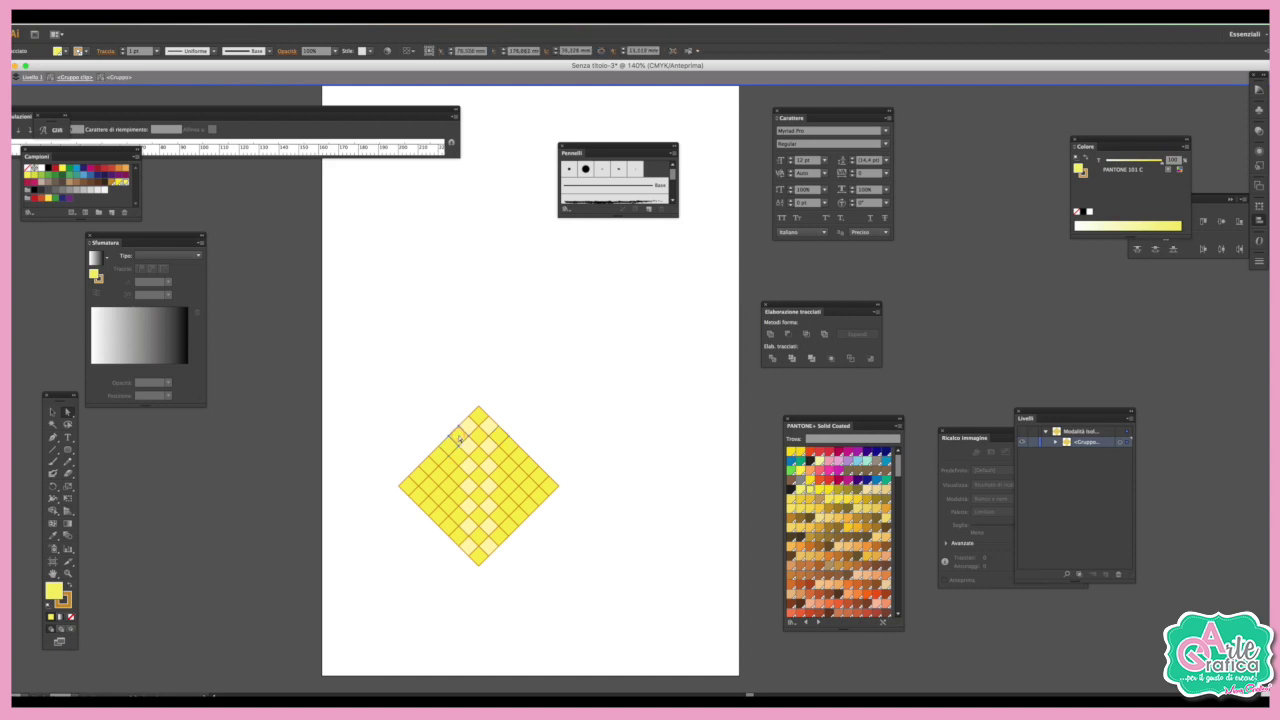
click(507, 449)
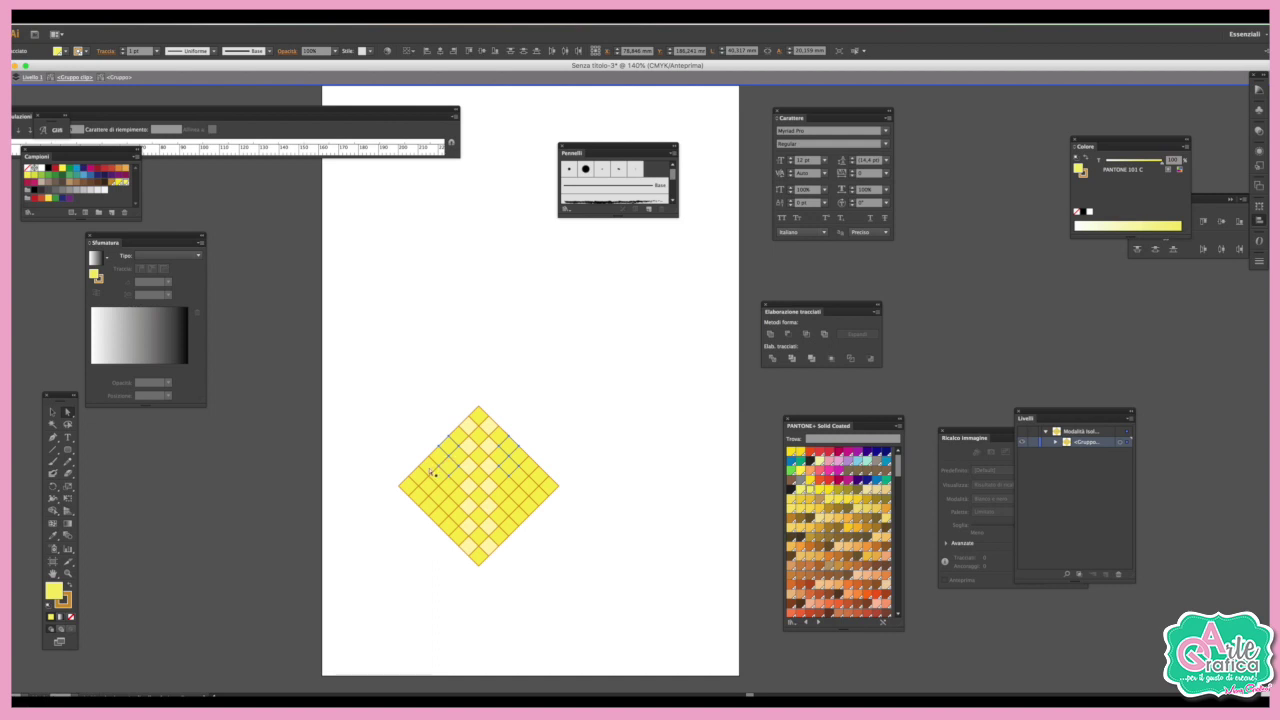
click(501, 502)
click(481, 559)
click(429, 492)
click(53, 535)
click(470, 442)
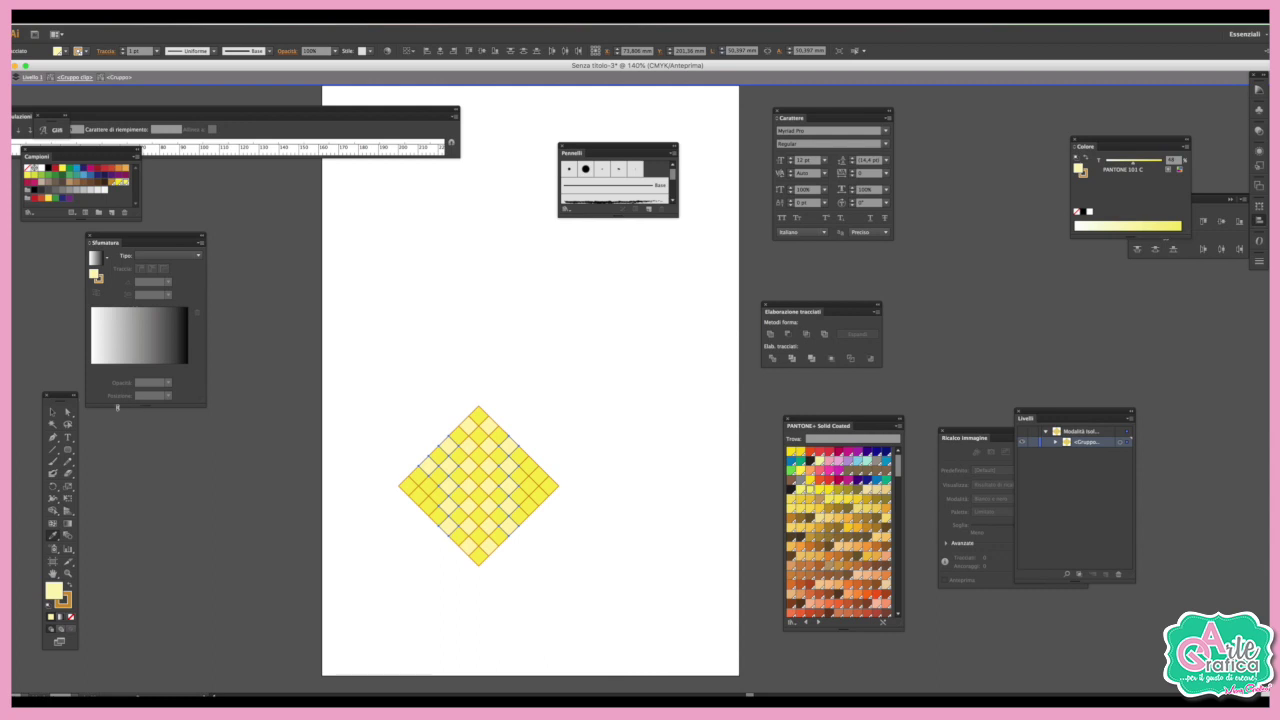
Recolour more cells on the diamond's sides with the pale yellow using the Eyedropper.
click(67, 411)
click(410, 489)
click(532, 489)
click(53, 535)
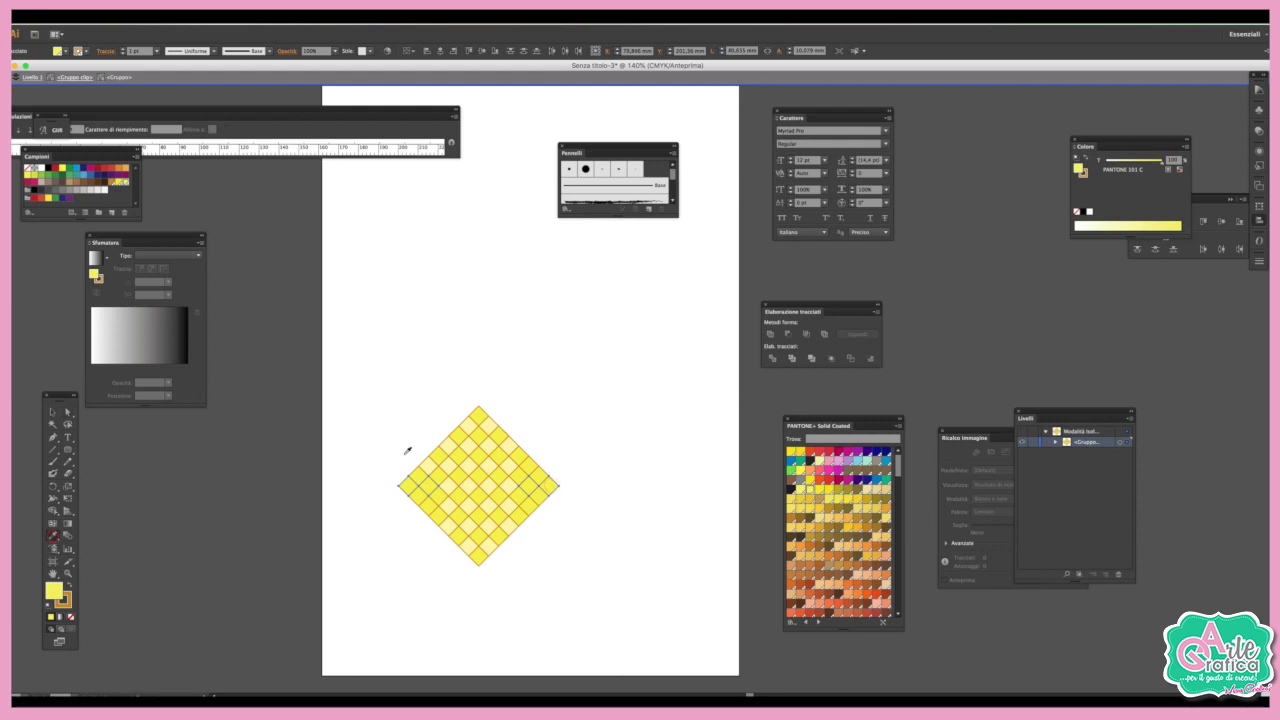
click(471, 445)
click(67, 411)
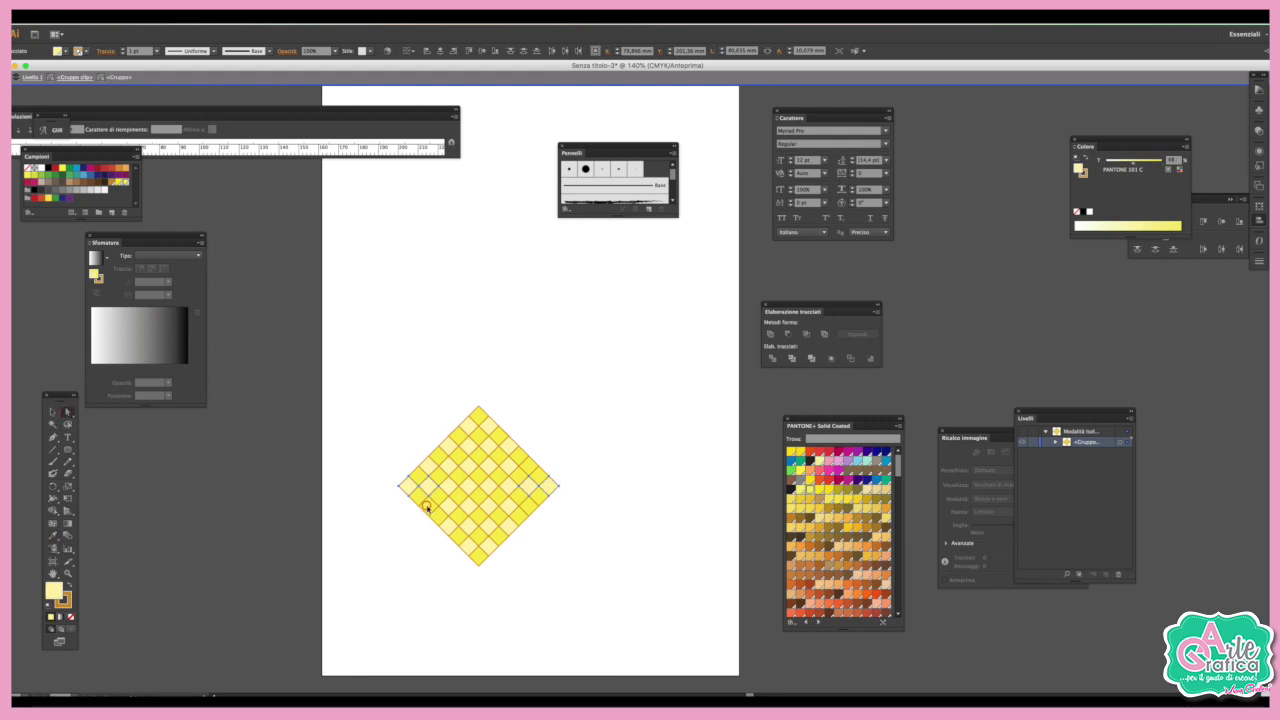
click(530, 510)
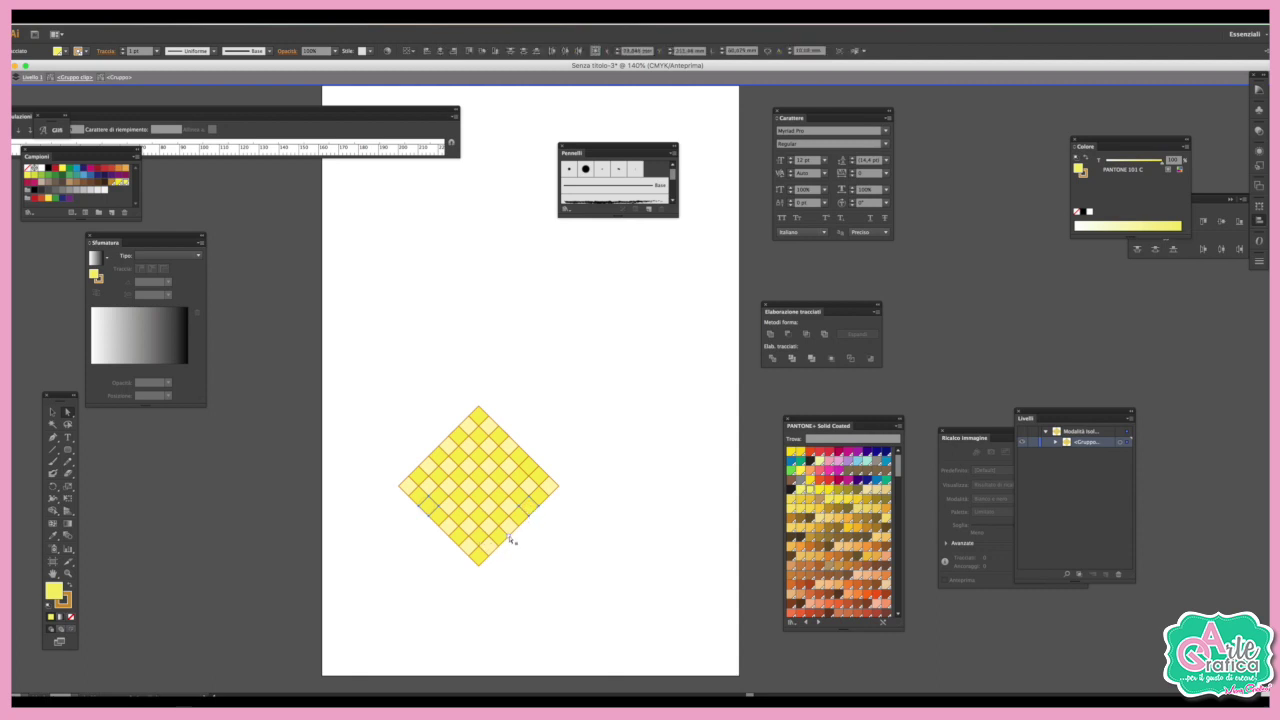
key(i)
click(529, 468)
Exit the pineapple group and create a 3-point star triangle above the body.
key(v)
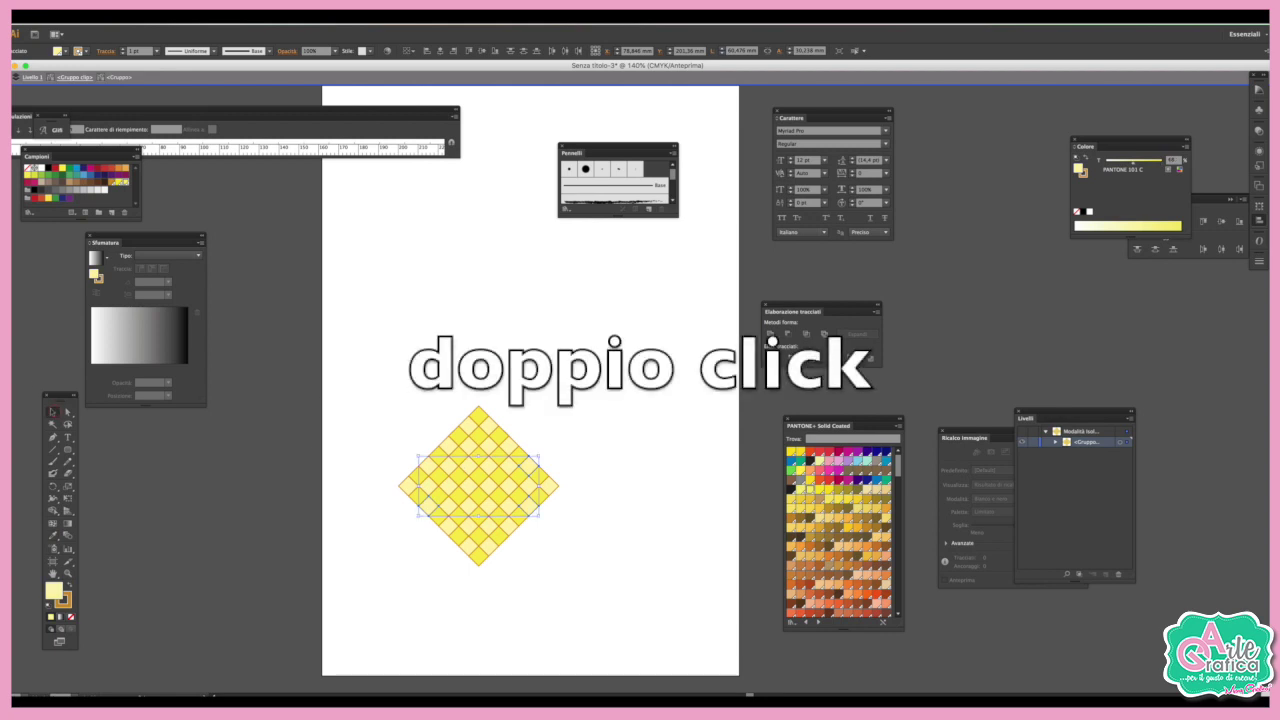
double_click(493, 352)
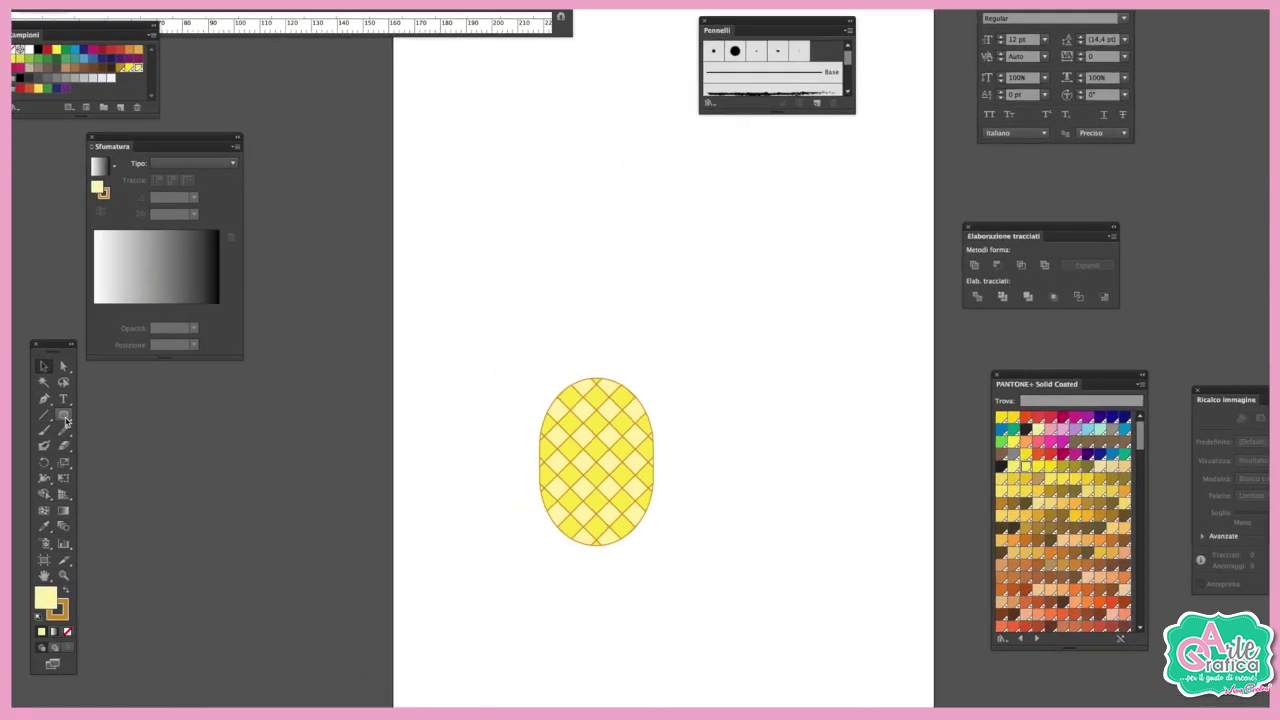
click(64, 418)
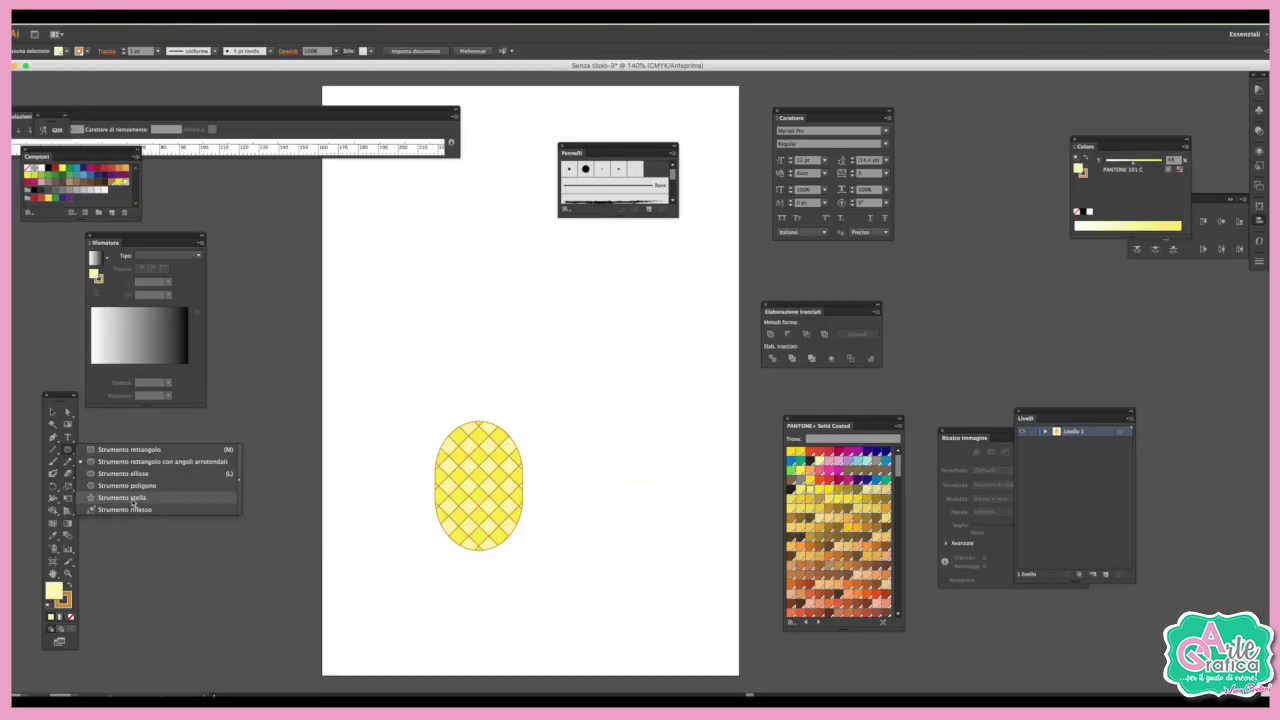
click(133, 499)
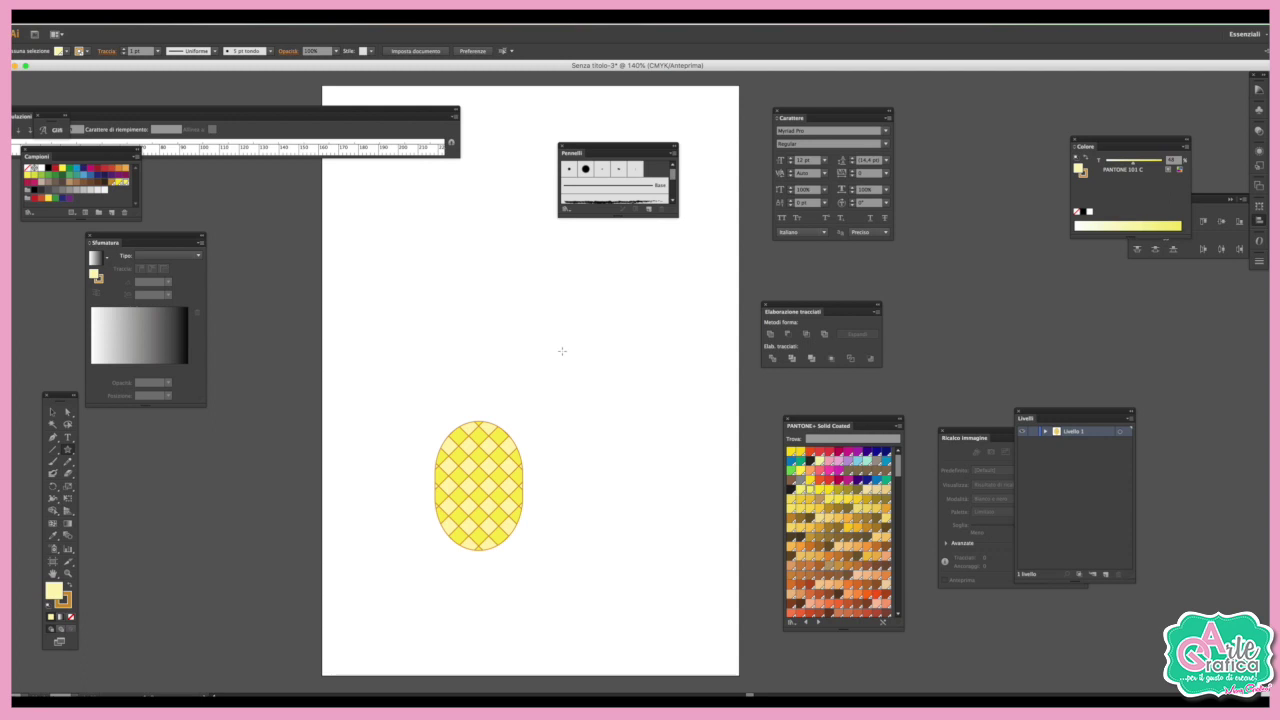
click(526, 346)
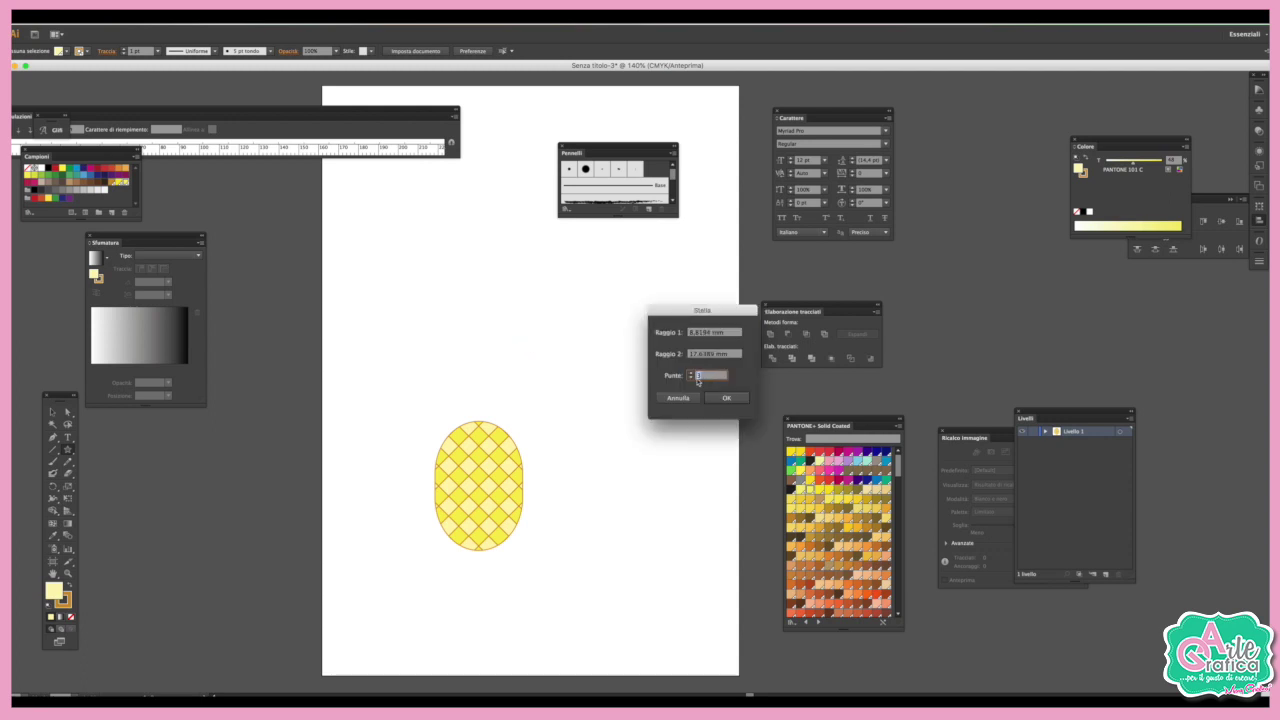
click(716, 397)
Rotate the triangle to point right, flatten it into a thin wedge, and fill it PANTONE 362 C.
click(53, 411)
mouse_move(560, 325)
mouse_down()
mouse_move(423, 286)
mouse_move(448, 325)
mouse_move(366, 356)
mouse_up()
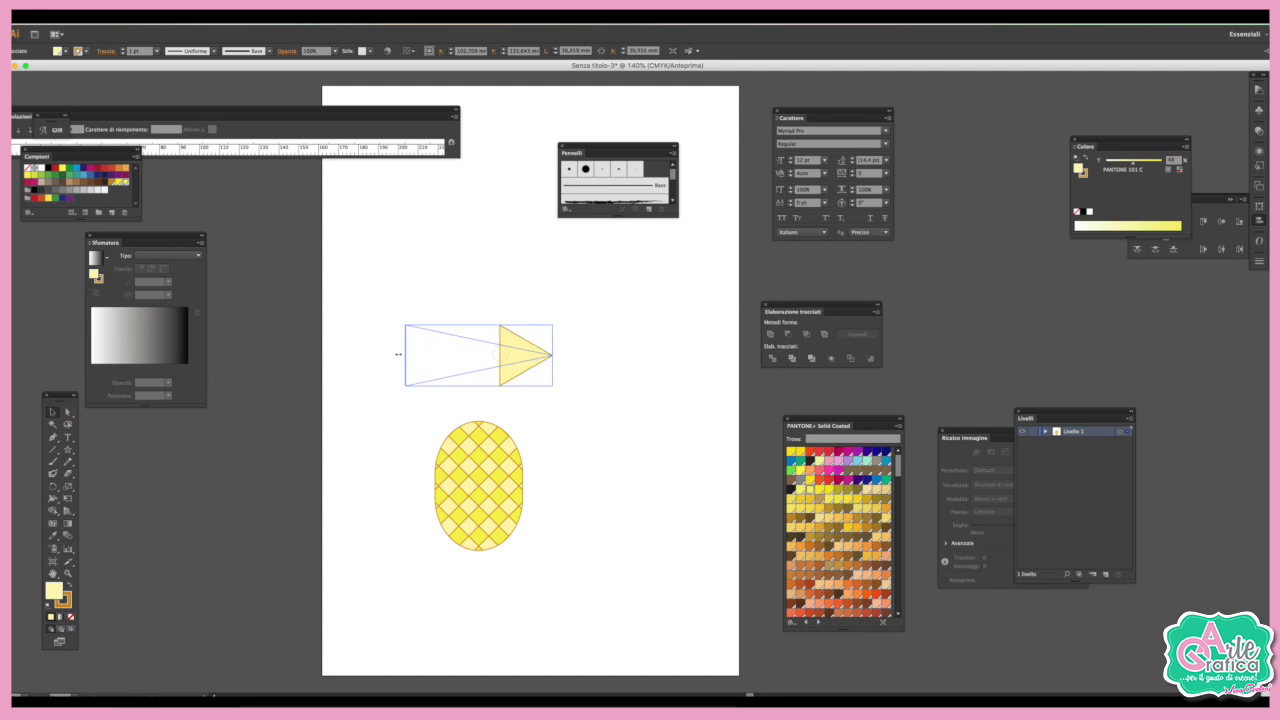
mouse_move(457, 327)
mouse_down()
mouse_move(457, 352)
mouse_move(477, 323)
mouse_up()
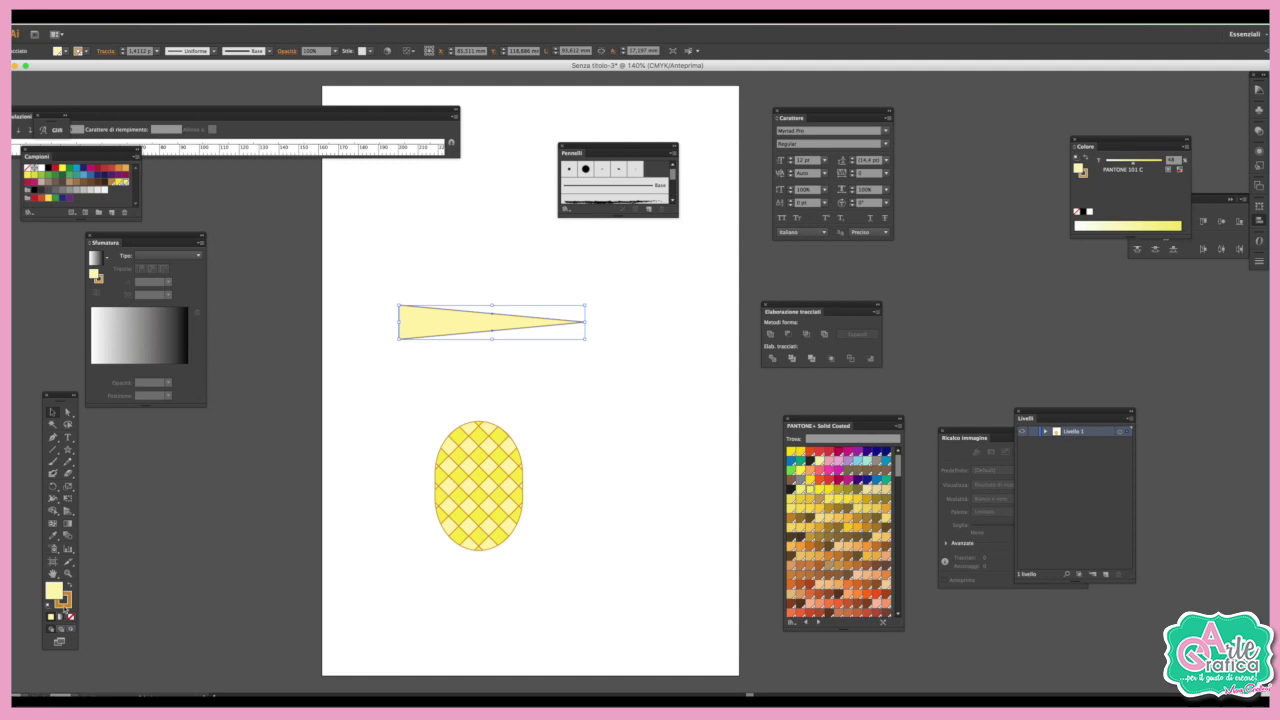
click(70, 586)
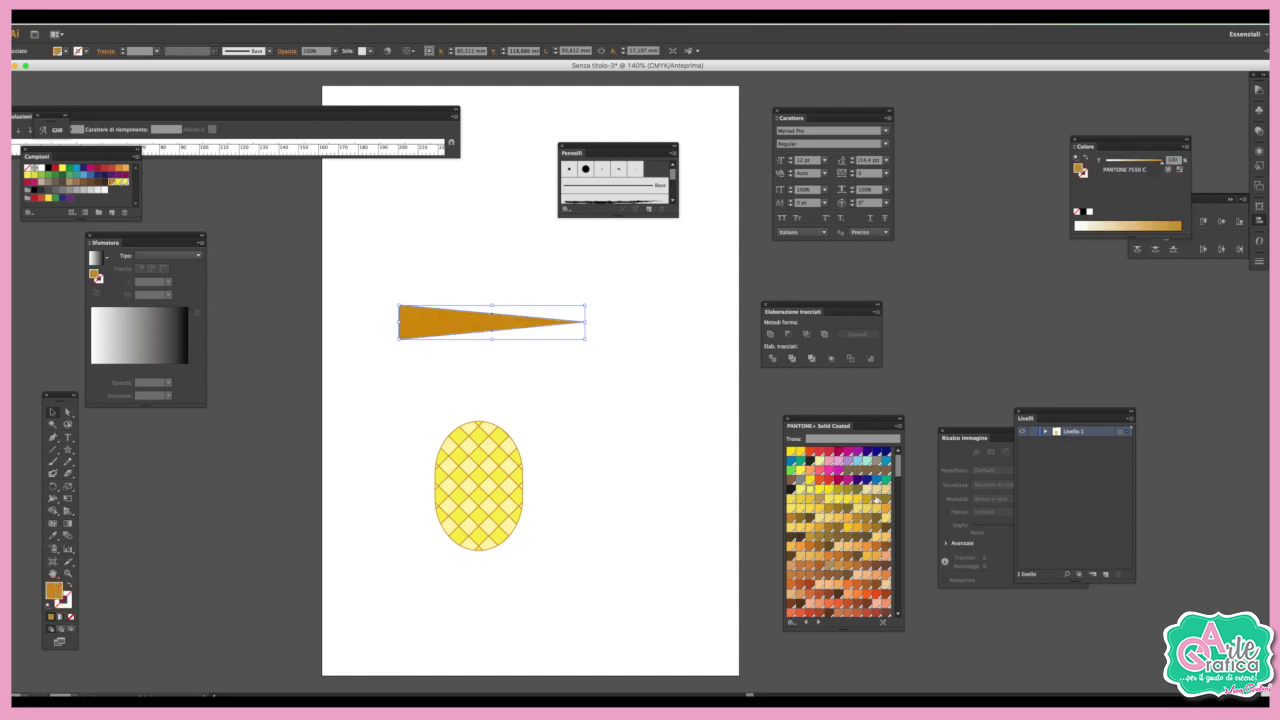
drag(897, 470, 897, 566)
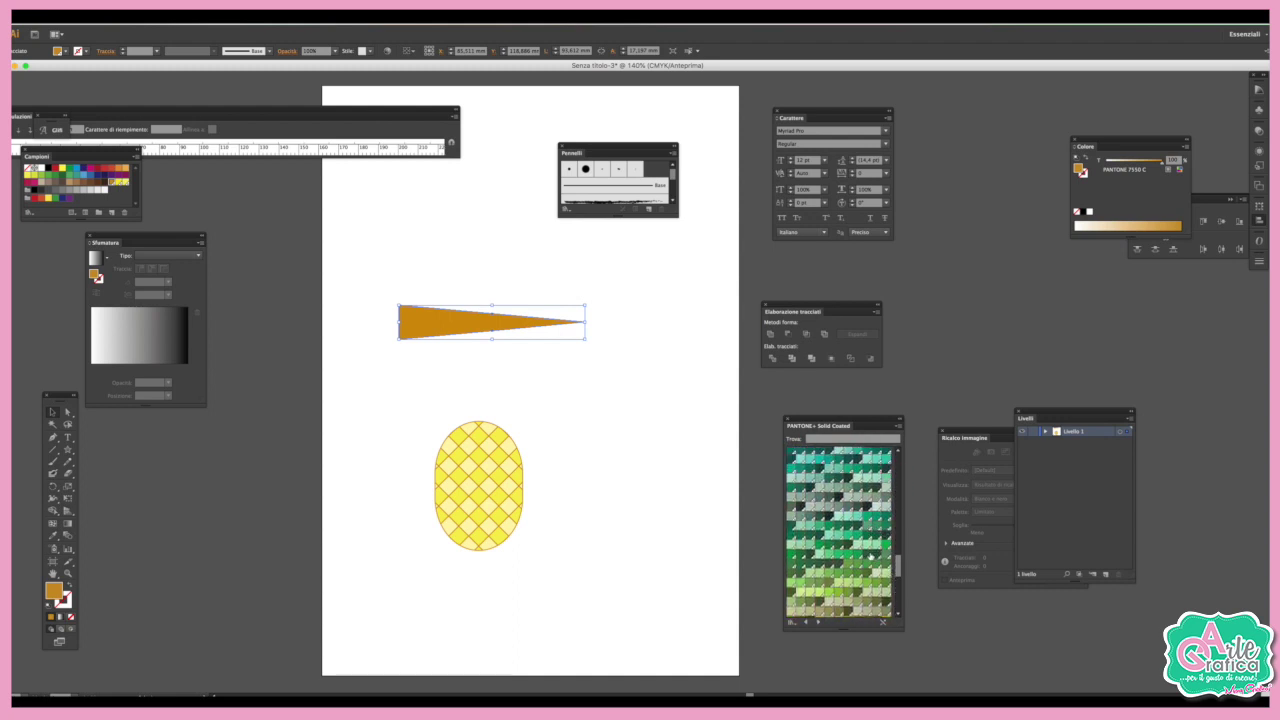
click(870, 556)
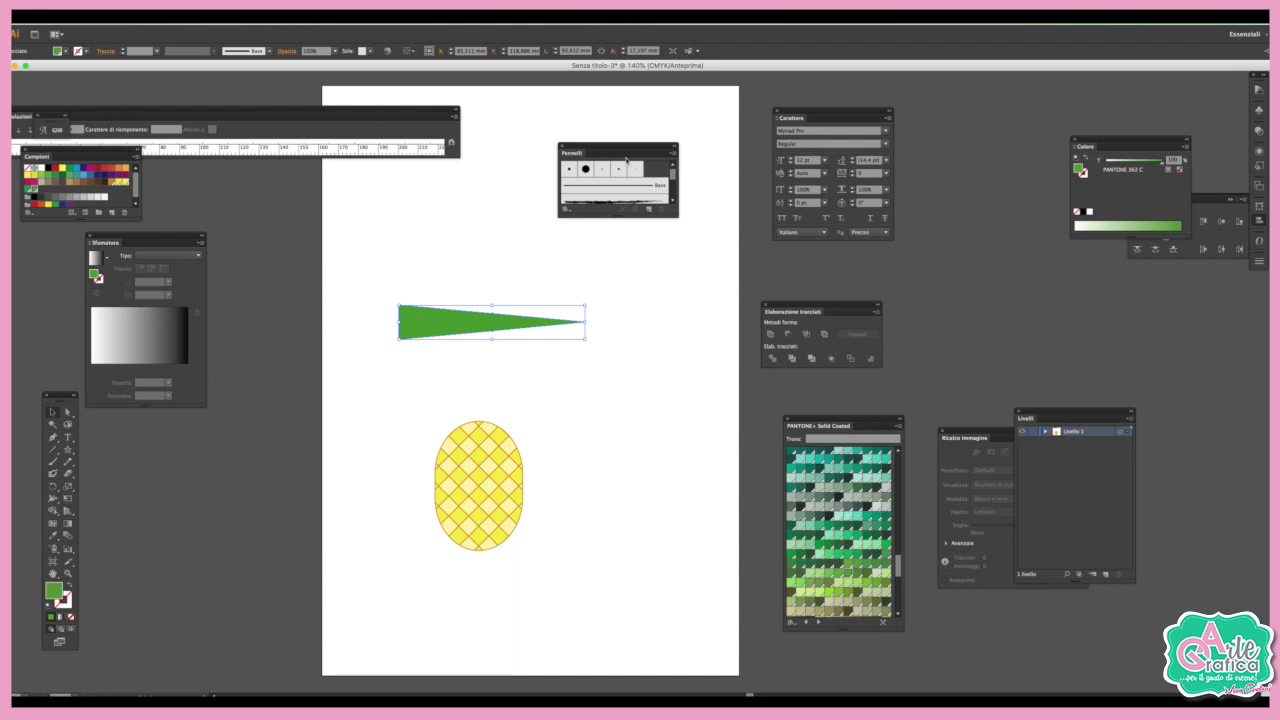
click(310, 22)
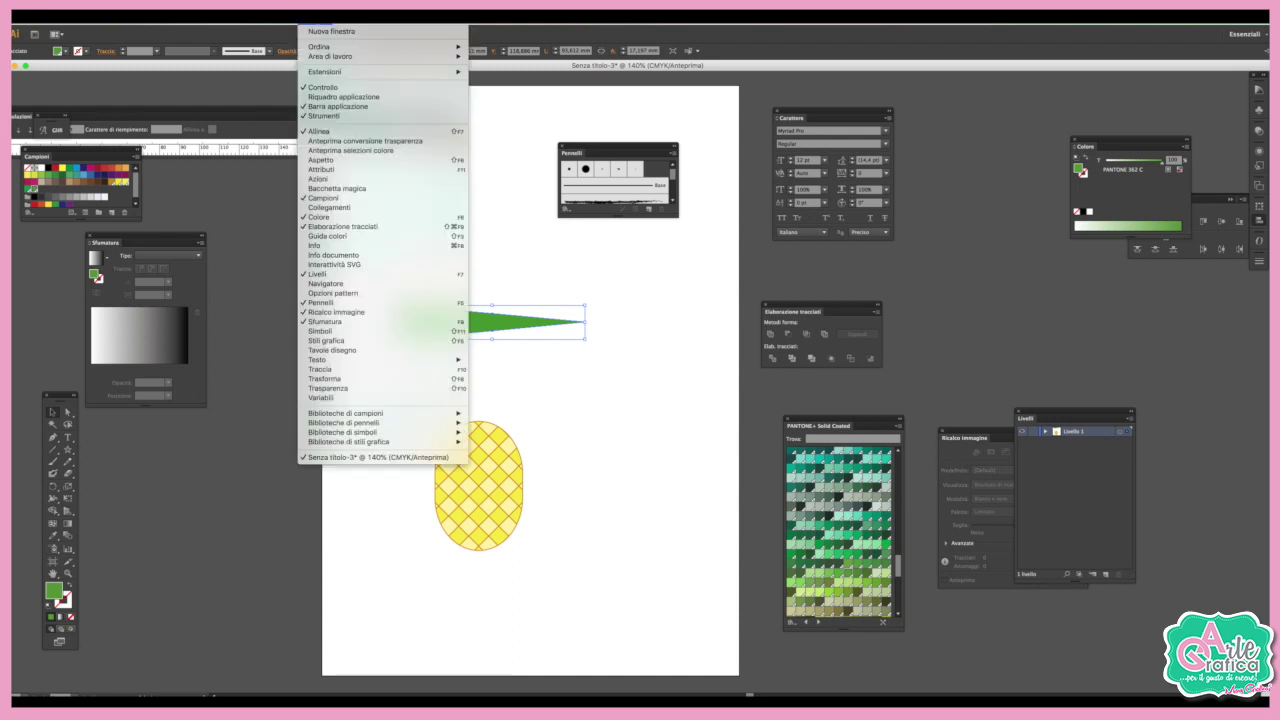
Save the green wedge as a new Art Brush, then move the wedge off the page.
click(323, 302)
mouse_move(459, 311)
mouse_down()
mouse_move(545, 268)
mouse_move(651, 177)
mouse_up()
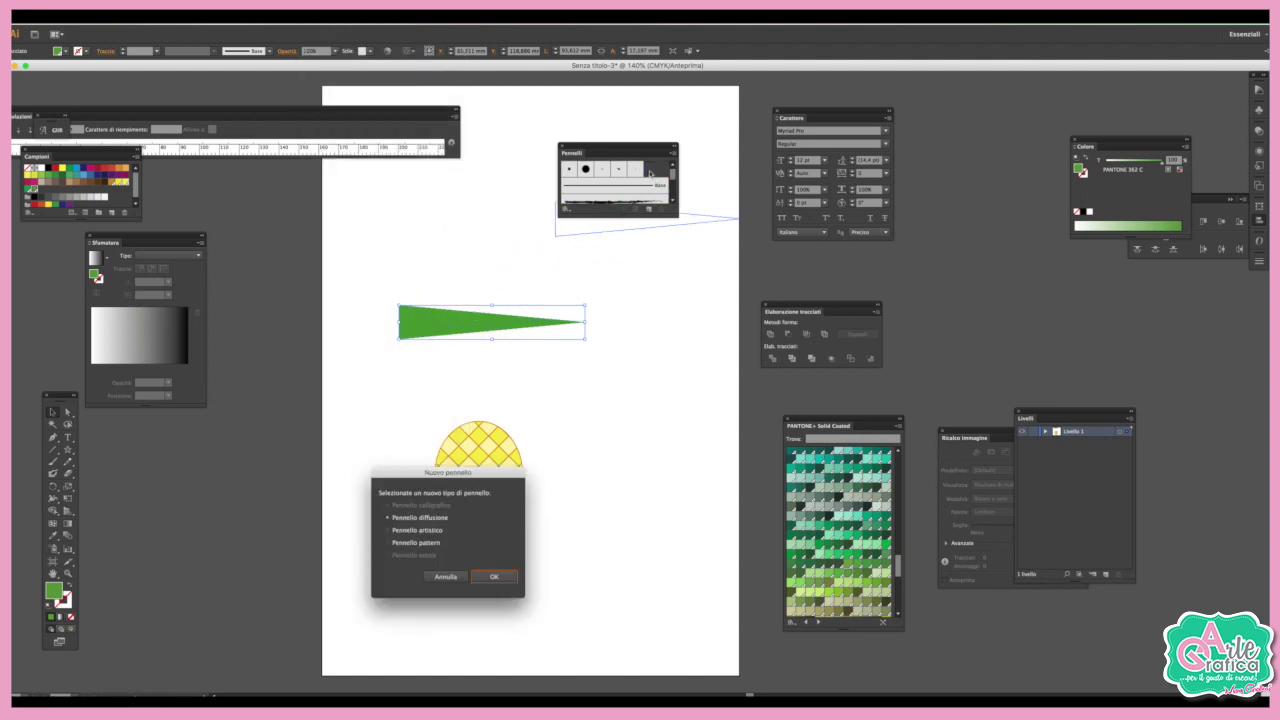
click(411, 531)
click(494, 577)
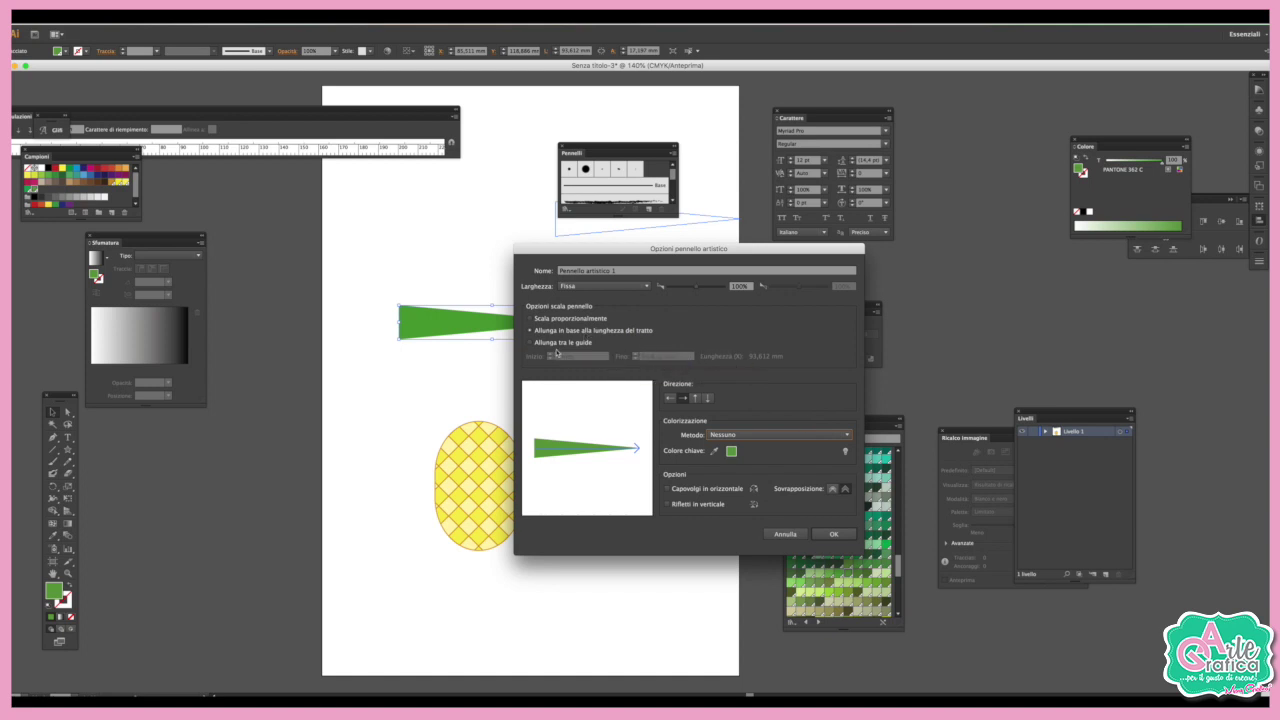
click(835, 537)
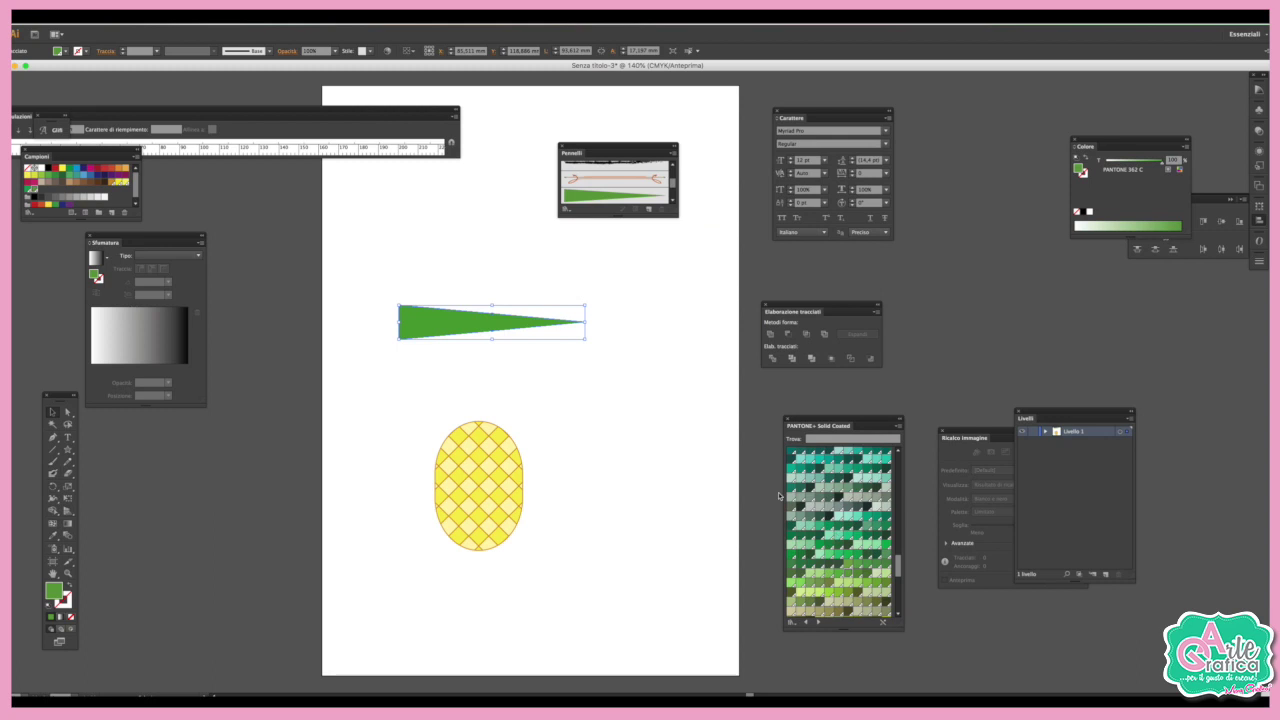
drag(492, 320, 229, 203)
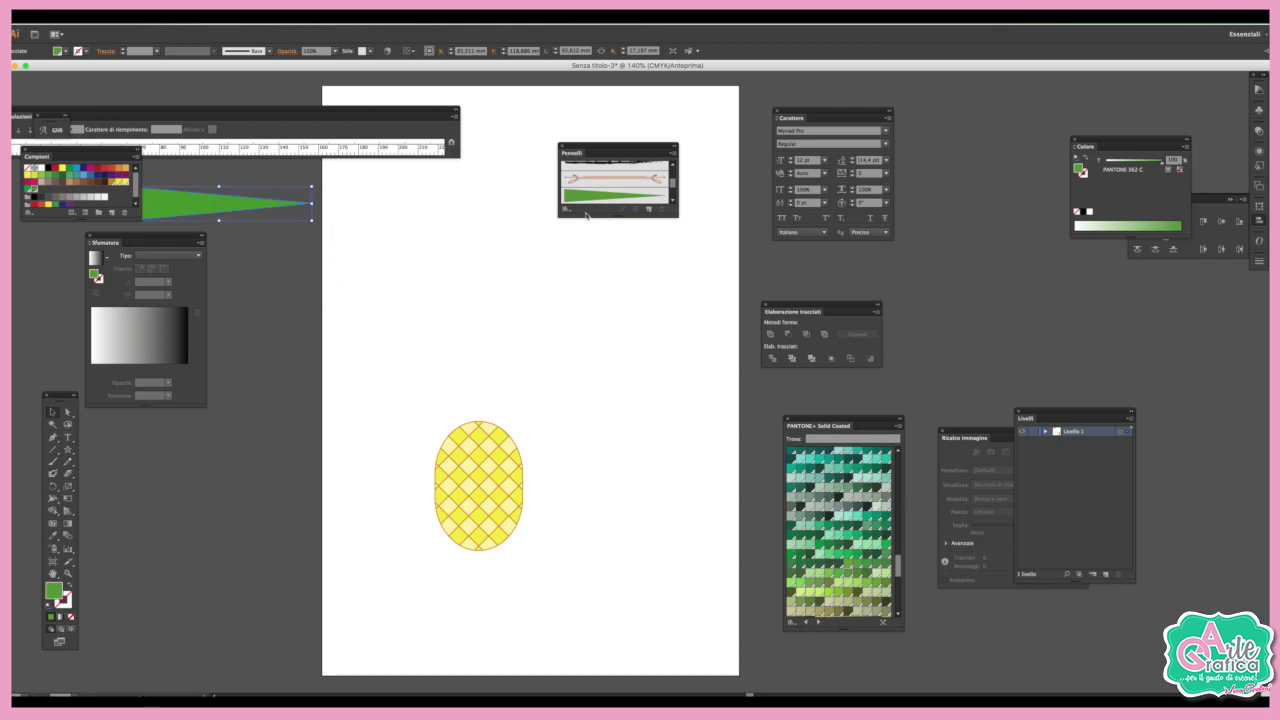
Paint the first leaves on the pineapple crown with the green wedge art brush.
scroll(633, 181, up, 2)
scroll(633, 181, down, 3)
key(b)
click(614, 191)
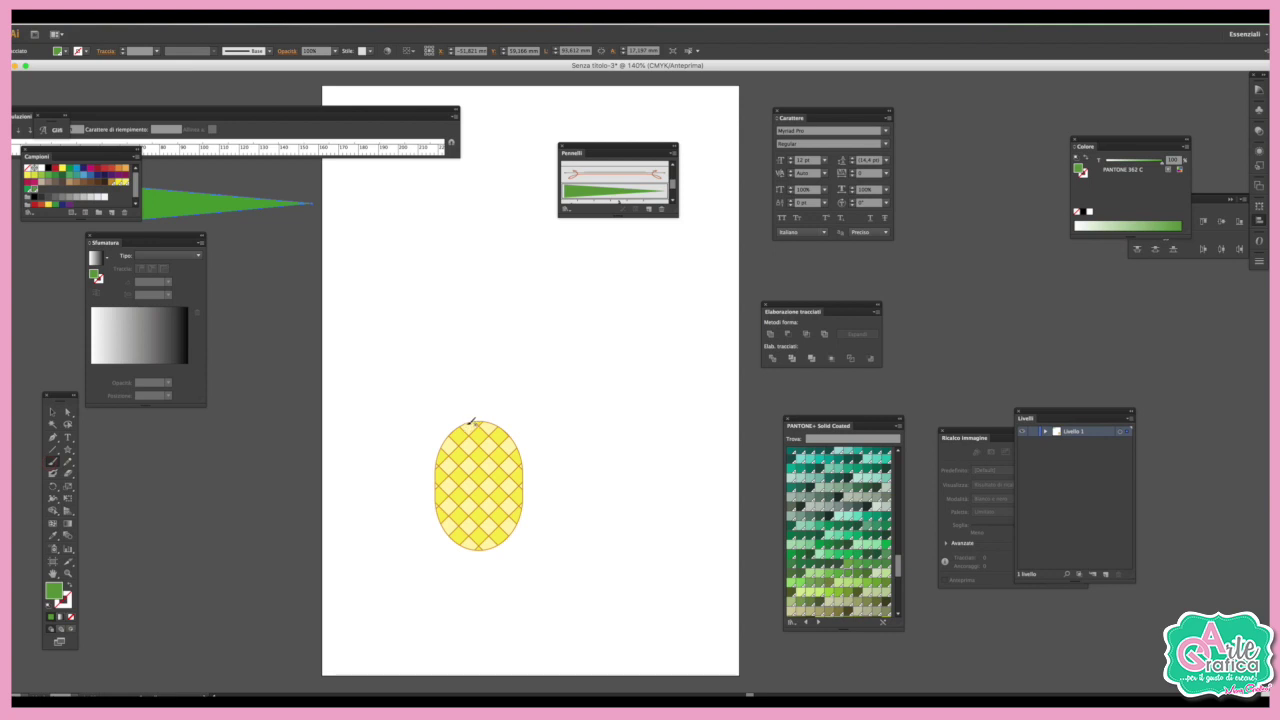
drag(472, 422, 438, 382)
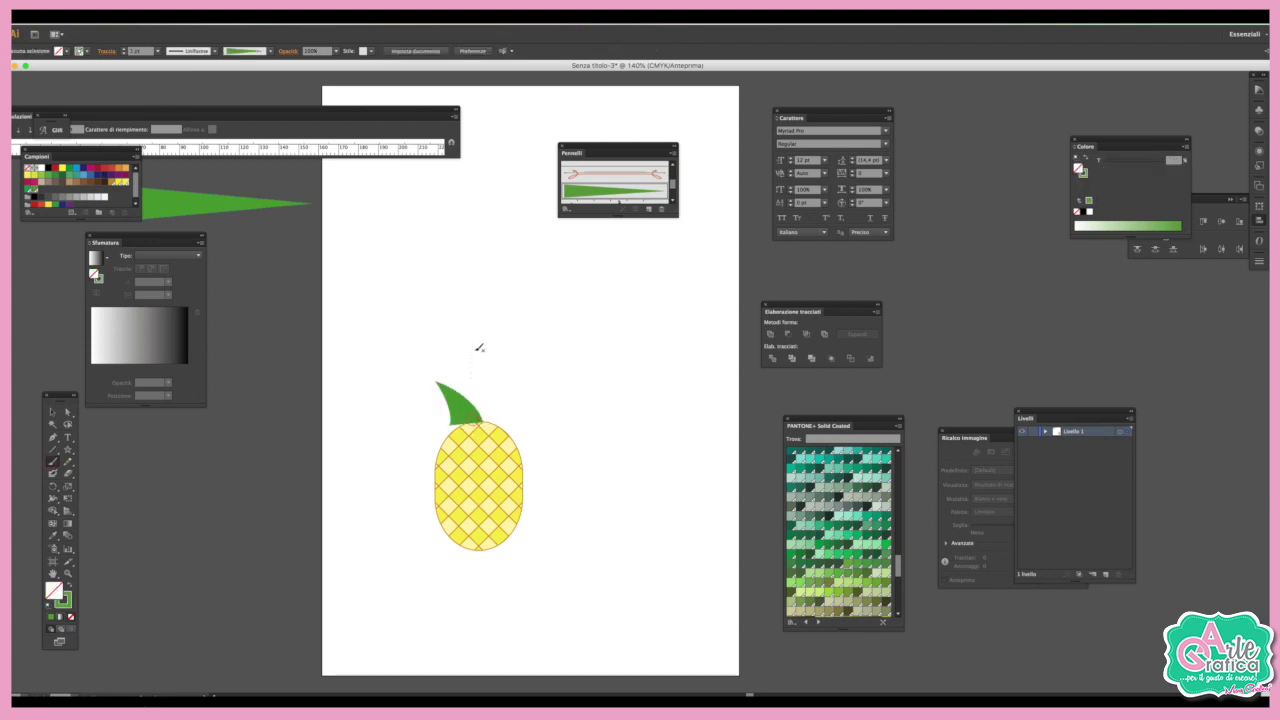
drag(477, 343, 476, 345)
drag(488, 420, 515, 341)
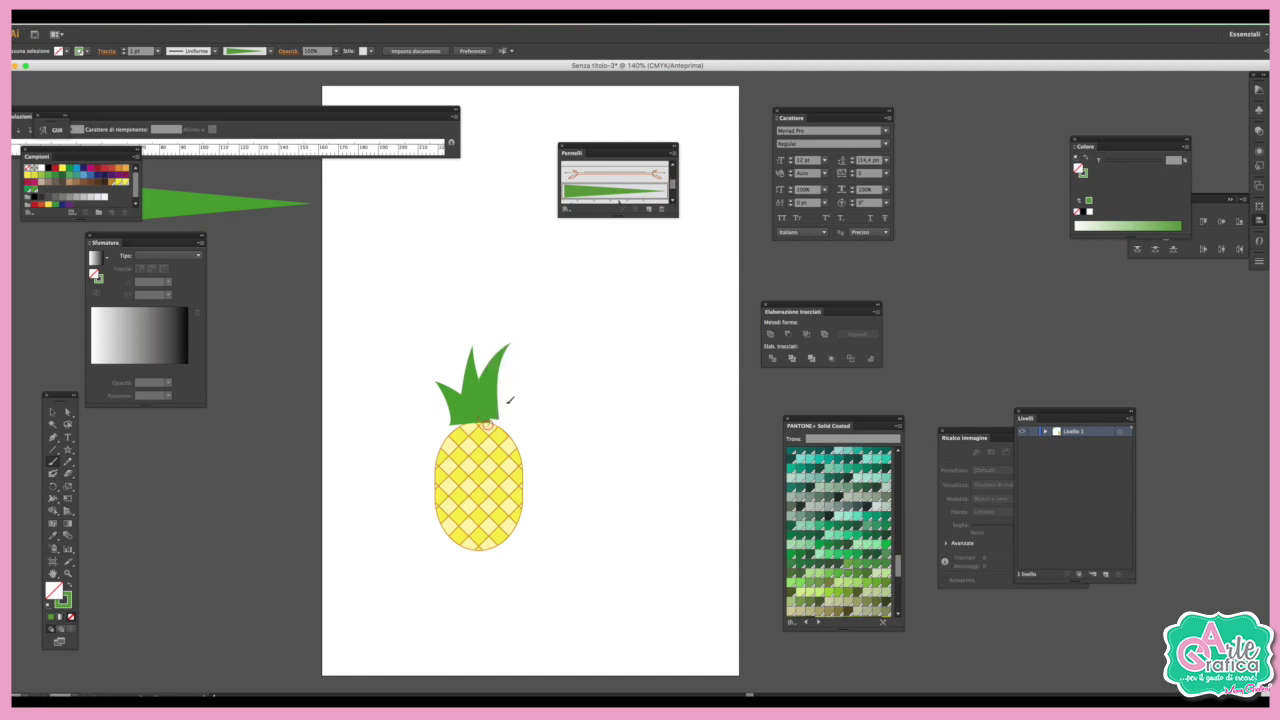
drag(487, 424, 566, 370)
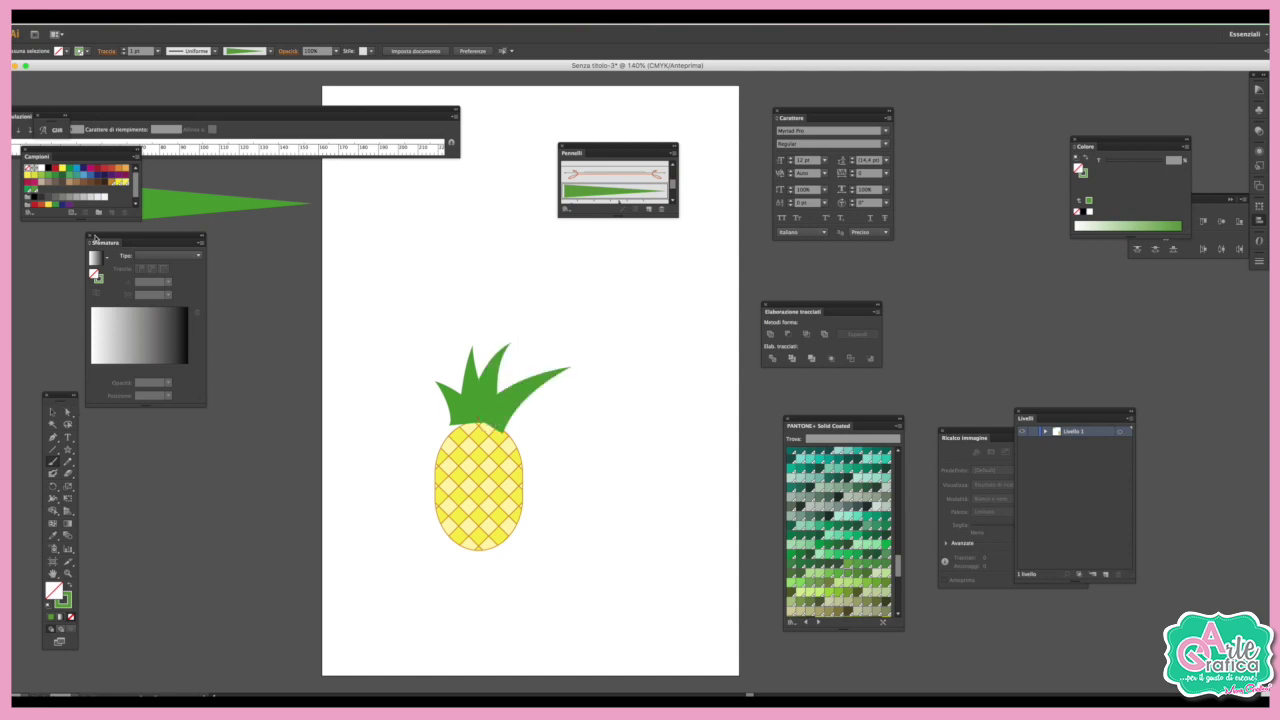
Set the brush stroke to 0.5 pt and paint thinner leaves around the crown.
click(157, 50)
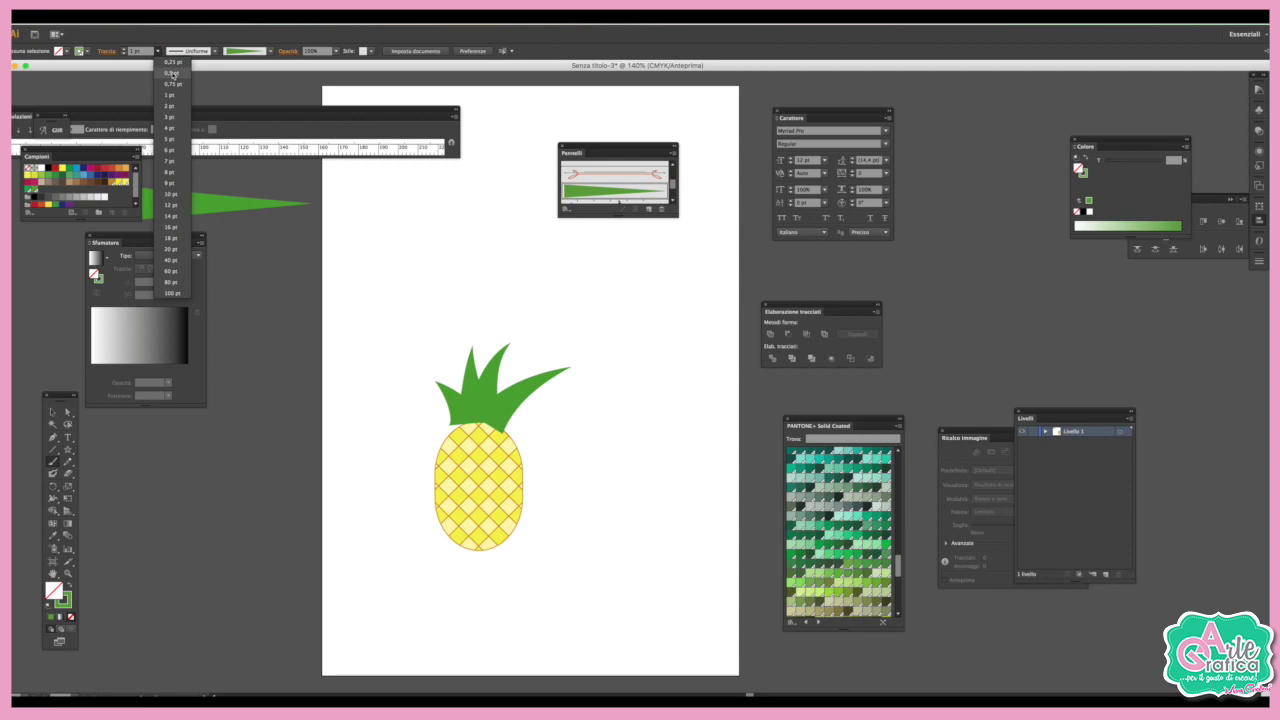
click(172, 73)
drag(467, 393, 432, 355)
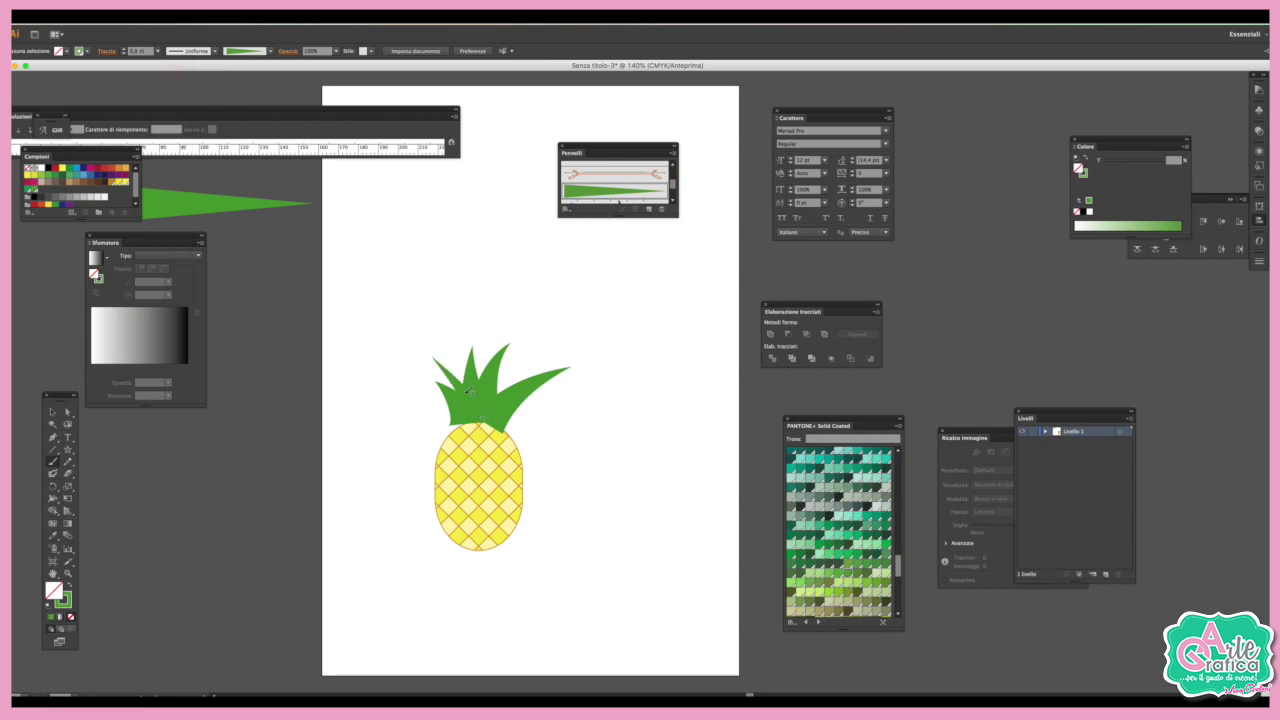
drag(483, 411, 541, 343)
drag(466, 428, 410, 413)
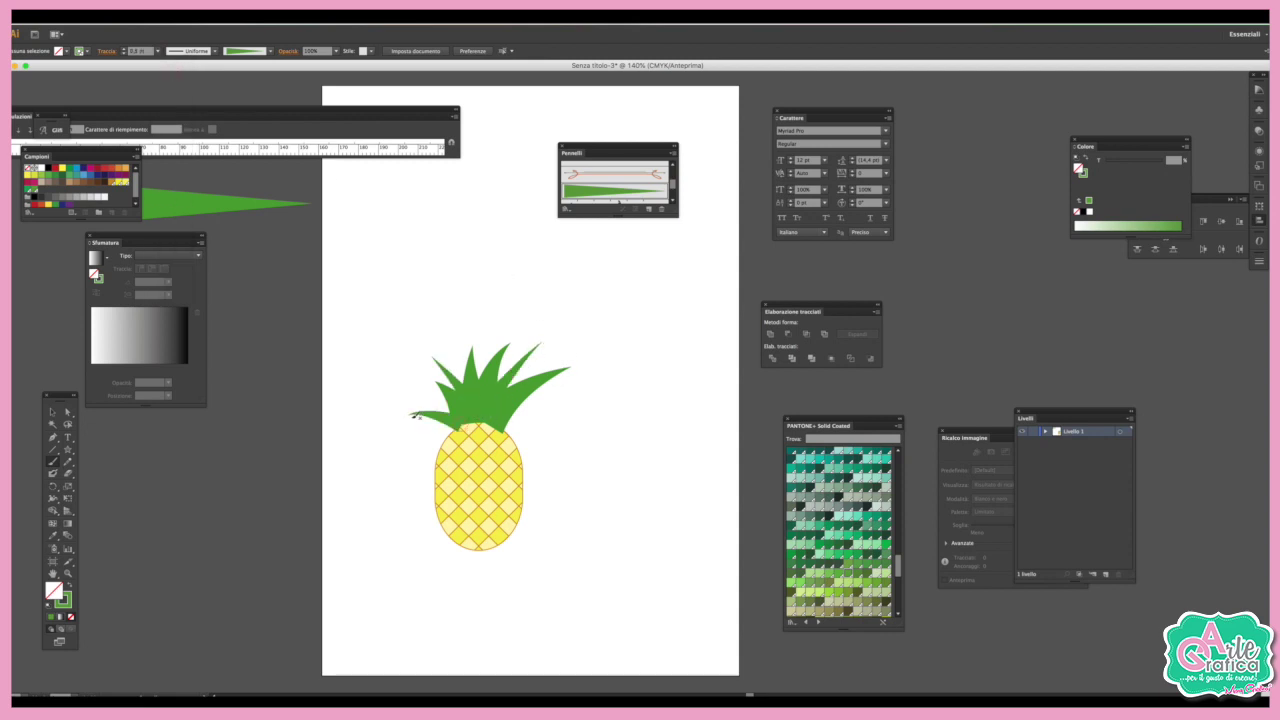
drag(508, 426, 592, 407)
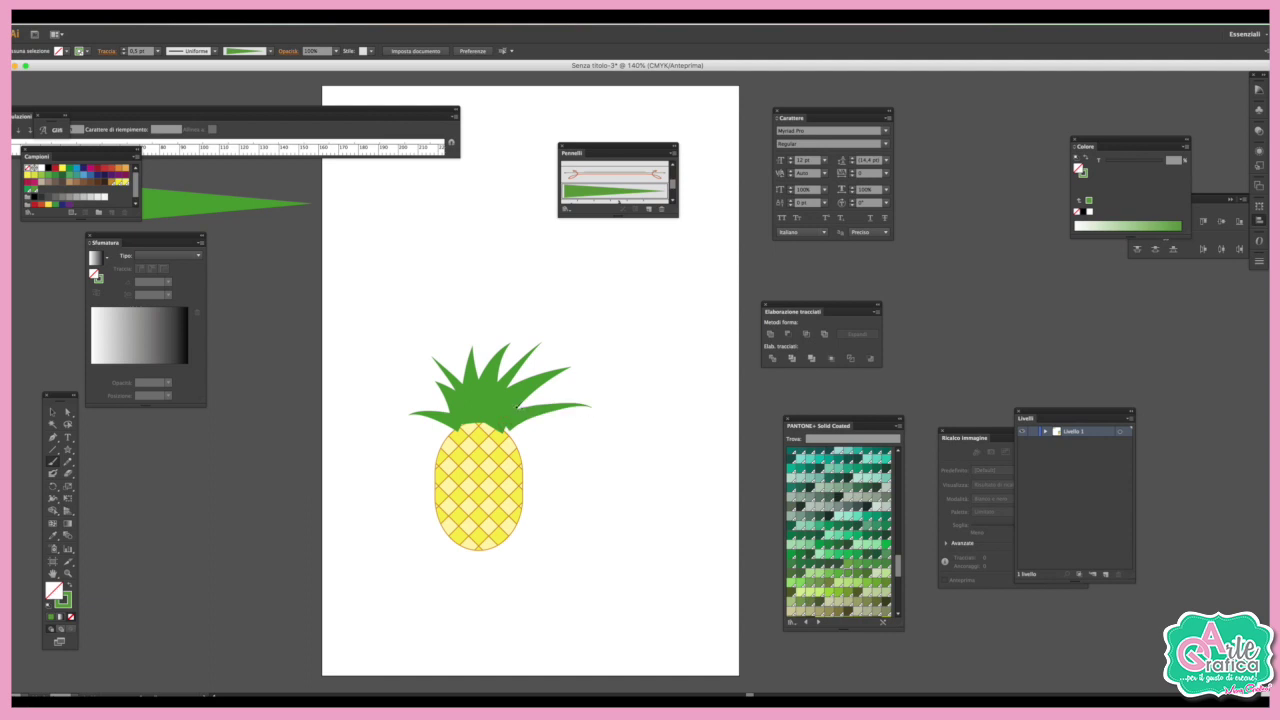
drag(487, 332, 481, 305)
Select all crown leaves, expand their brush strokes, and unite them in Pathfinder.
click(486, 357)
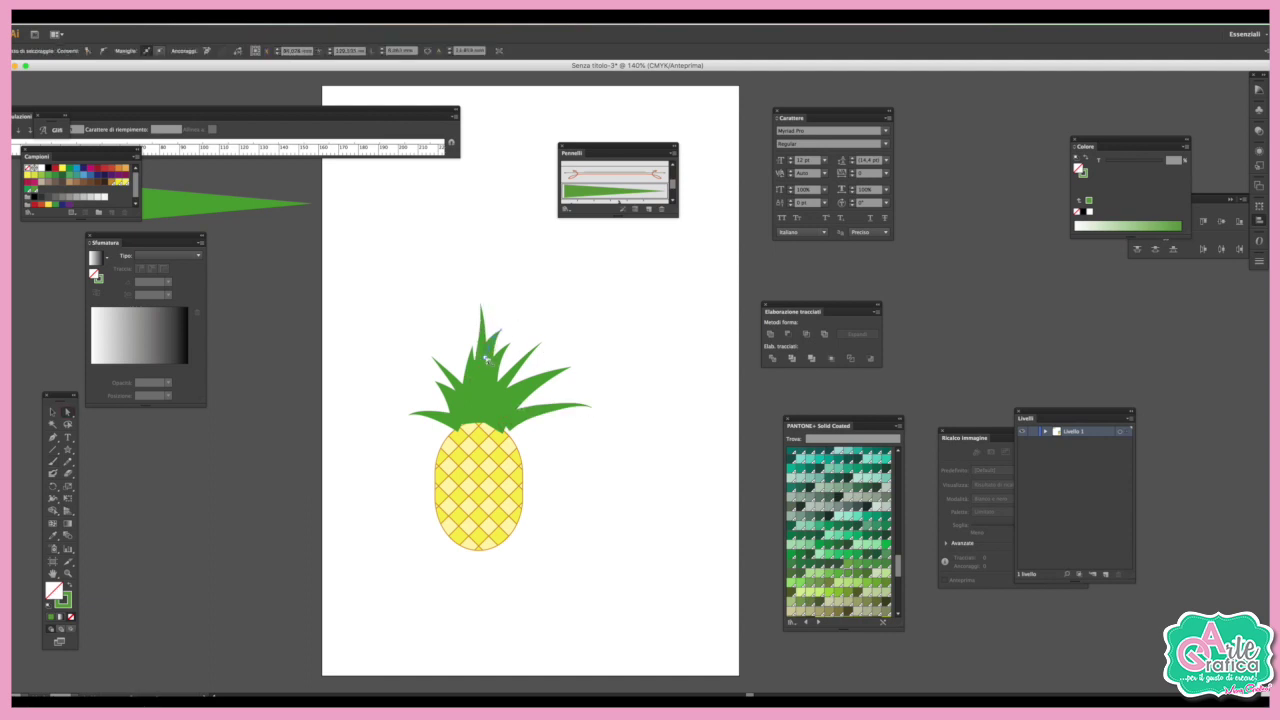
click(635, 319)
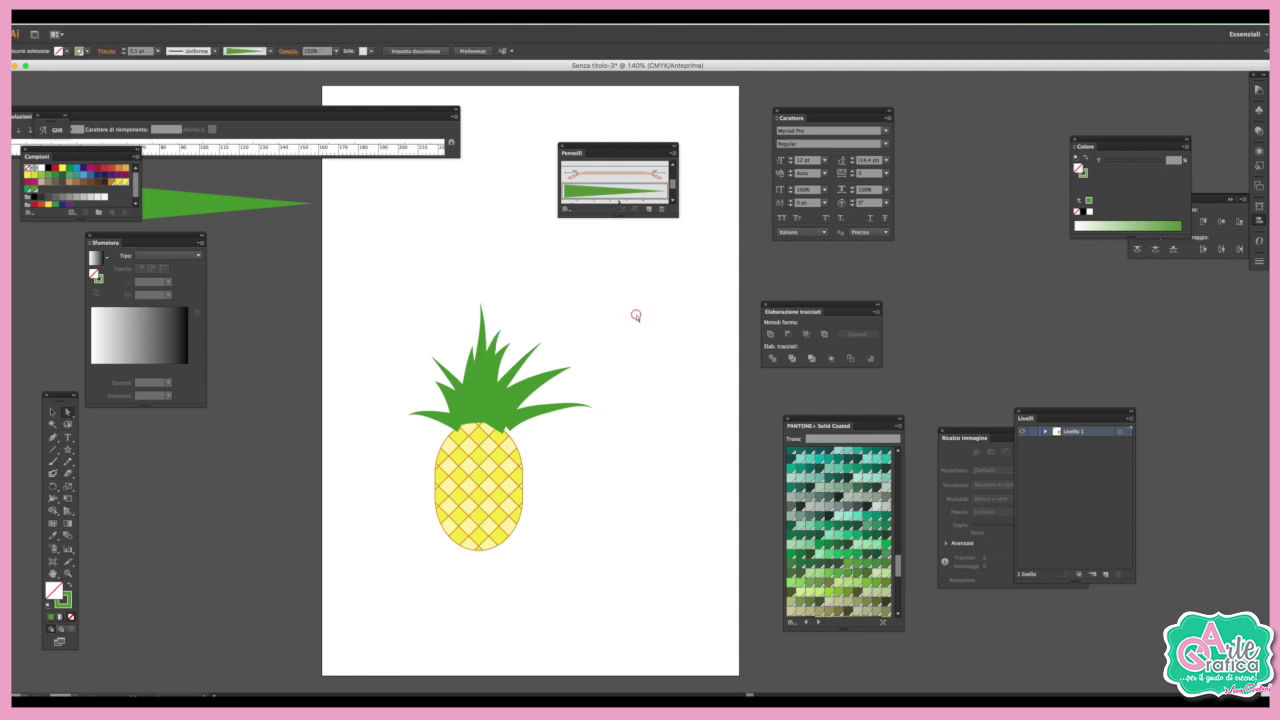
key(a)
drag(389, 308, 578, 415)
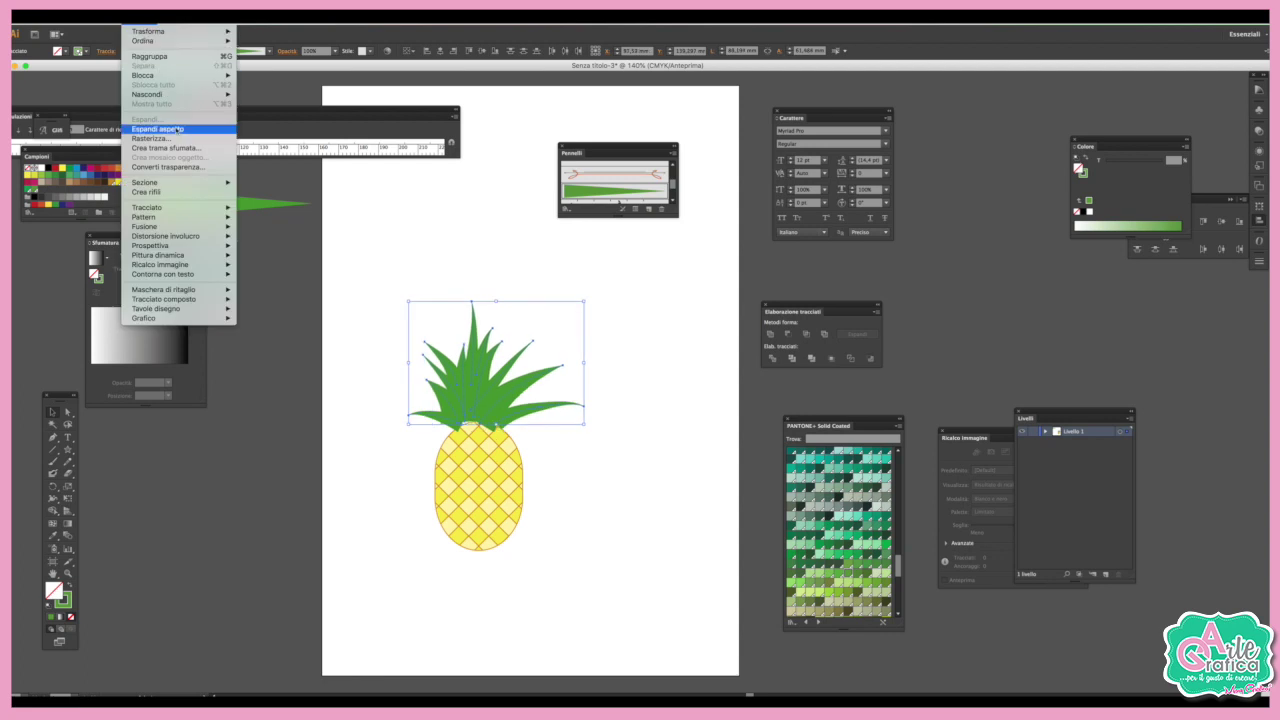
click(175, 129)
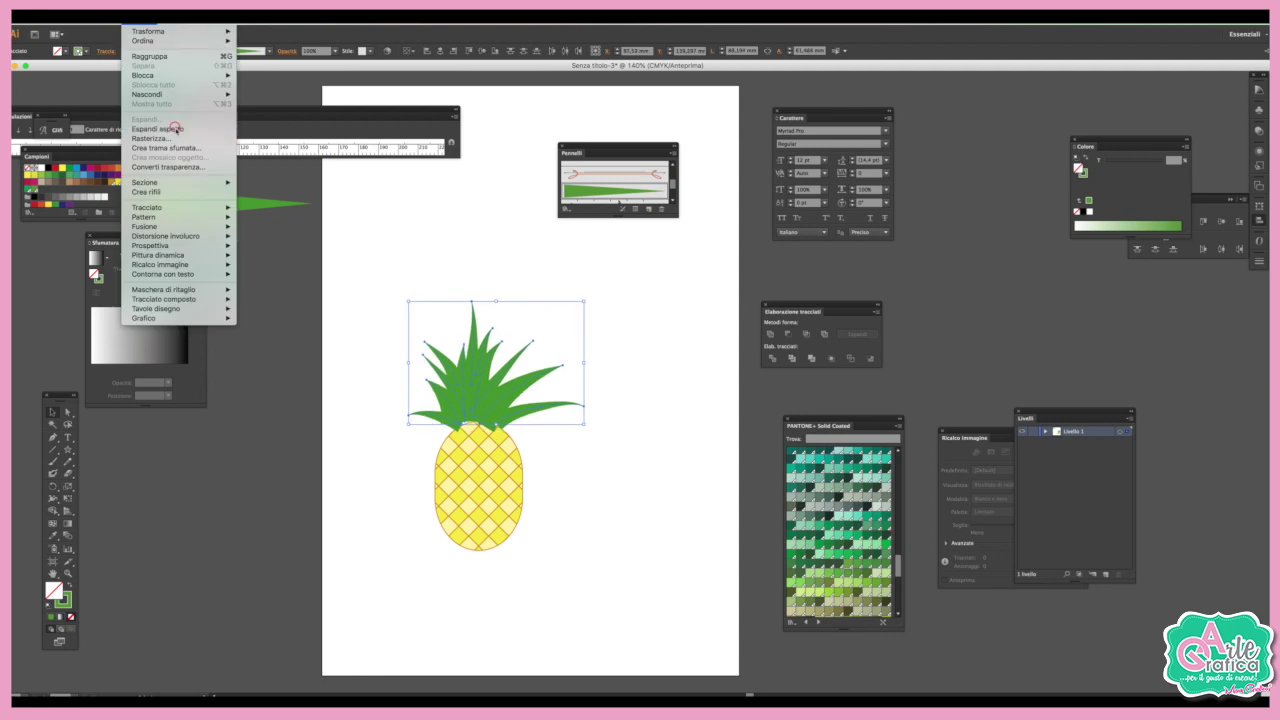
drag(880, 324, 781, 315)
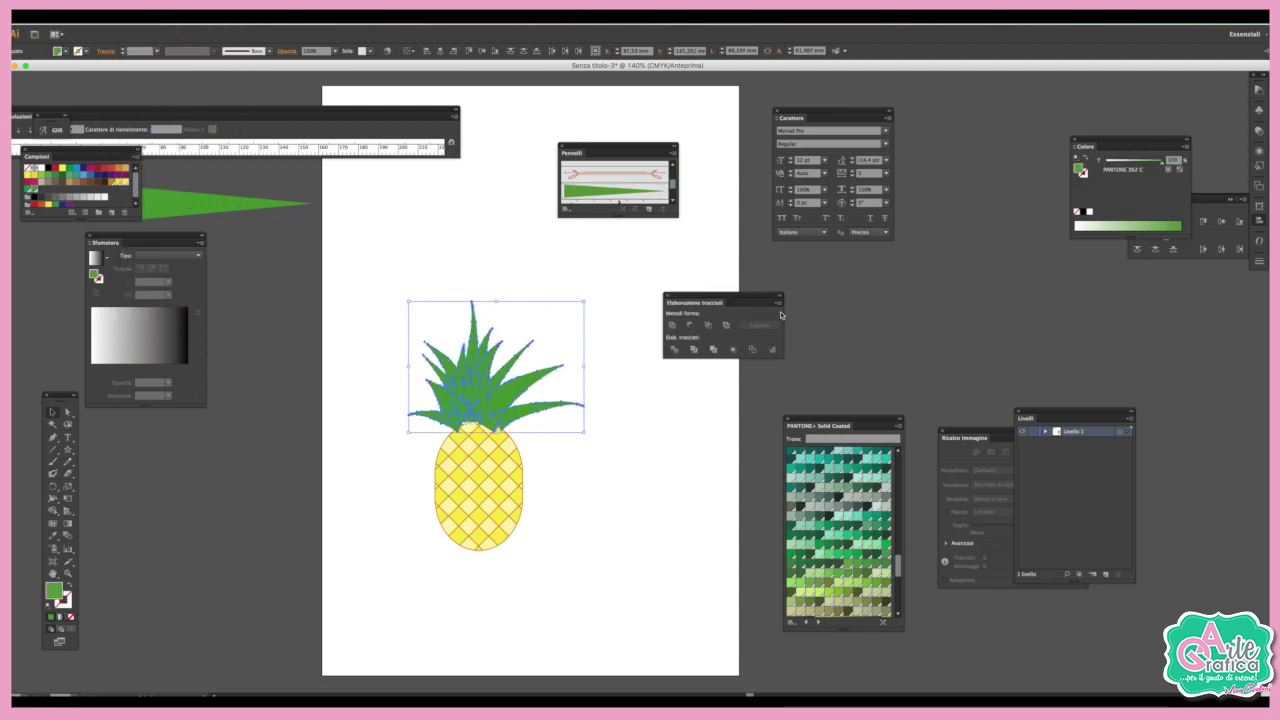
click(672, 326)
Adjust an anchor point on the merged leaves and slightly resize the crown's width.
click(68, 463)
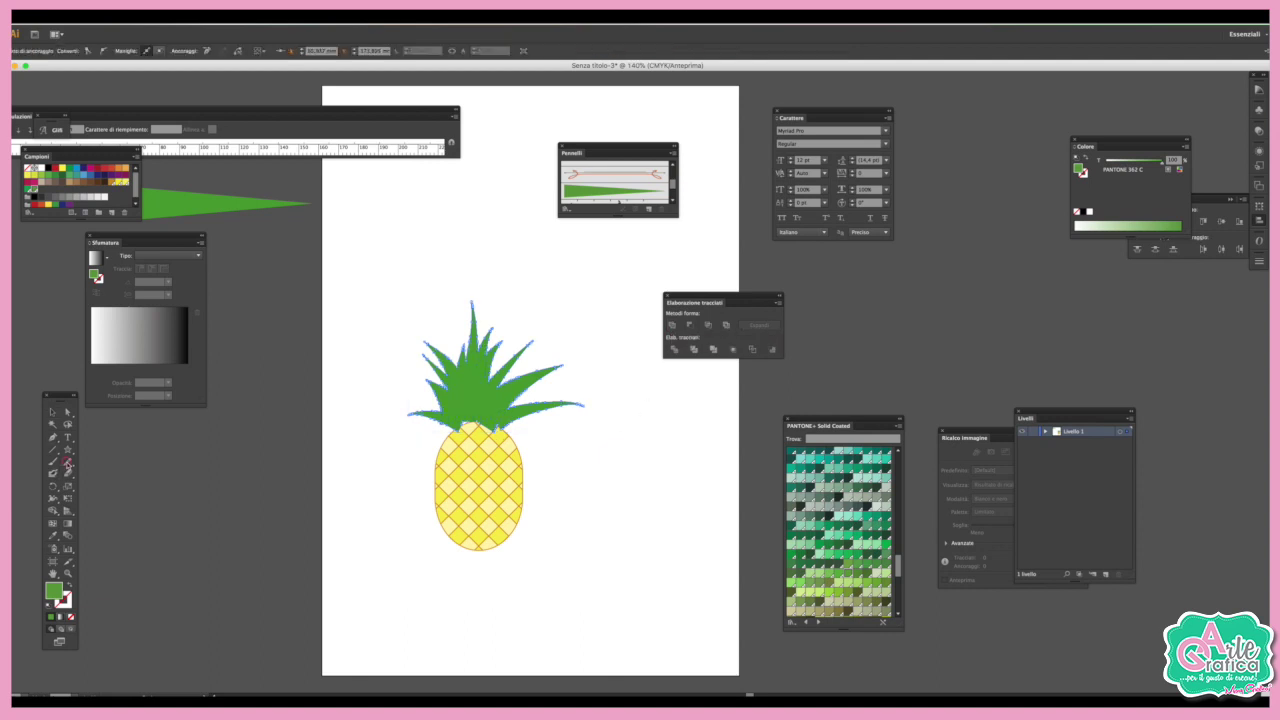
drag(68, 463, 120, 461)
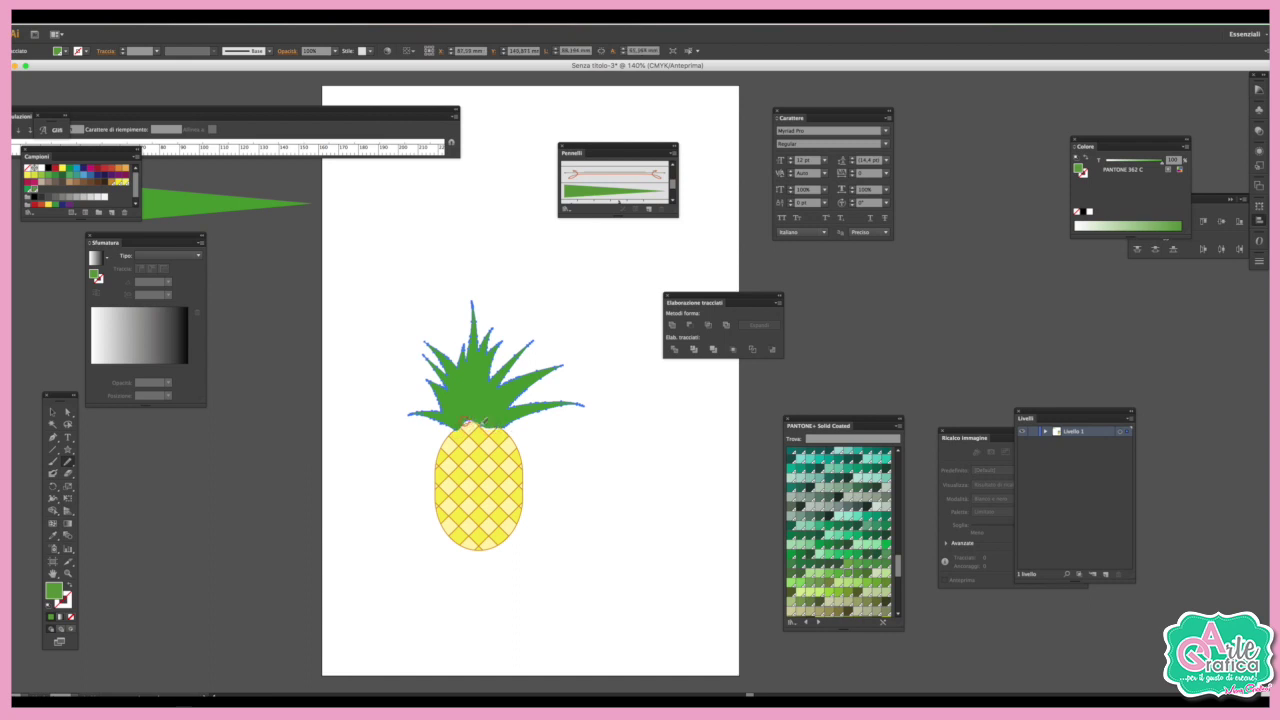
click(52, 437)
click(470, 424)
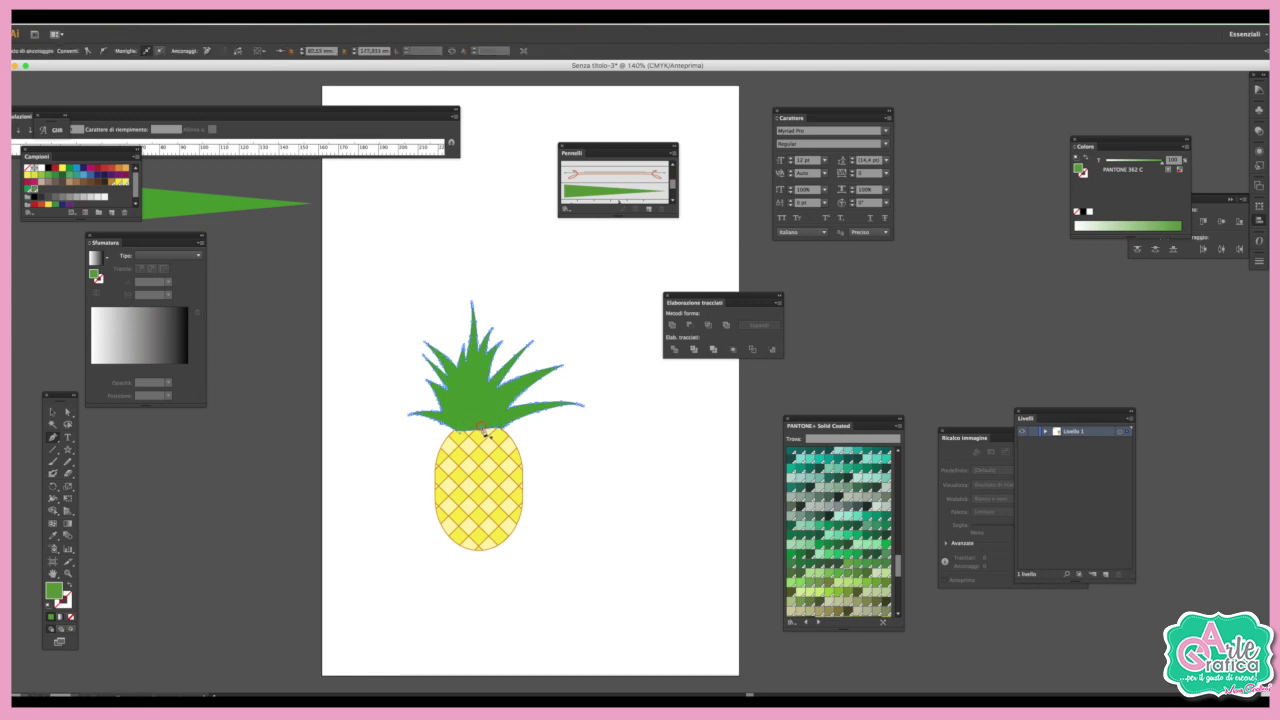
click(52, 411)
click(590, 452)
click(568, 404)
mouse_move(579, 366)
mouse_down()
mouse_move(525, 366)
mouse_move(578, 368)
mouse_up()
click(600, 420)
click(476, 402)
click(609, 418)
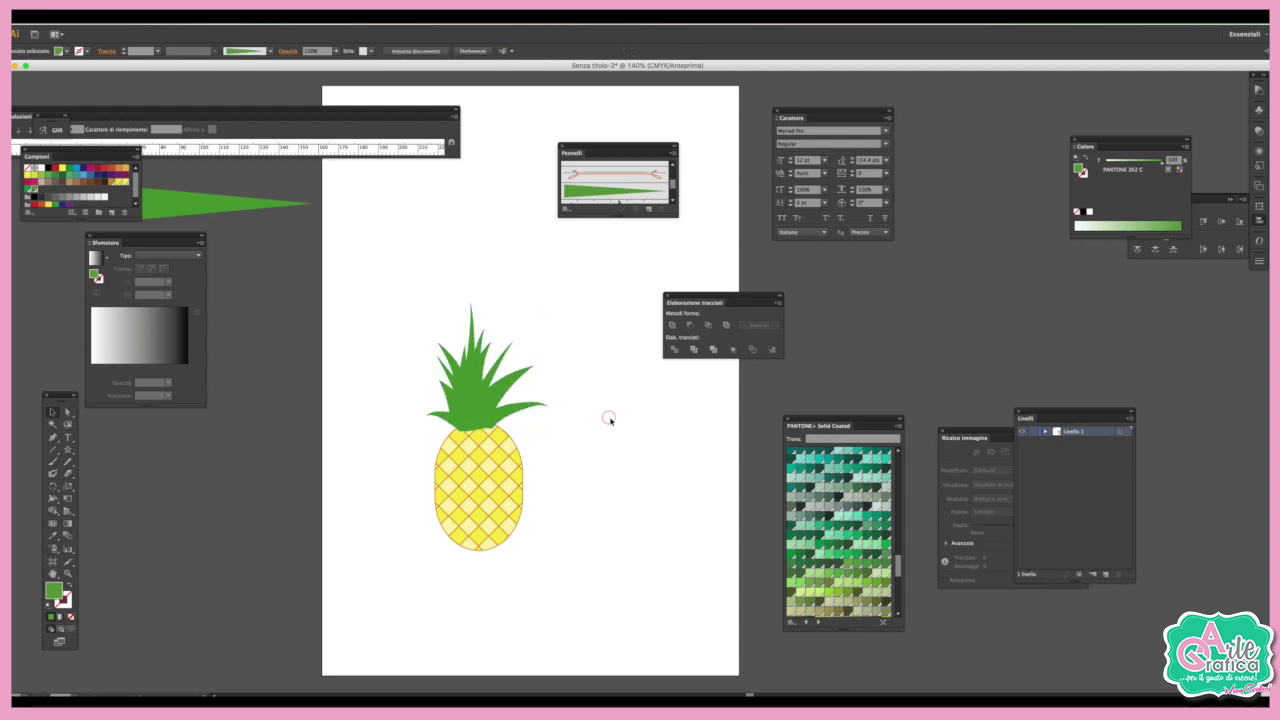
Give the leaf crown a green PANTONE 364 C outline.
click(479, 405)
click(64, 603)
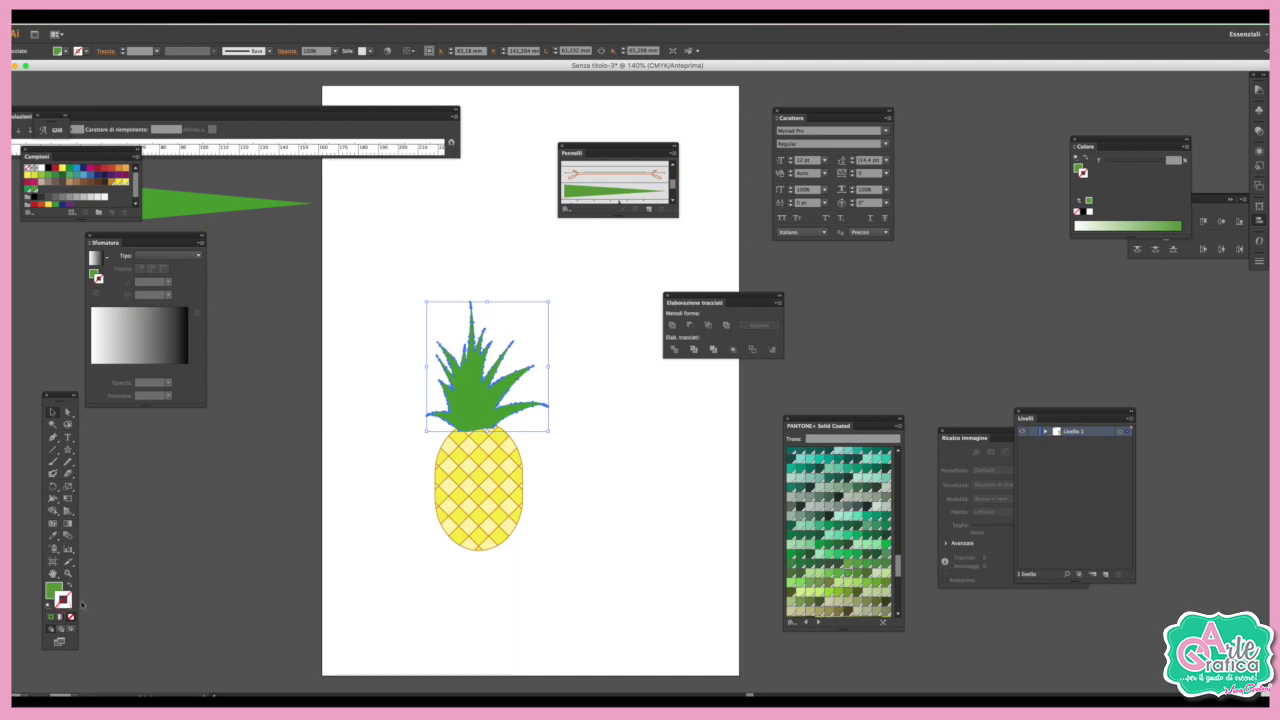
click(865, 576)
click(631, 472)
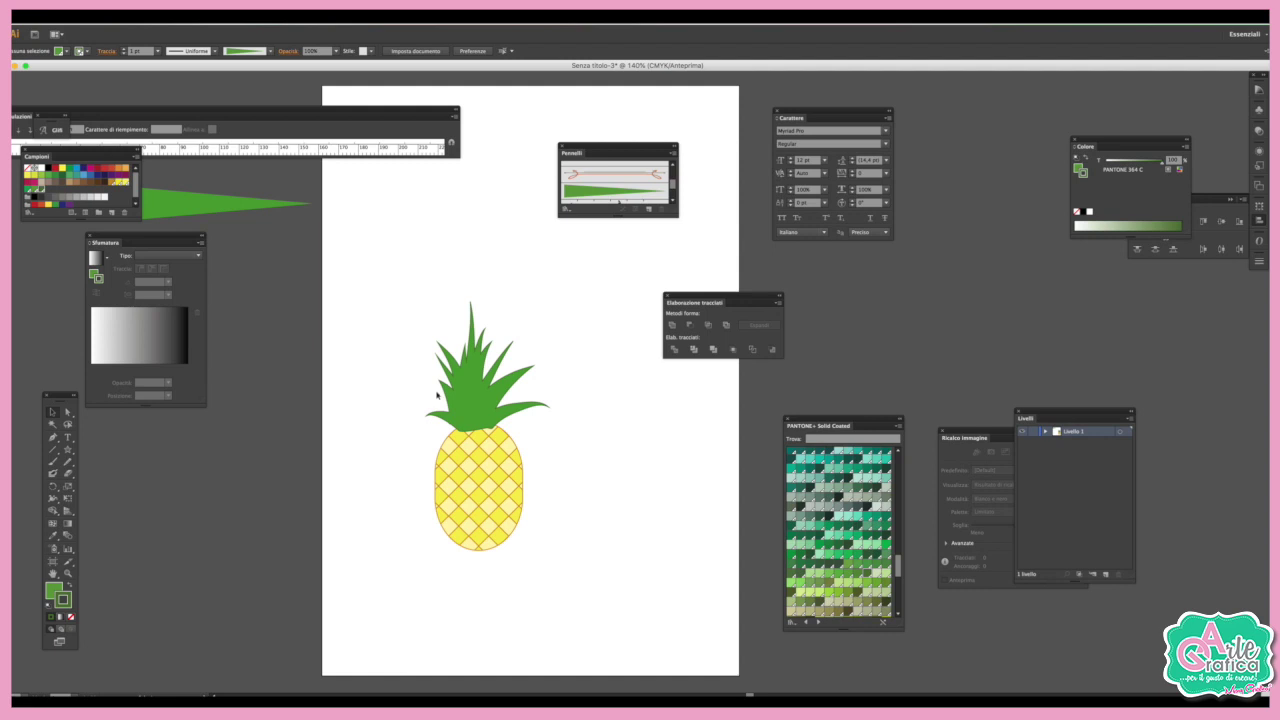
click(478, 399)
click(617, 412)
Reset the brush colours and reapply the green outline to the selected leaves.
click(53, 462)
key(slash)
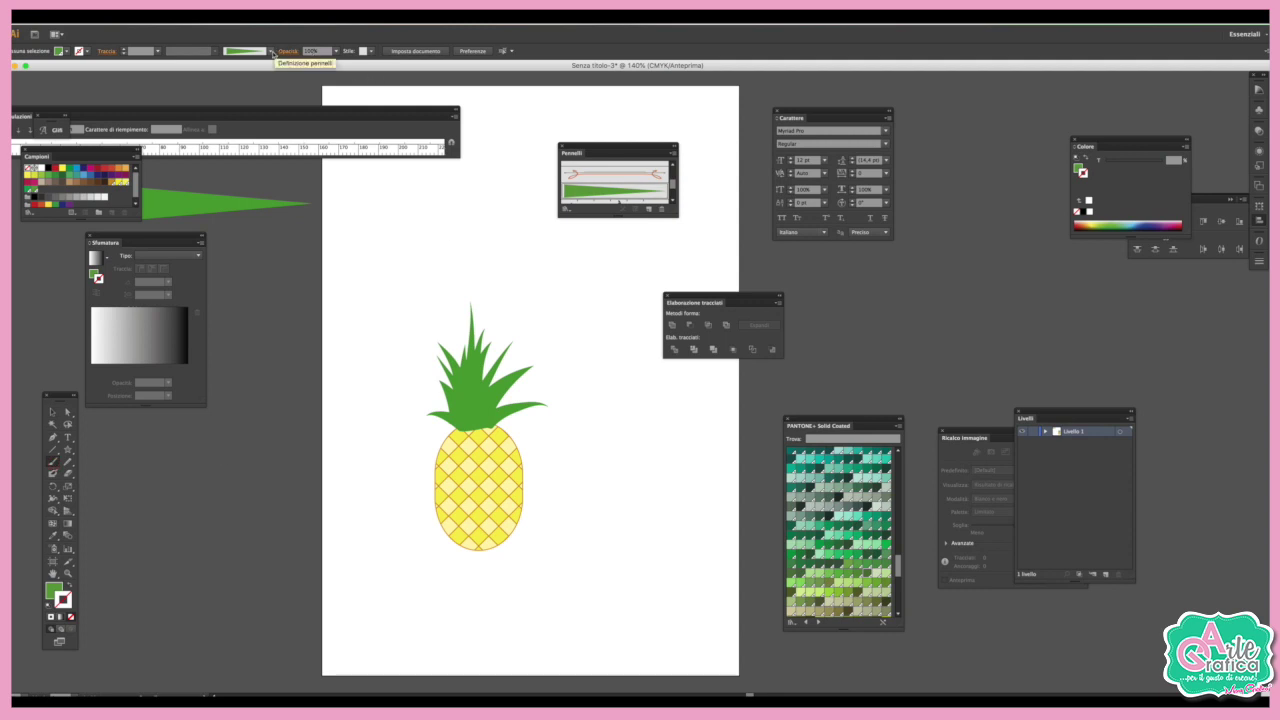
scroll(634, 180, up, 3)
click(634, 170)
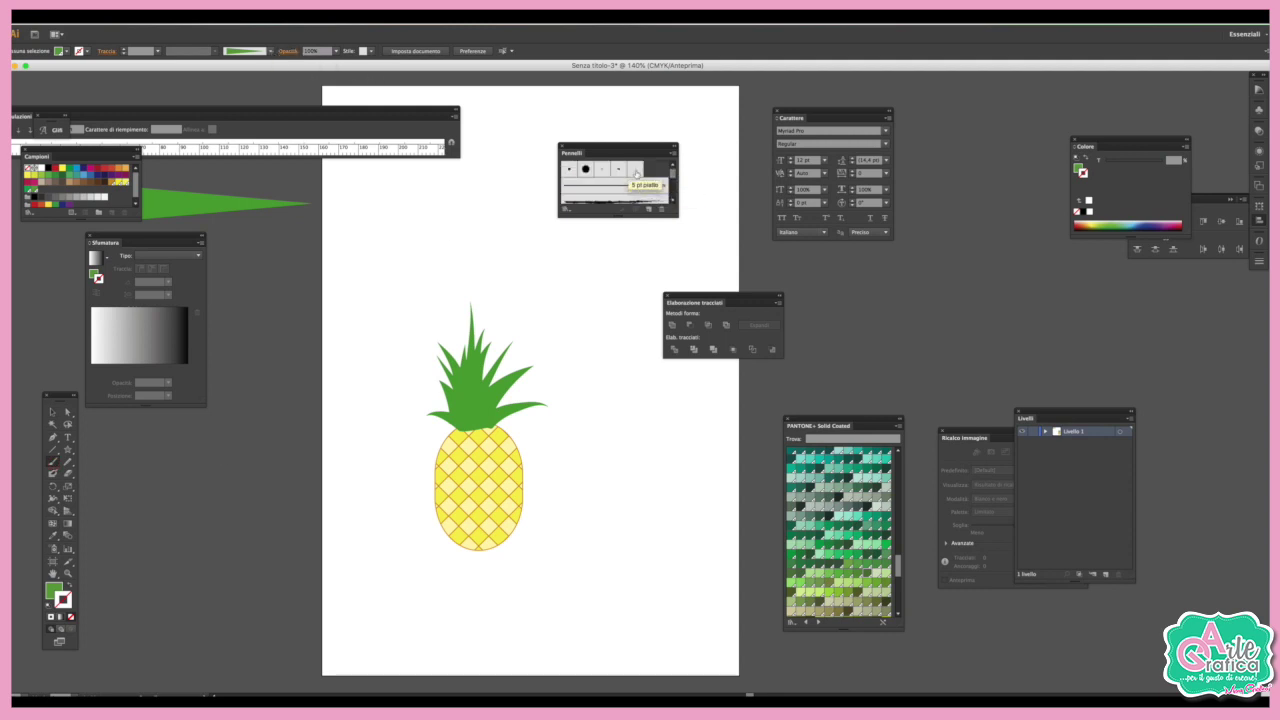
key(shift+x)
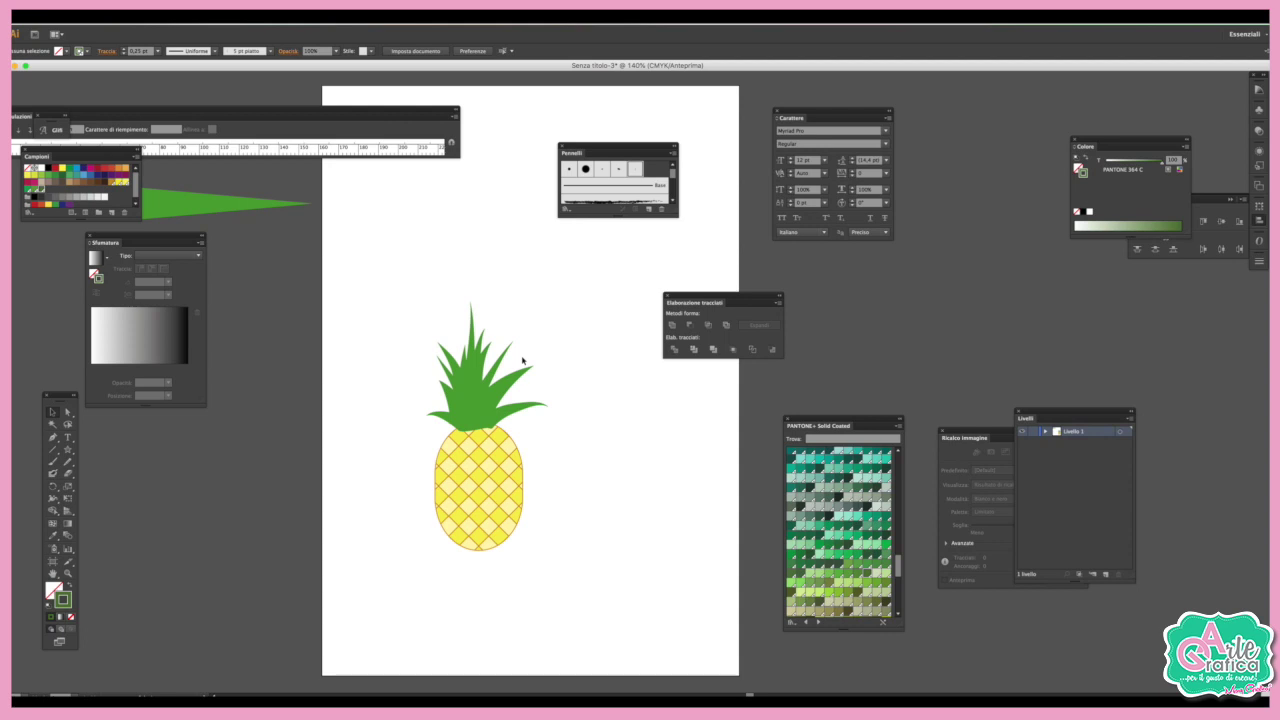
click(503, 387)
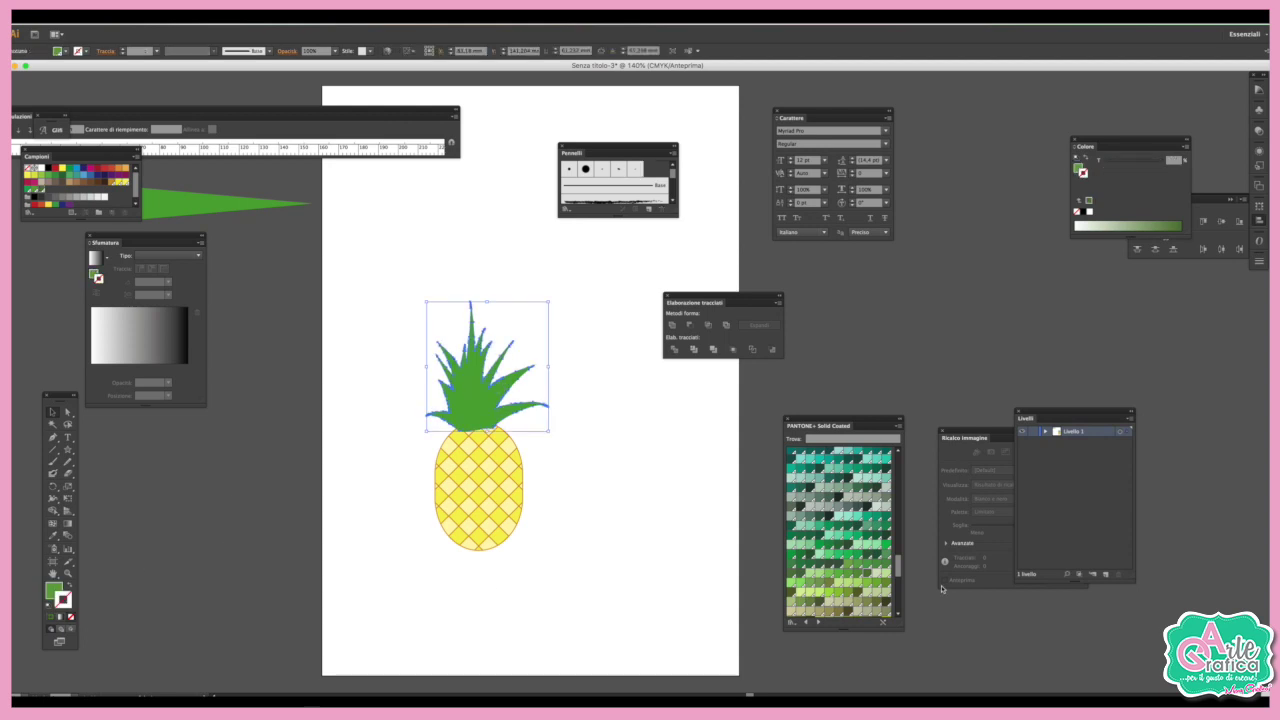
click(816, 540)
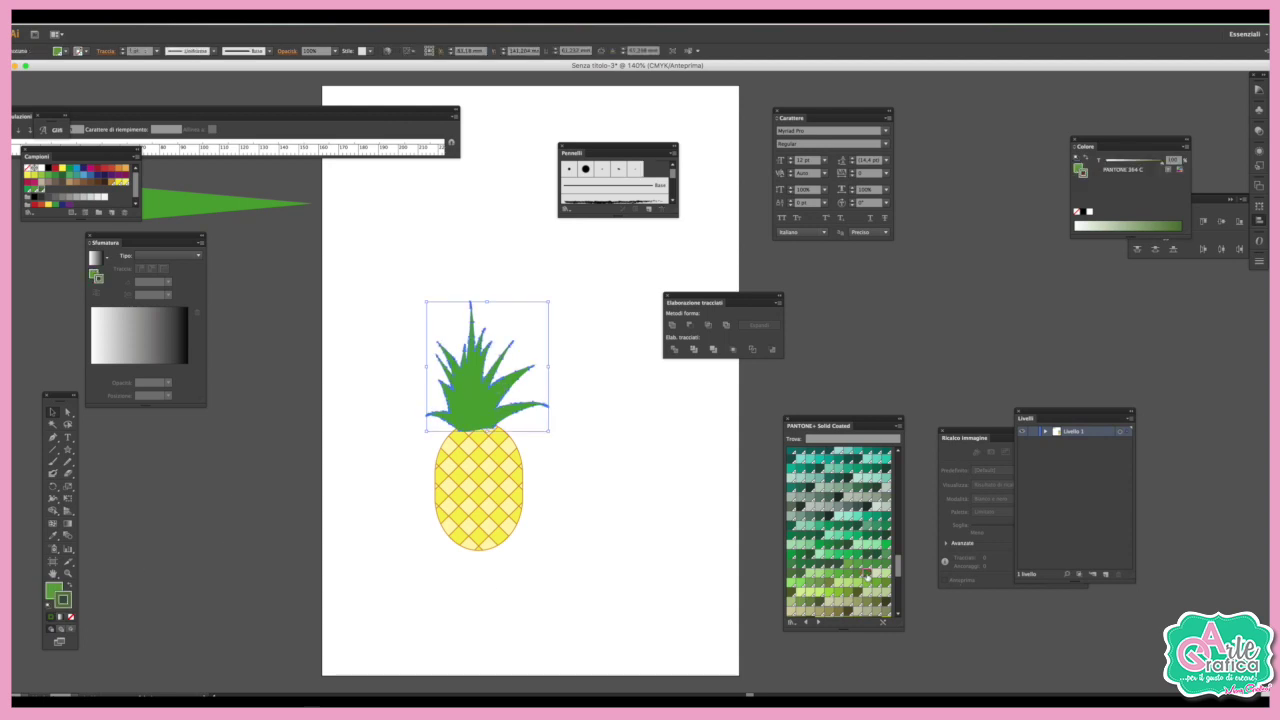
Apply the 3 pt oval brush to the leaves with round caps and corners.
click(246, 50)
click(228, 74)
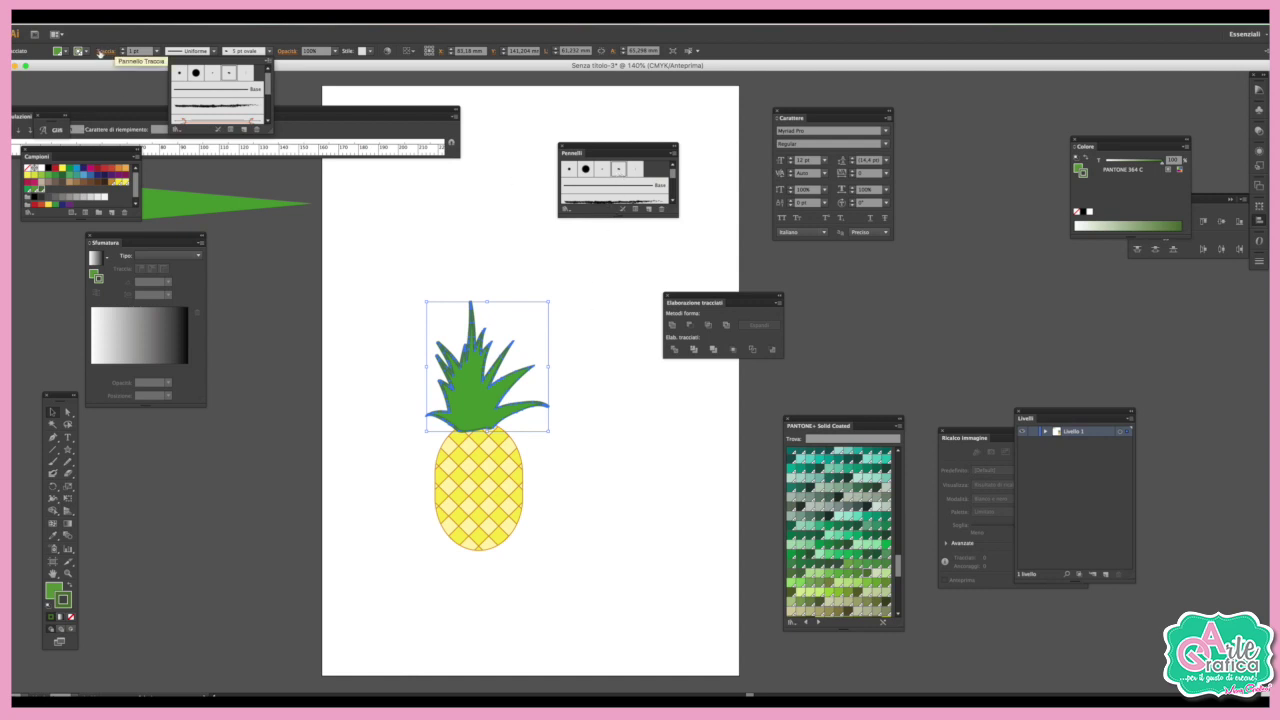
click(109, 53)
click(47, 75)
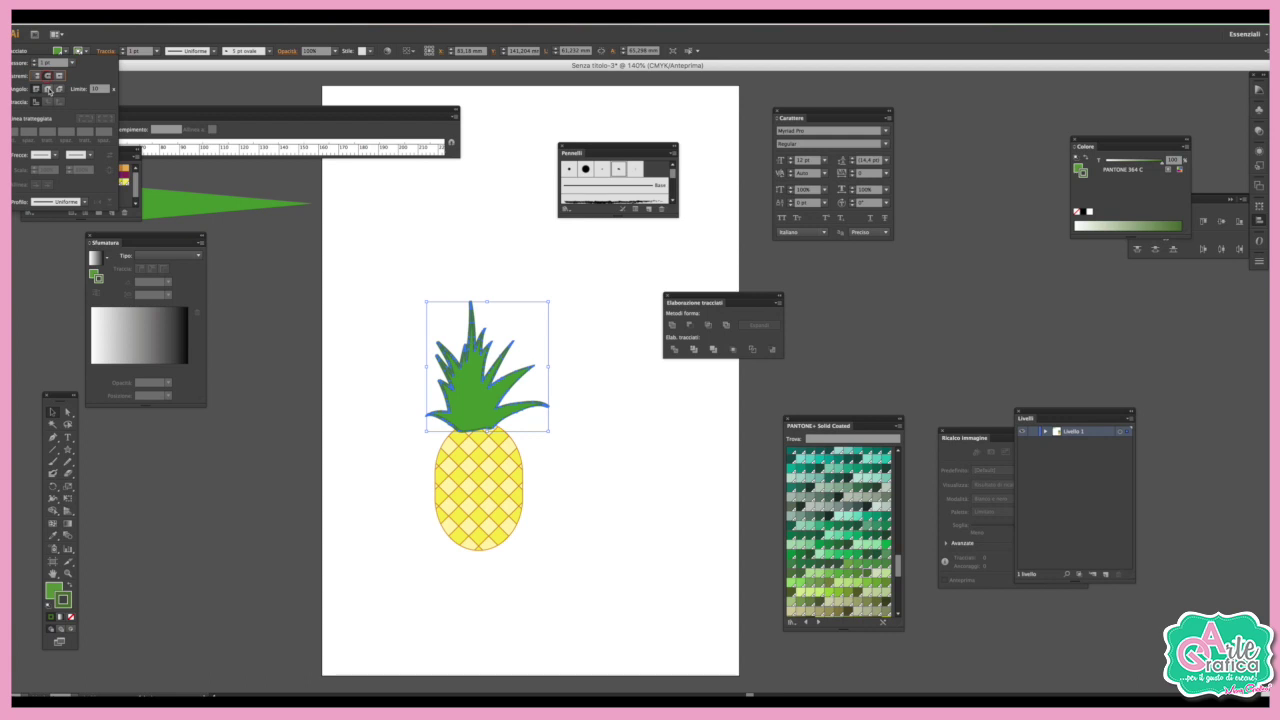
click(528, 276)
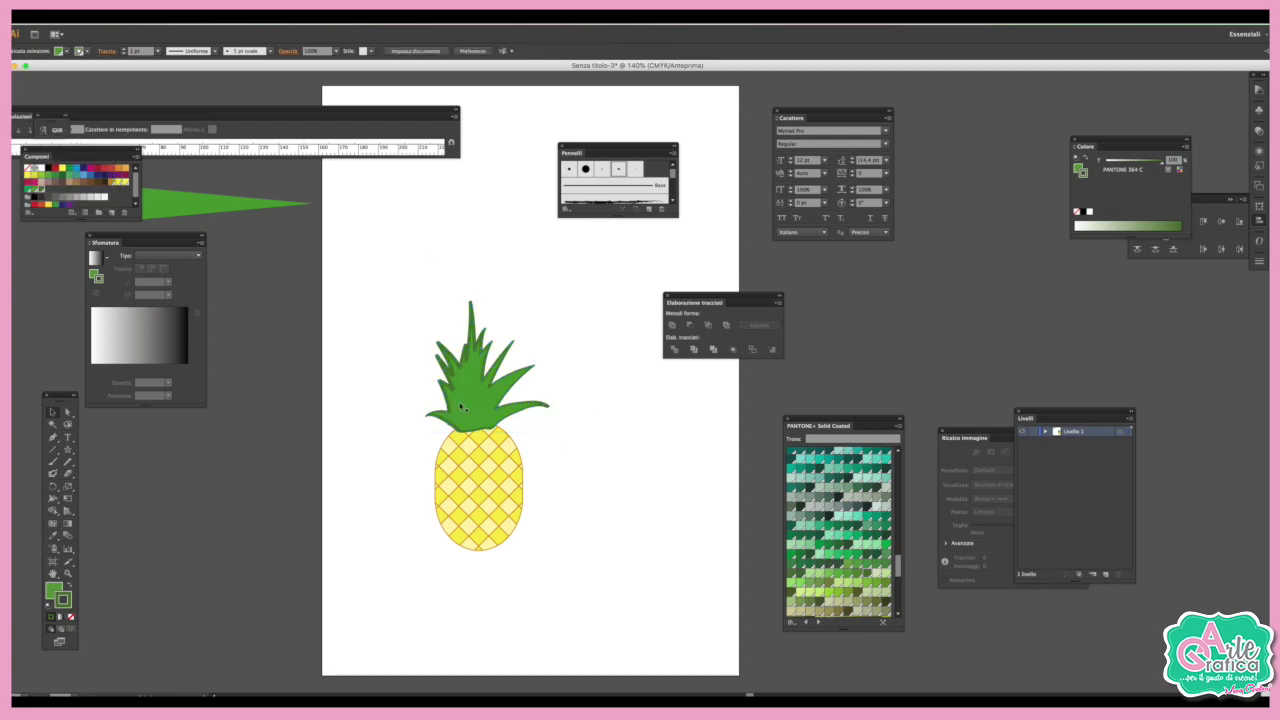
Set the leaf outline to 0.25 pt and move the whole pineapple up and left.
click(462, 406)
click(157, 51)
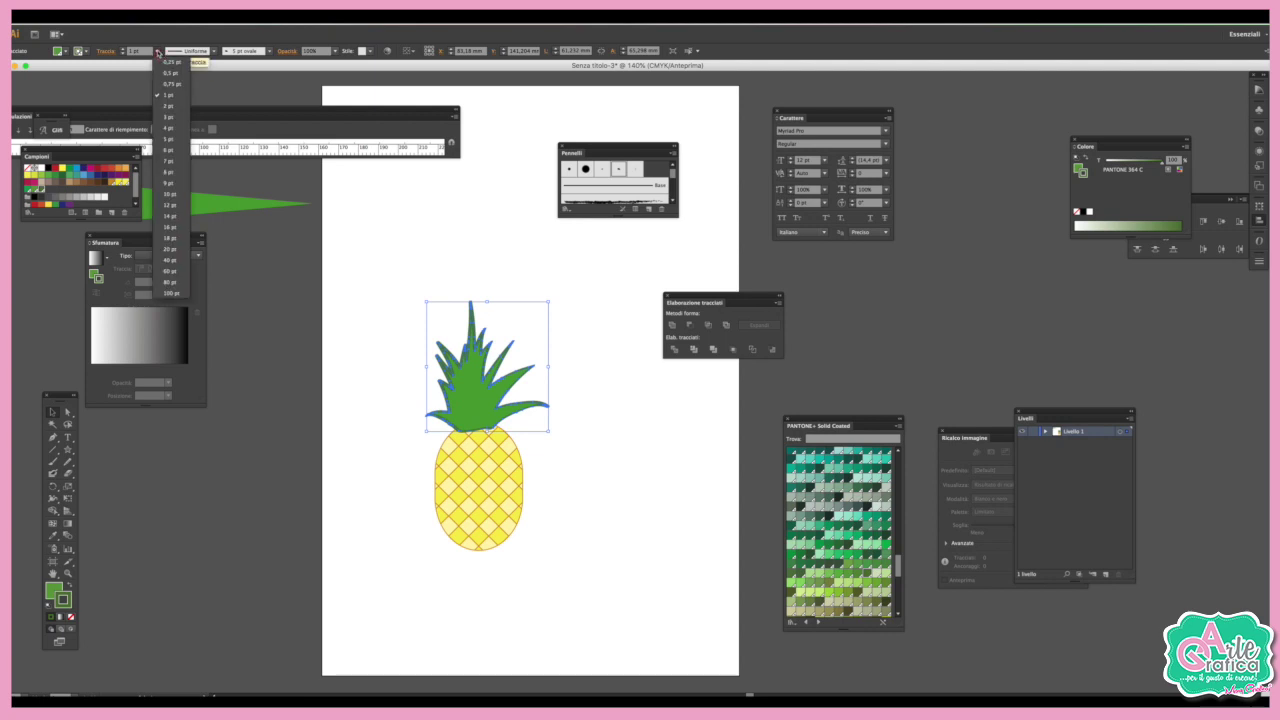
click(170, 63)
click(640, 368)
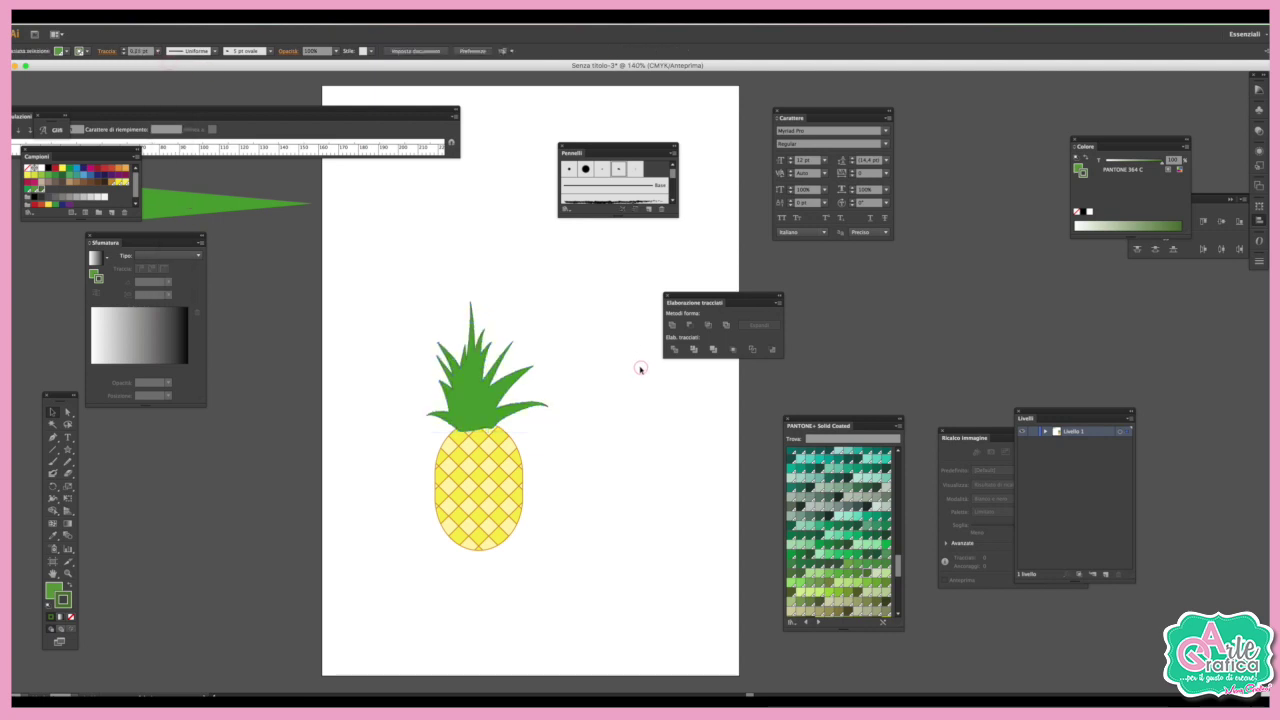
click(428, 419)
drag(428, 419, 376, 397)
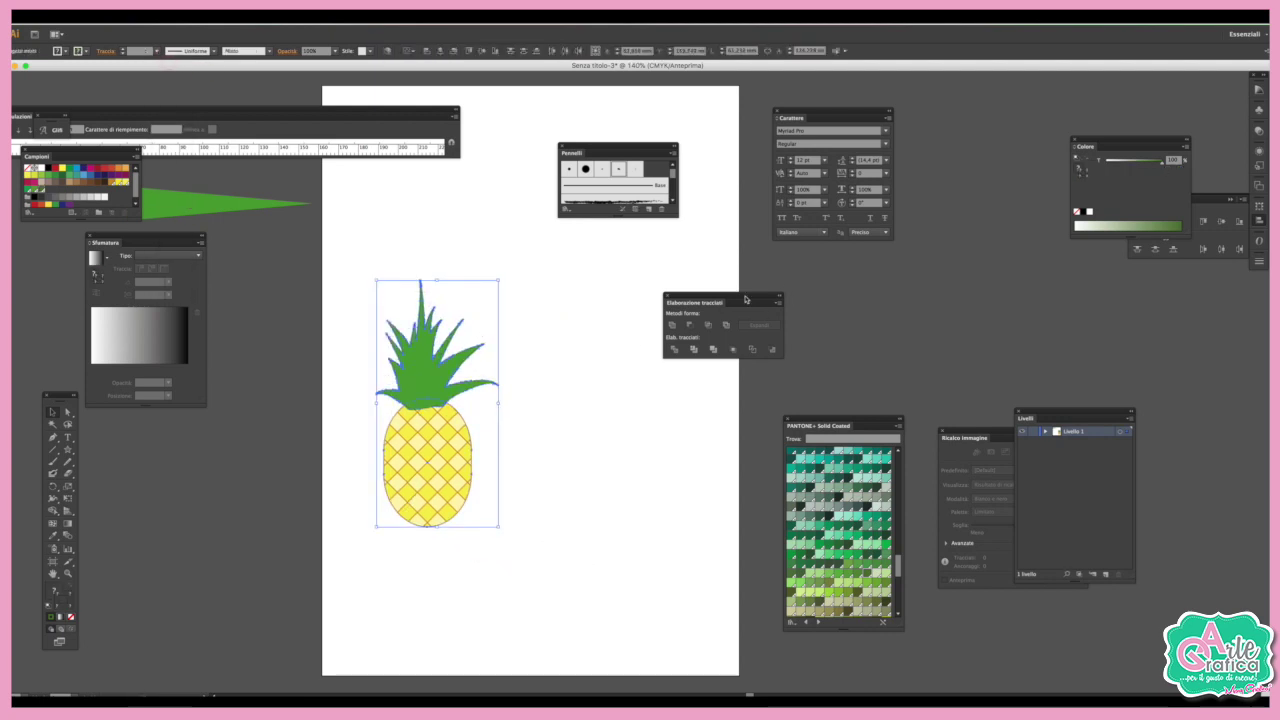
Draw a large circle to the right of the pineapple.
drag(773, 298, 890, 295)
drag(428, 386, 409, 321)
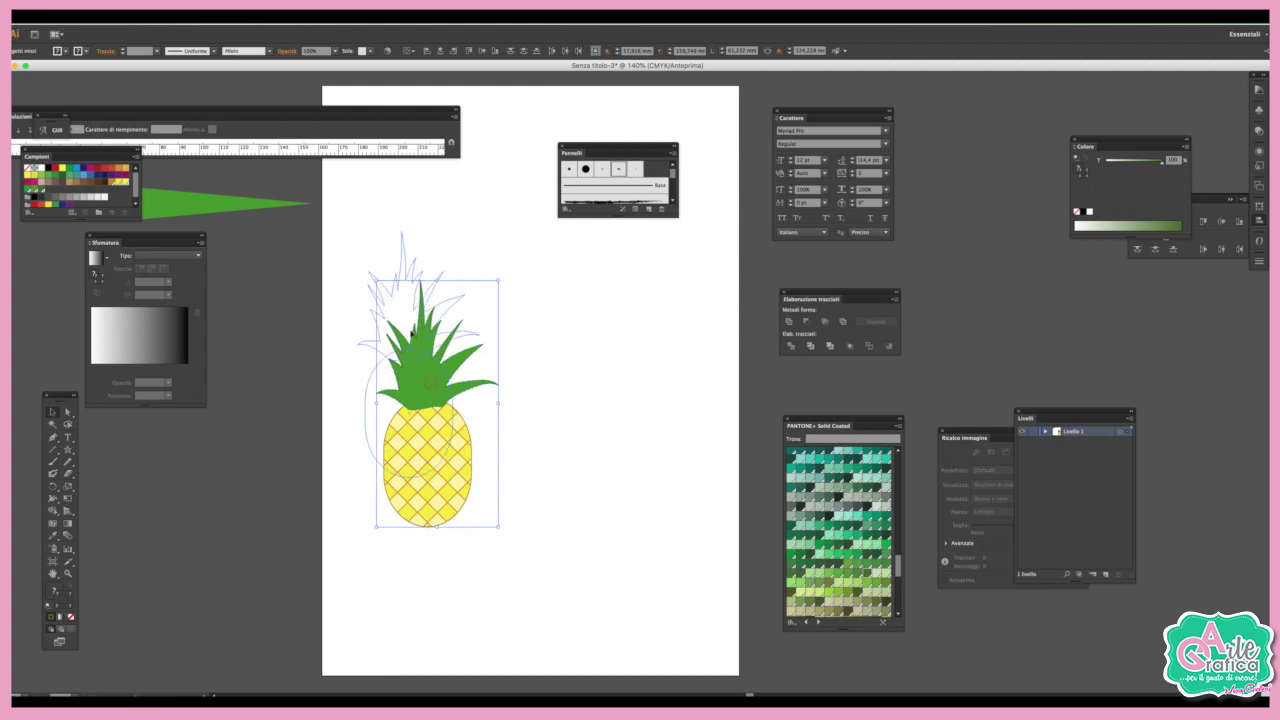
click(68, 449)
click(104, 474)
drag(541, 363, 731, 551)
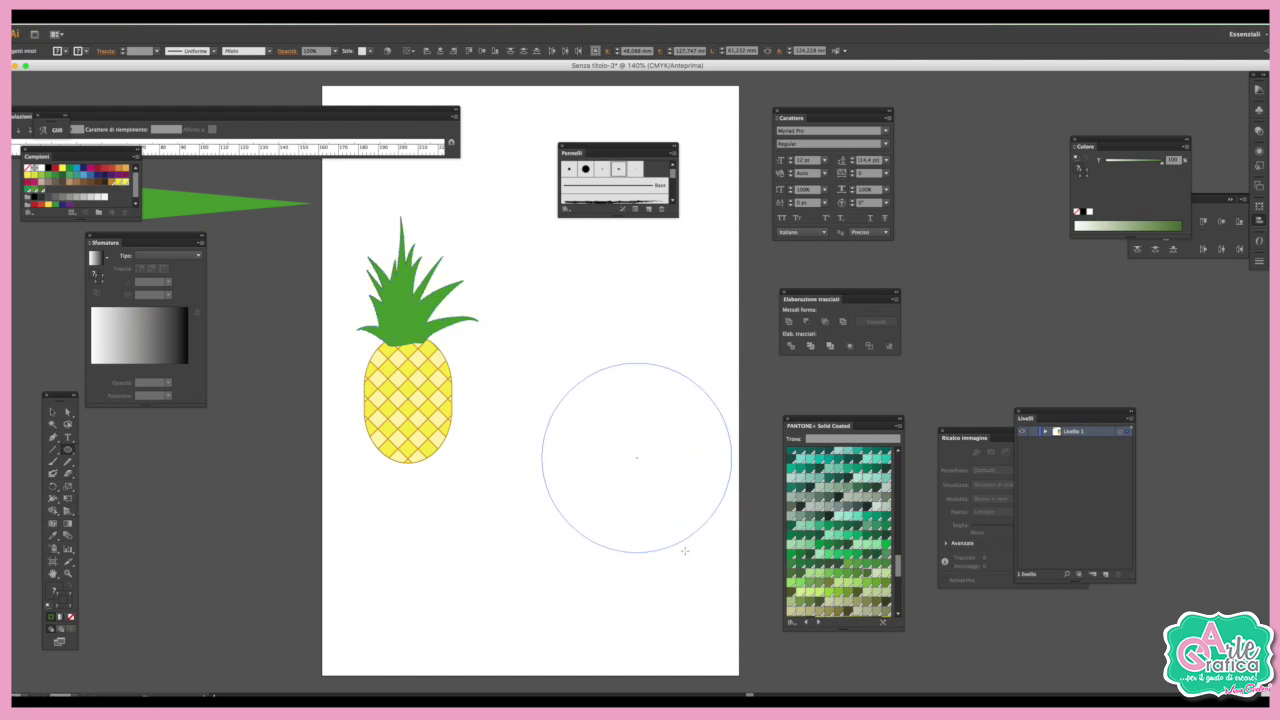
key(v)
drag(651, 443, 616, 461)
Fill the circle with PANTONE 150 C at 63% tint and remove its outline.
scroll(861, 493, up, 3)
scroll(861, 493, up, 5)
scroll(861, 493, up, 5)
click(840, 494)
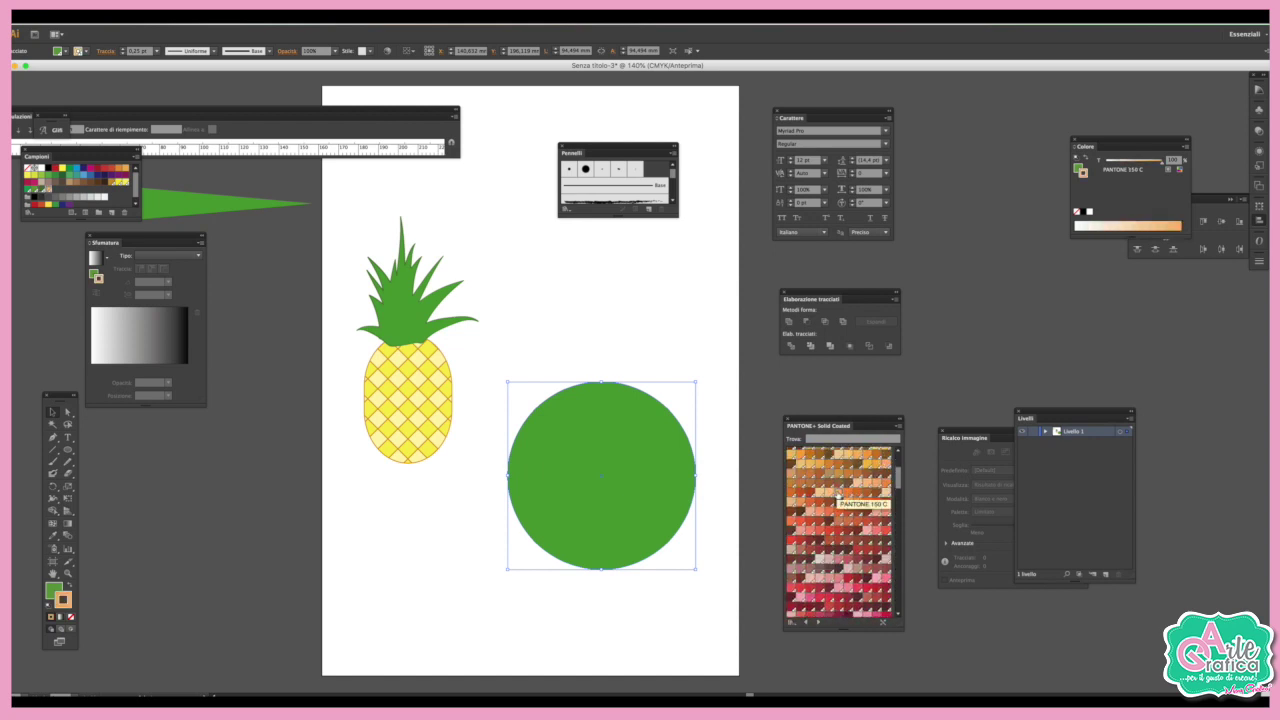
click(70, 588)
click(71, 616)
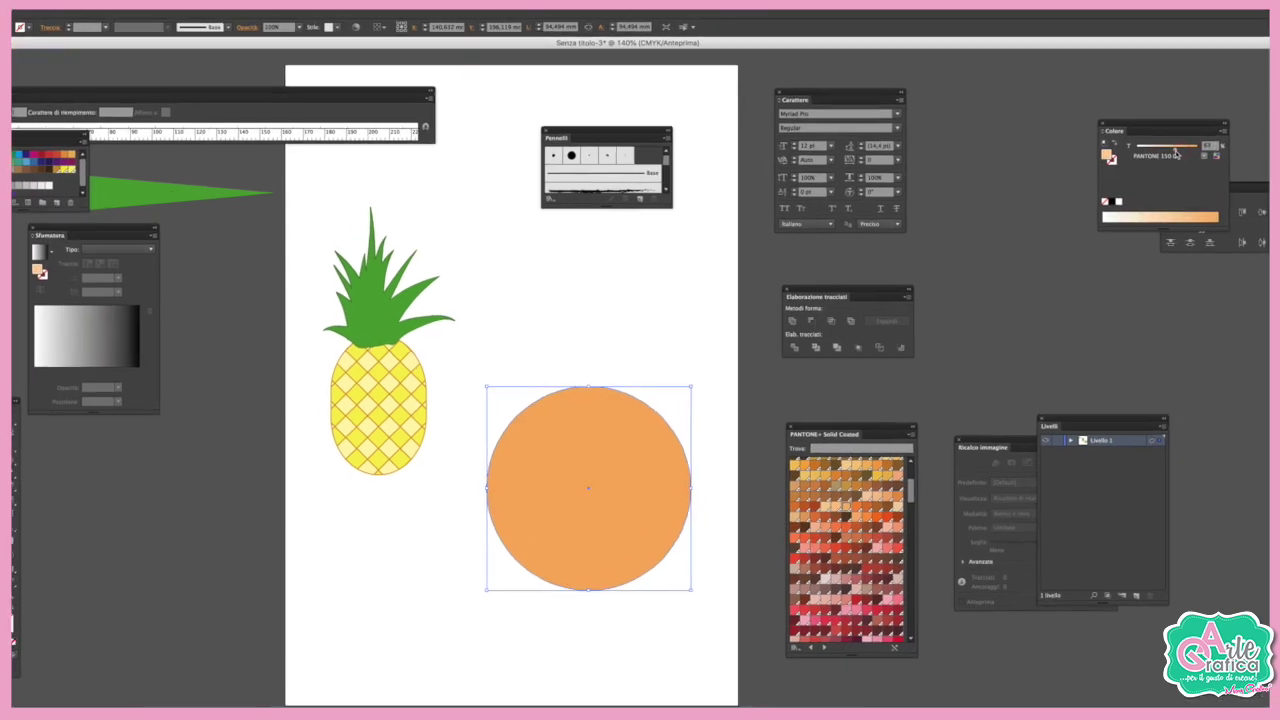
drag(1149, 168, 1140, 166)
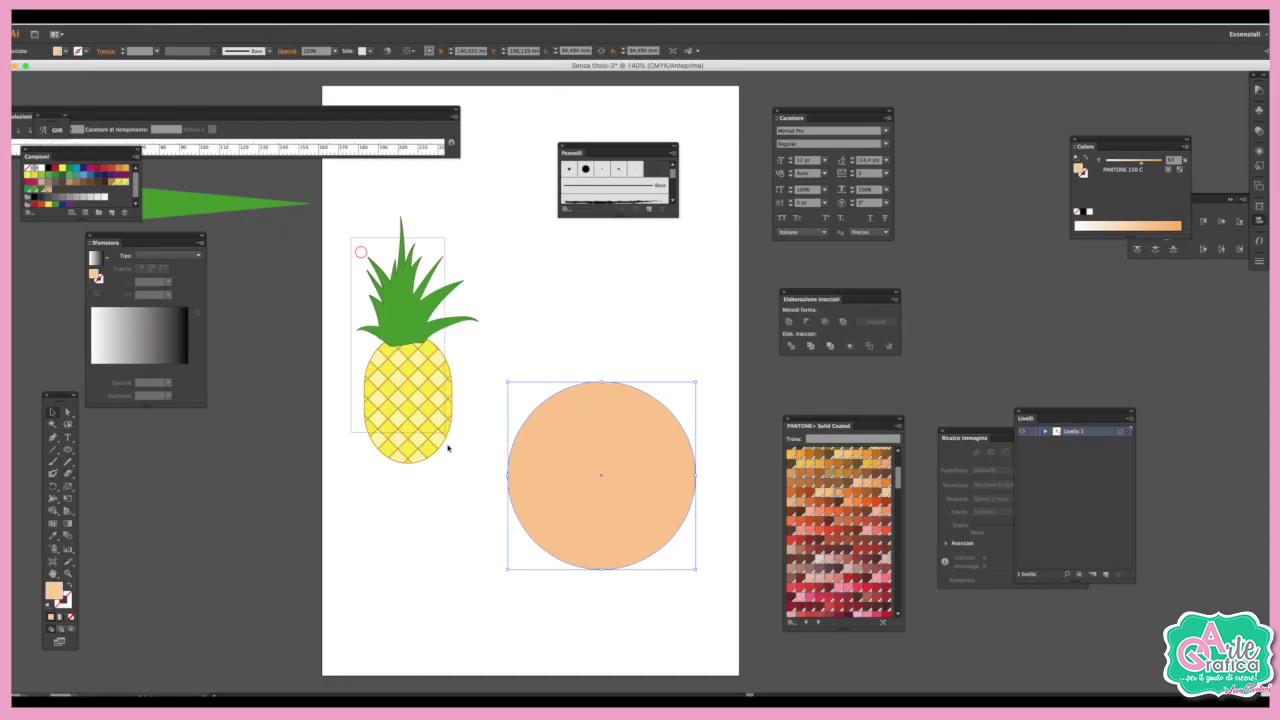
drag(350, 240, 448, 472)
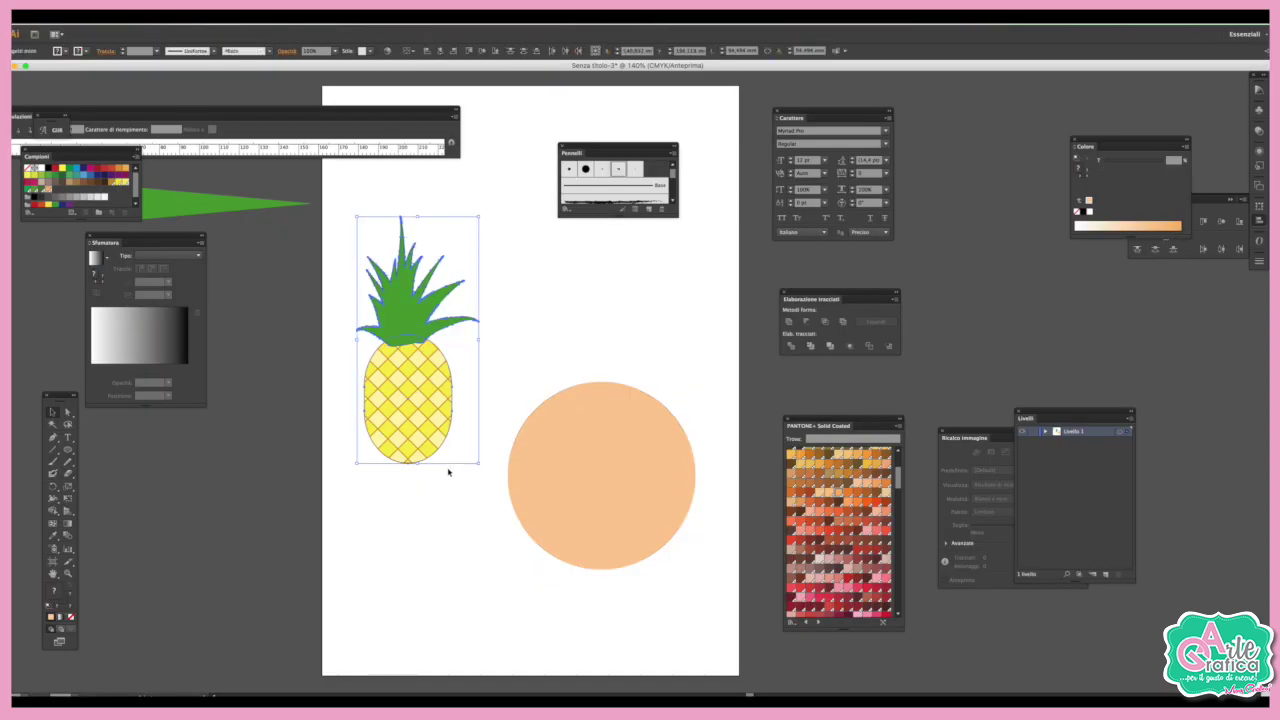
Group the pineapple, copy it onto the peach circle, bring it to front, and scale it down.
drag(404, 310, 378, 388)
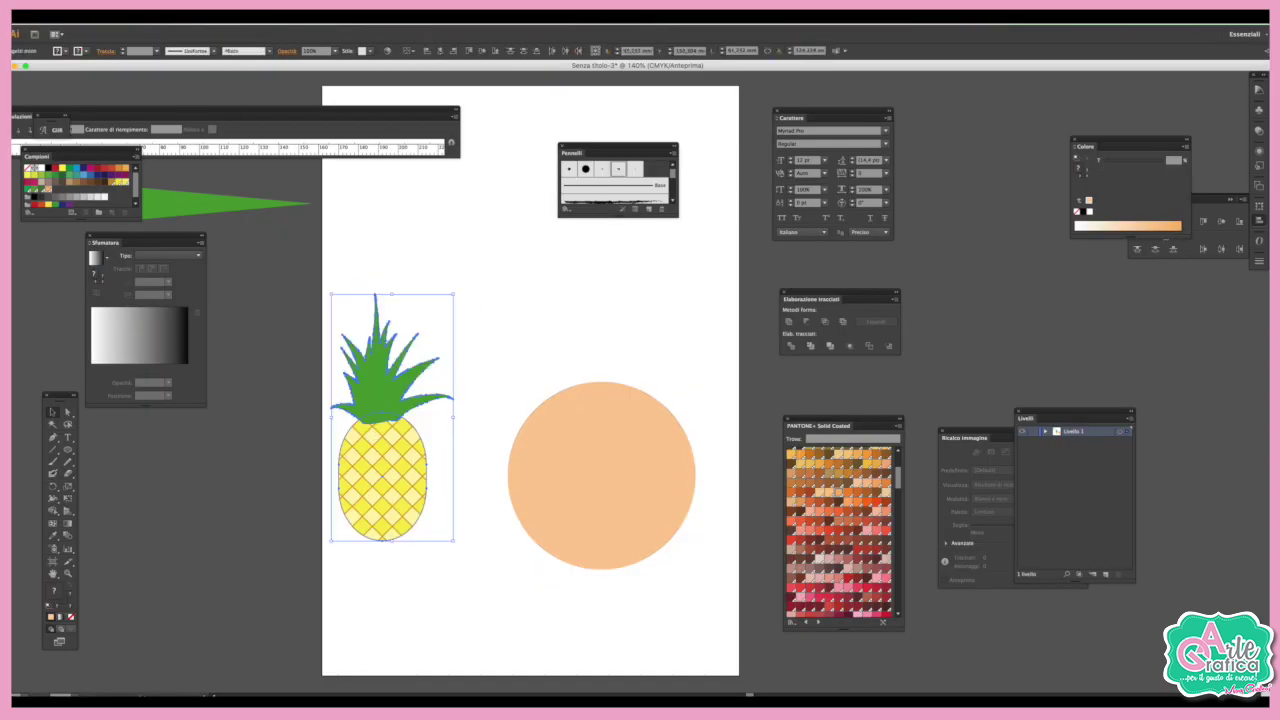
click(141, 17)
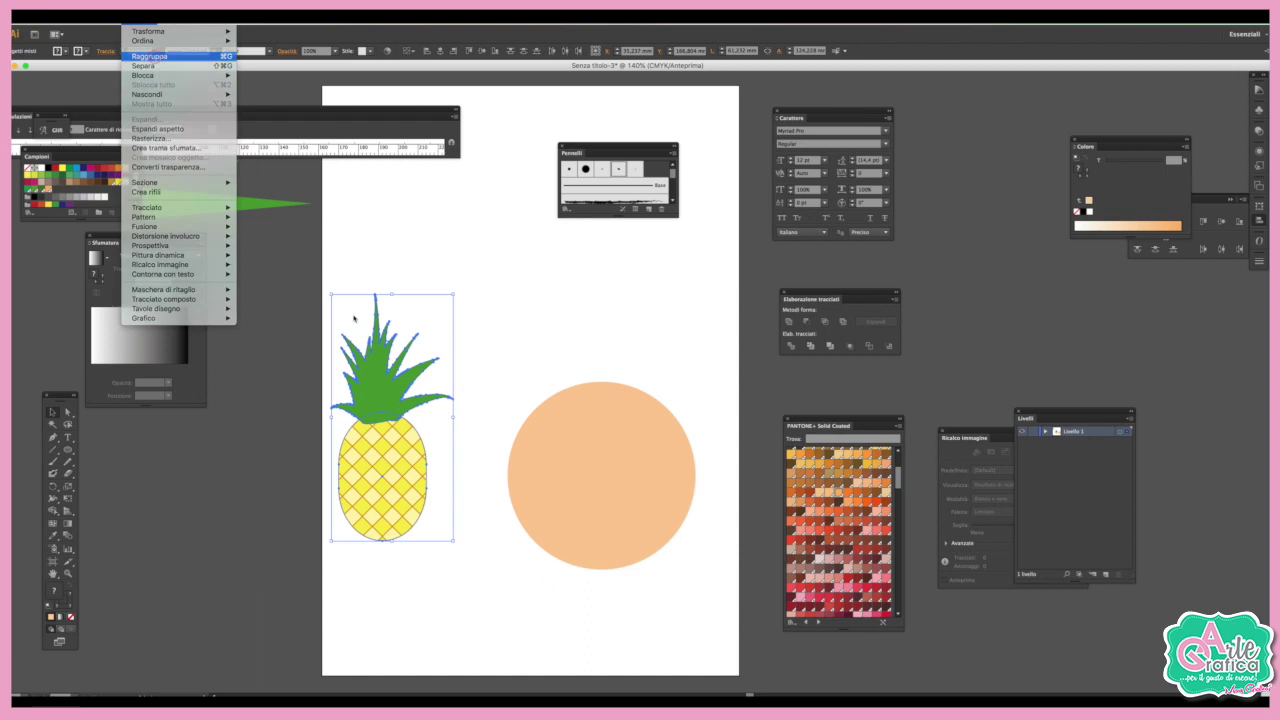
drag(375, 378, 590, 405)
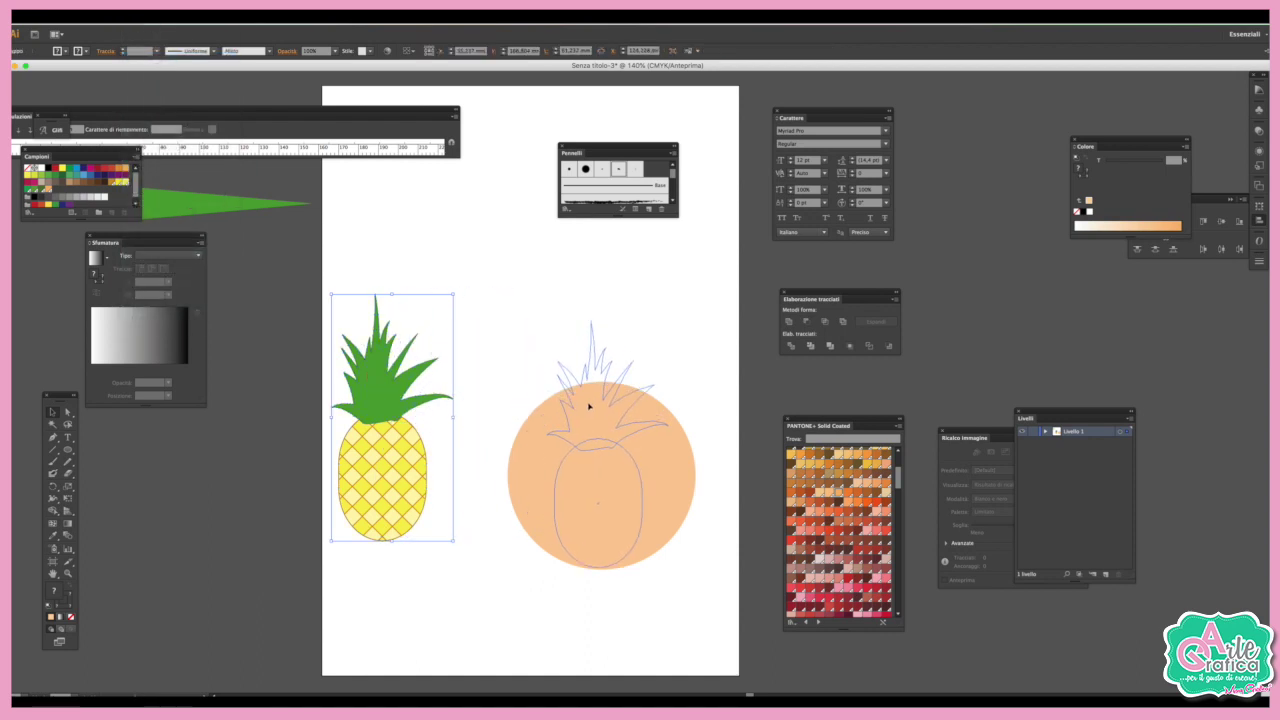
drag(590, 405, 592, 404)
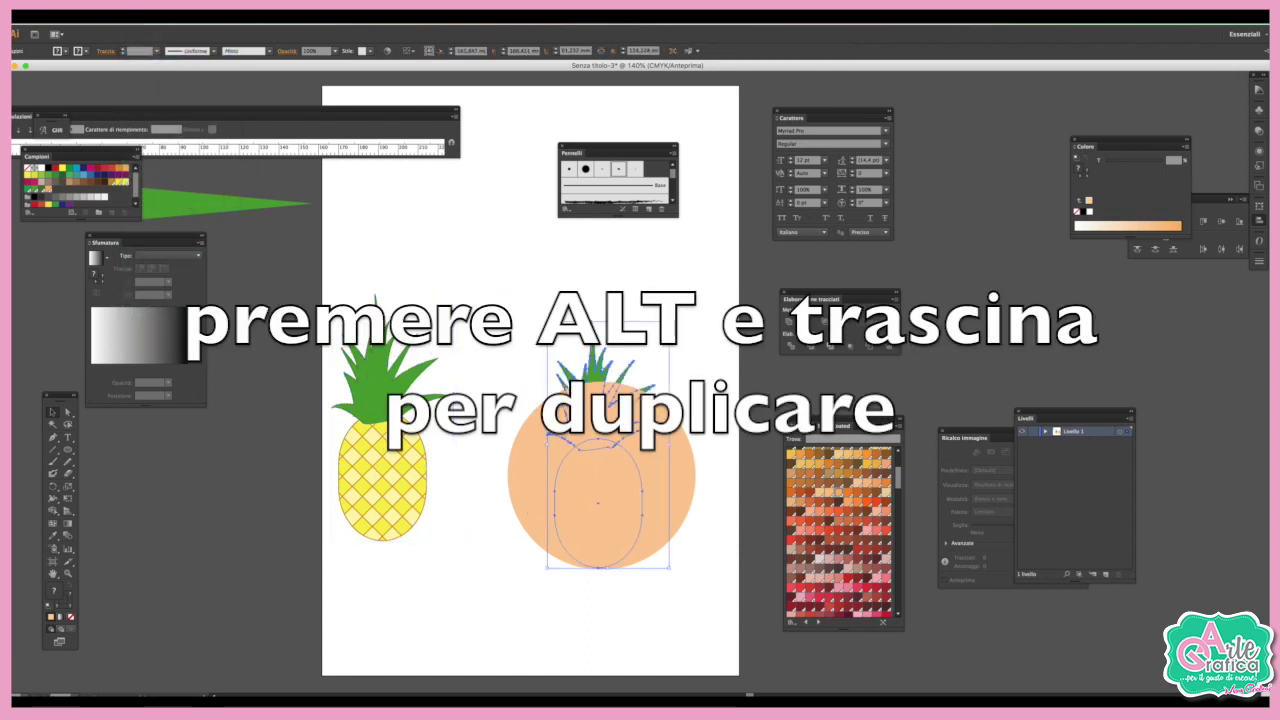
right_click(600, 354)
mouse_move(650, 435)
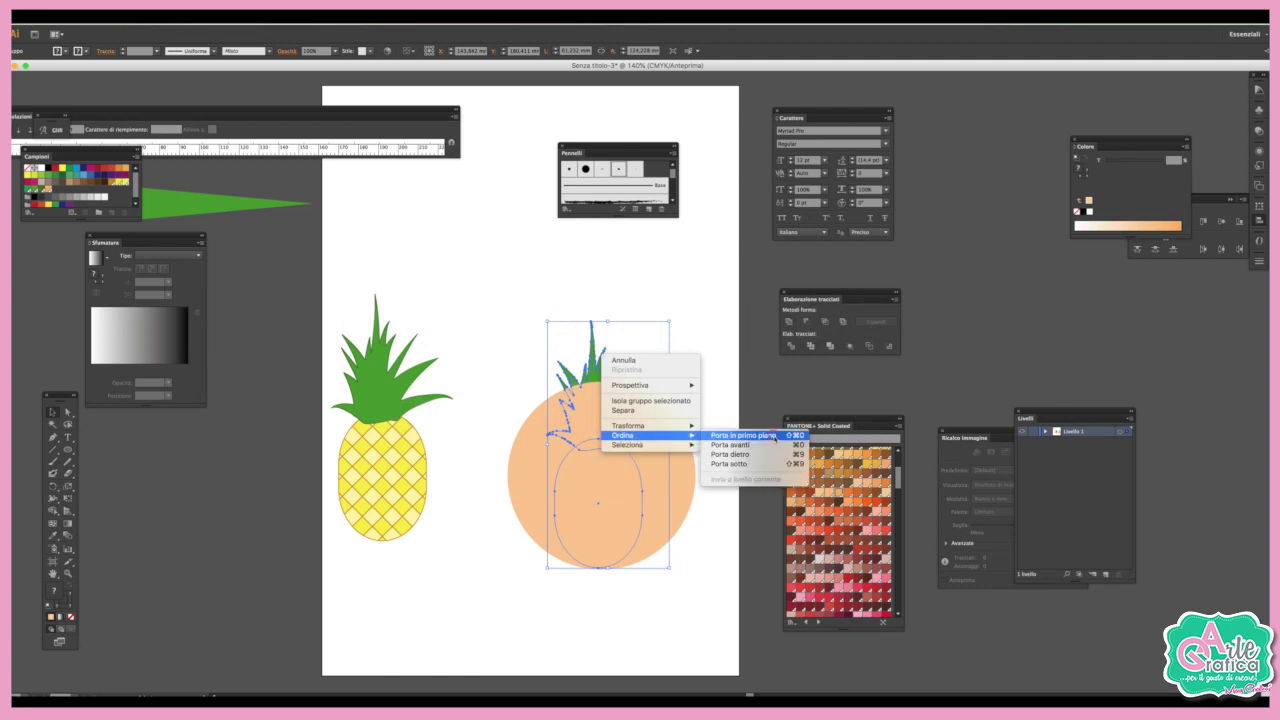
click(742, 435)
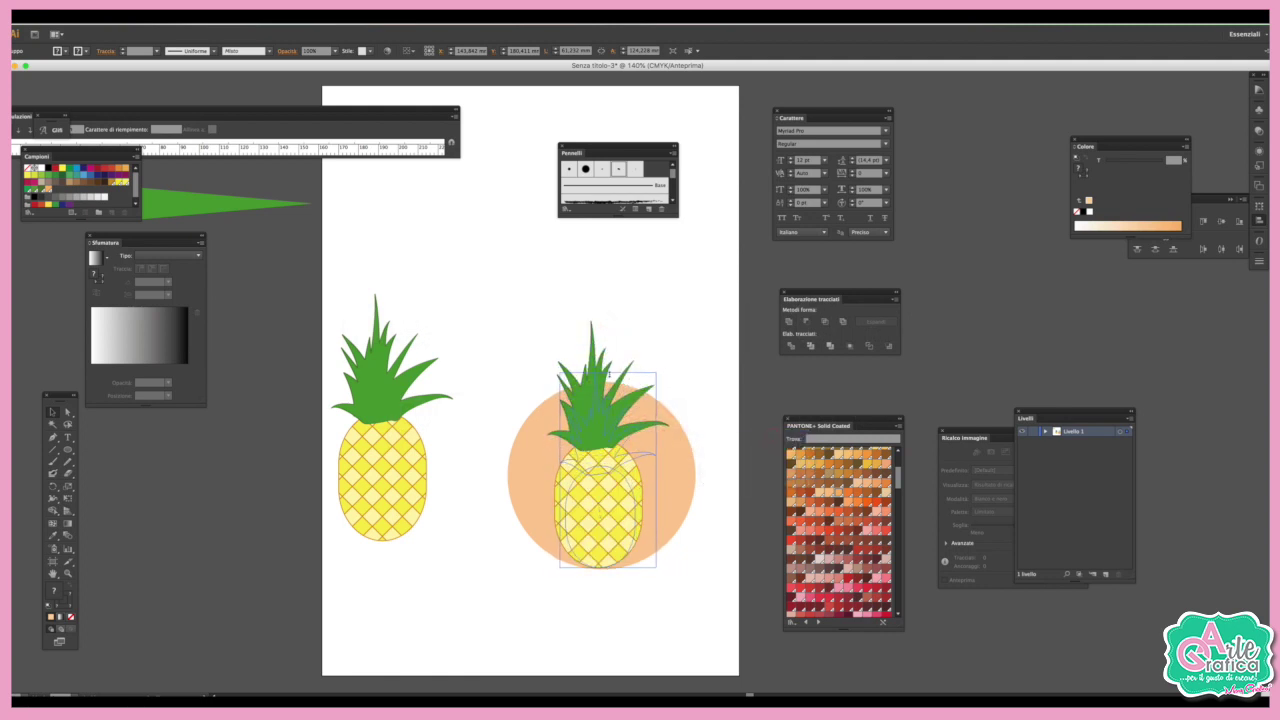
drag(607, 321, 607, 403)
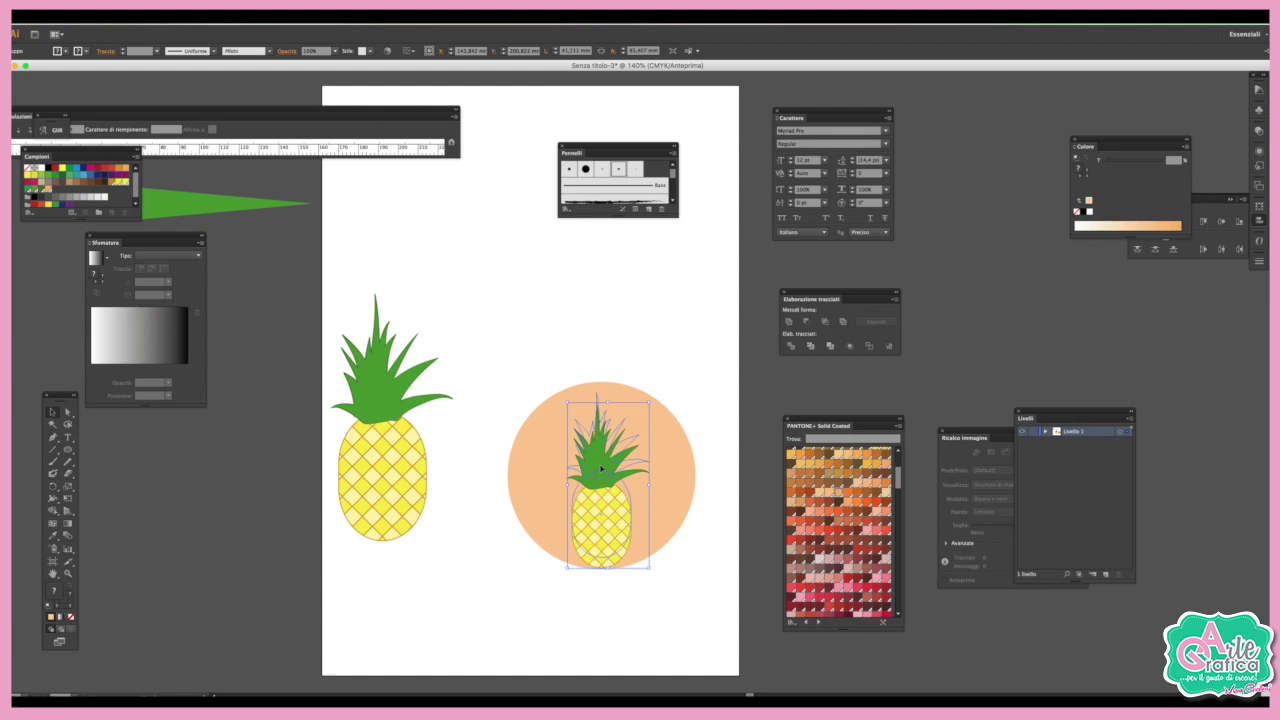
click(508, 635)
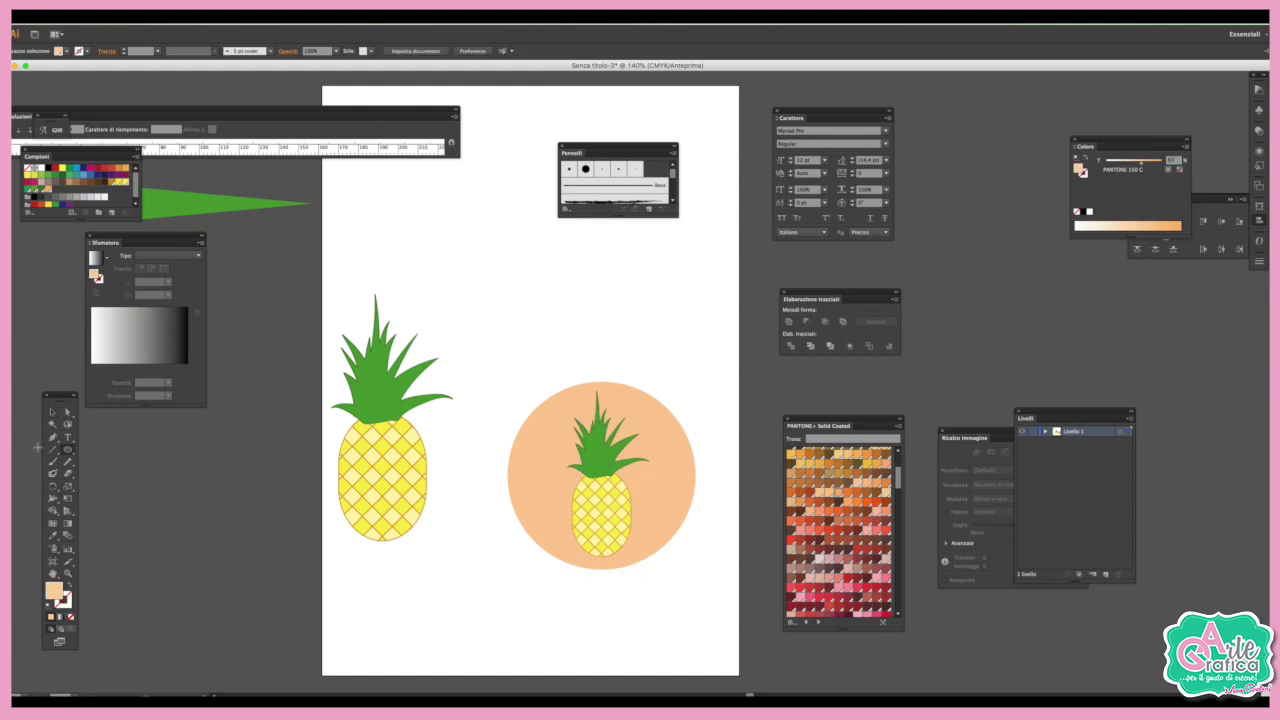
Draw a small oval at the small pineapple's base and fill it with 50% grey.
drag(573, 546, 641, 565)
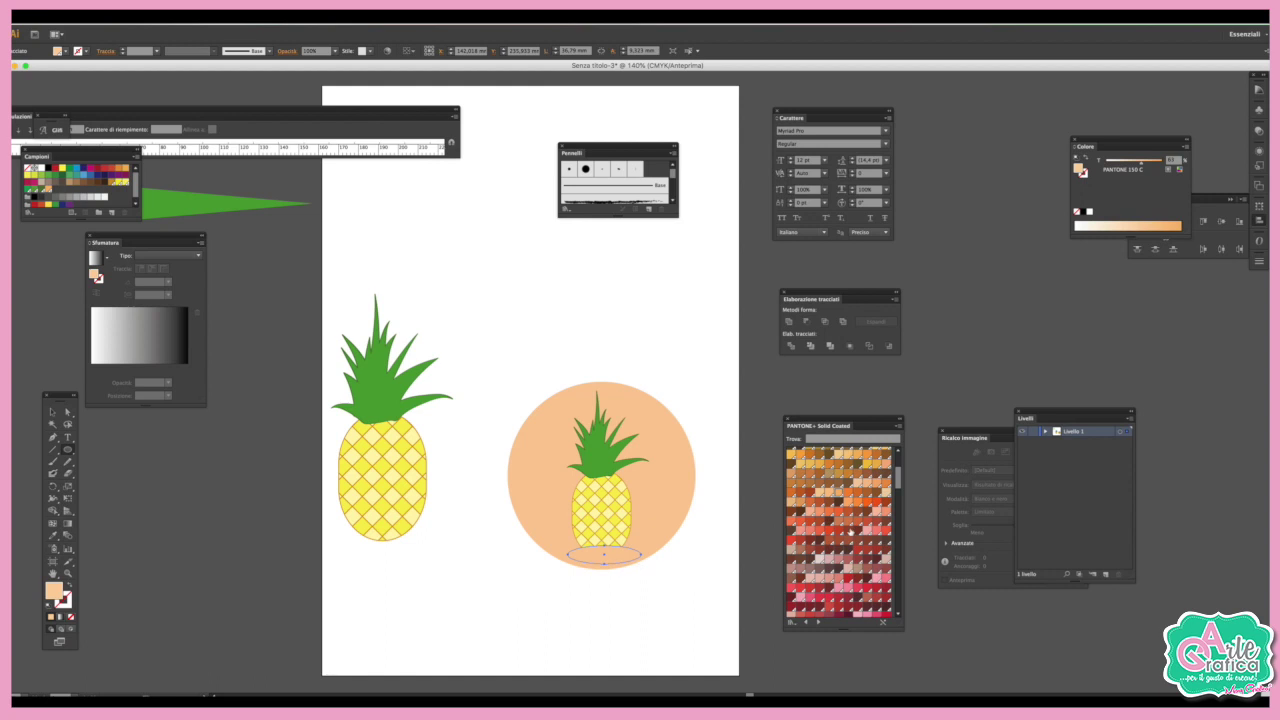
click(73, 197)
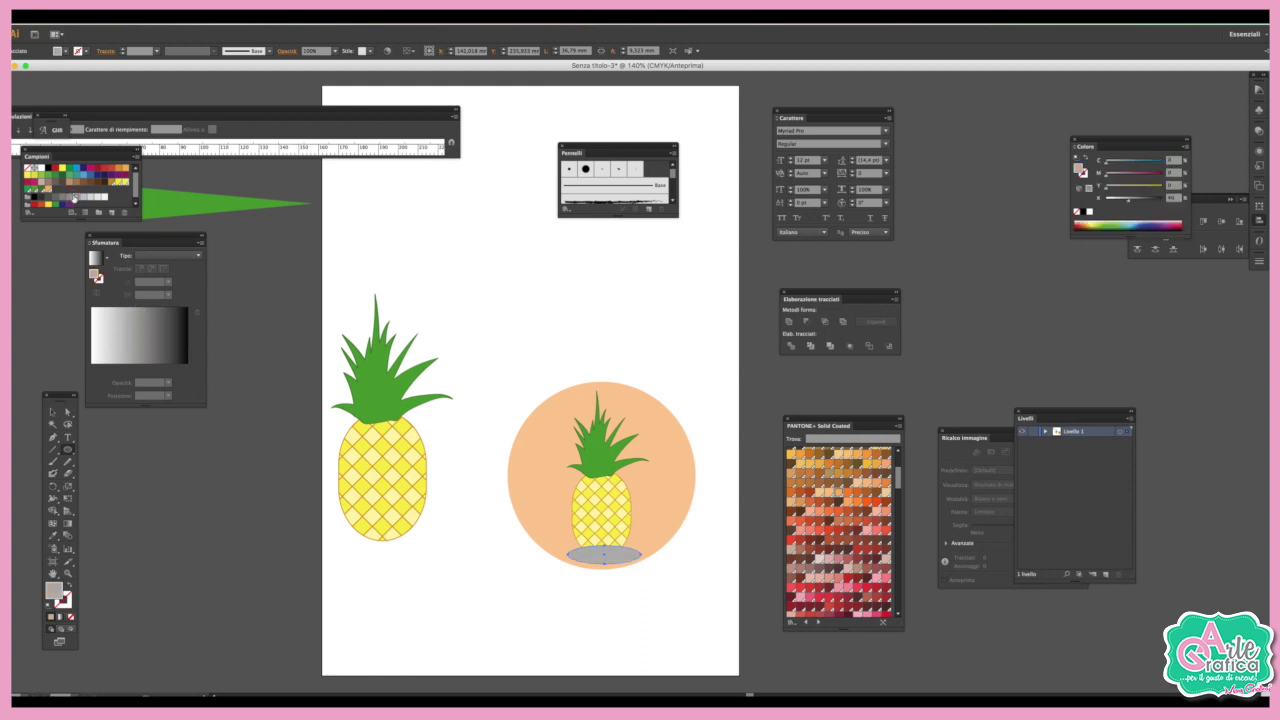
click(79, 197)
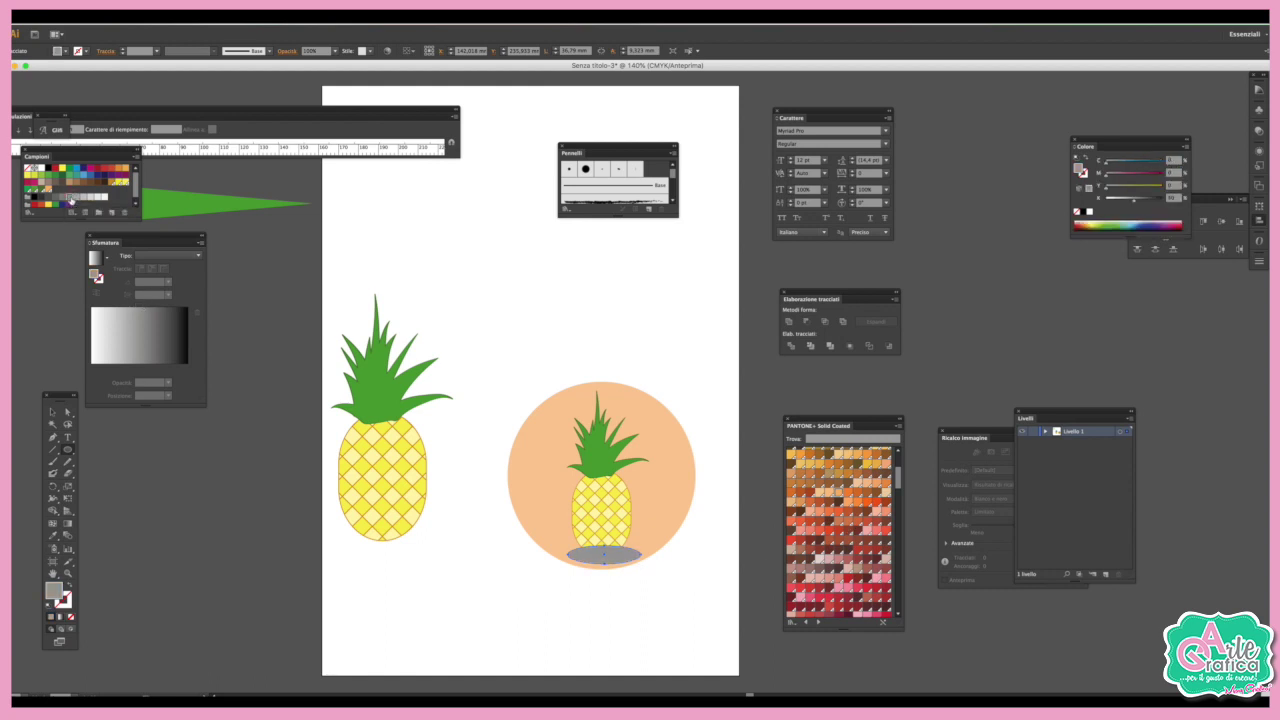
key(v)
Reorder the stacking so the shadow sits behind the pineapple, and nudge it left.
click(659, 487)
right_click(659, 488)
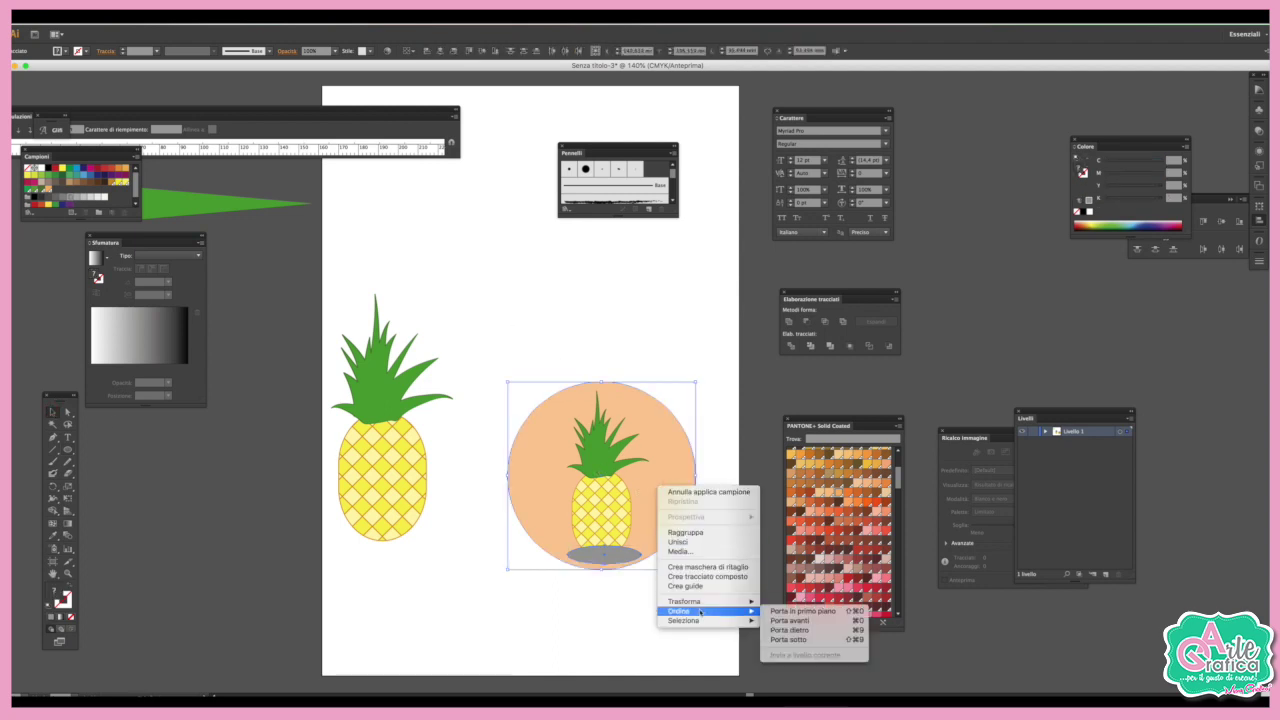
click(790, 639)
click(689, 565)
click(619, 564)
key(Left)
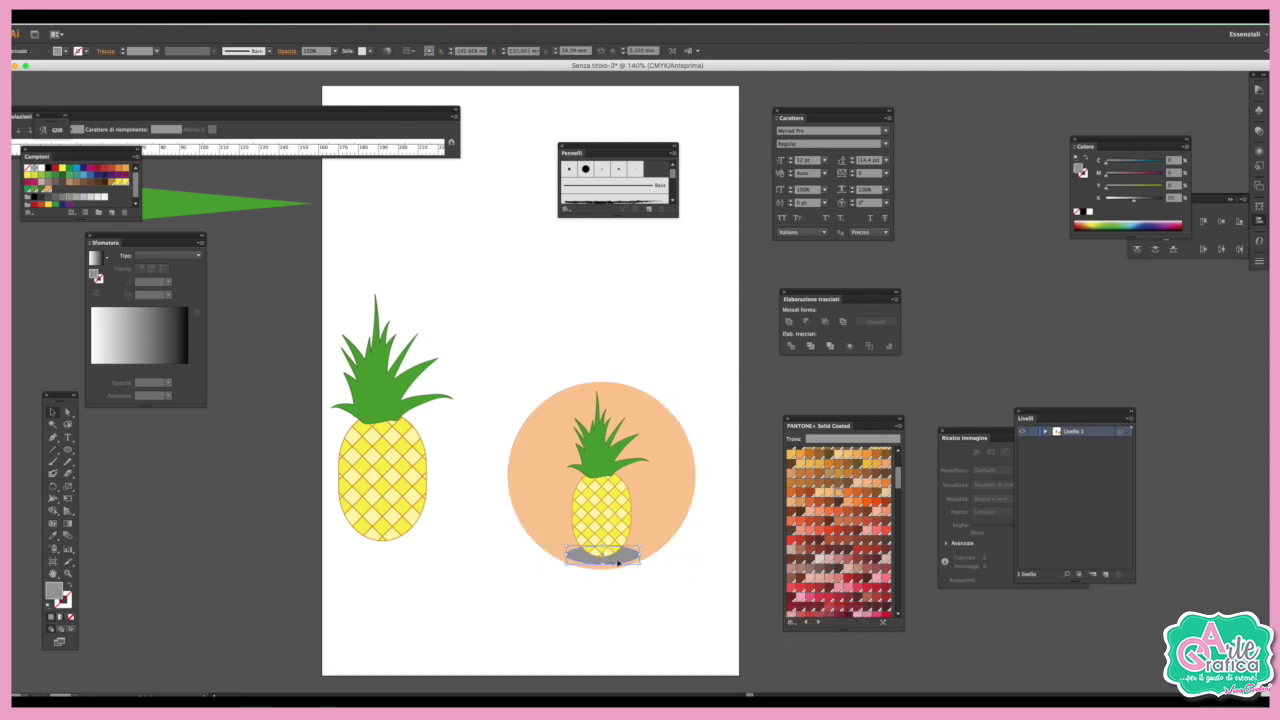
click(675, 582)
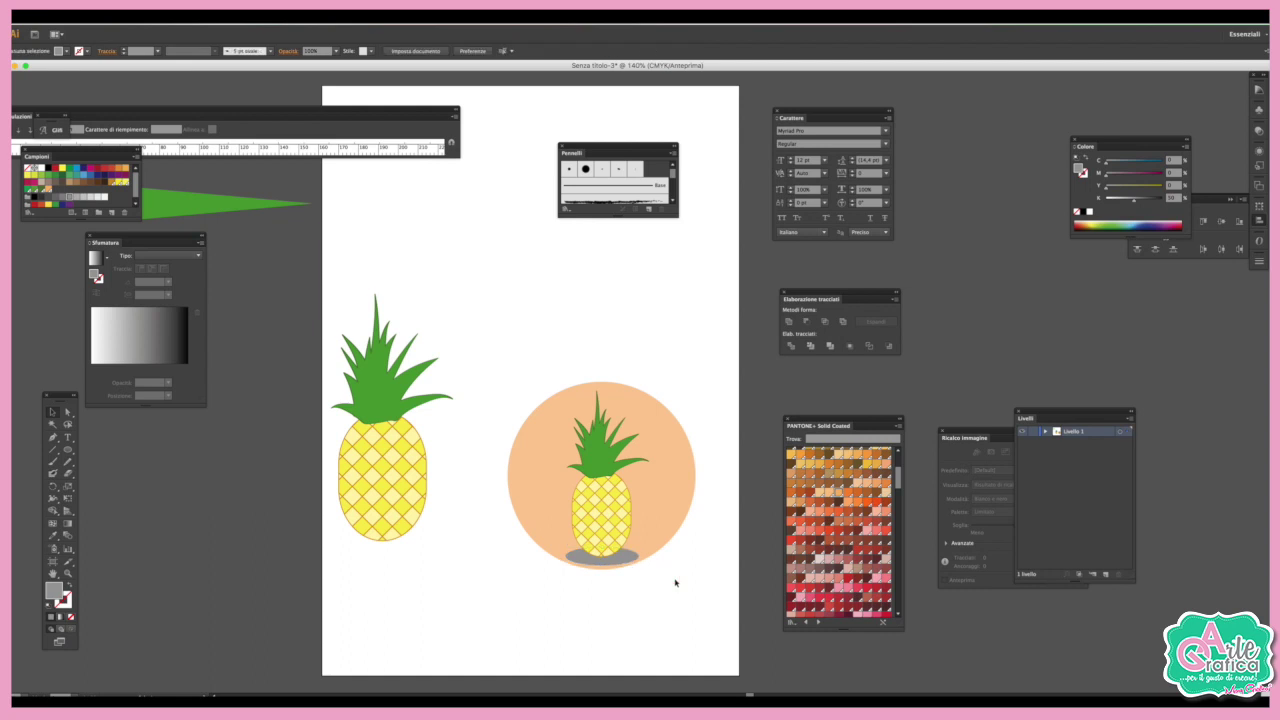
drag(682, 592, 520, 366)
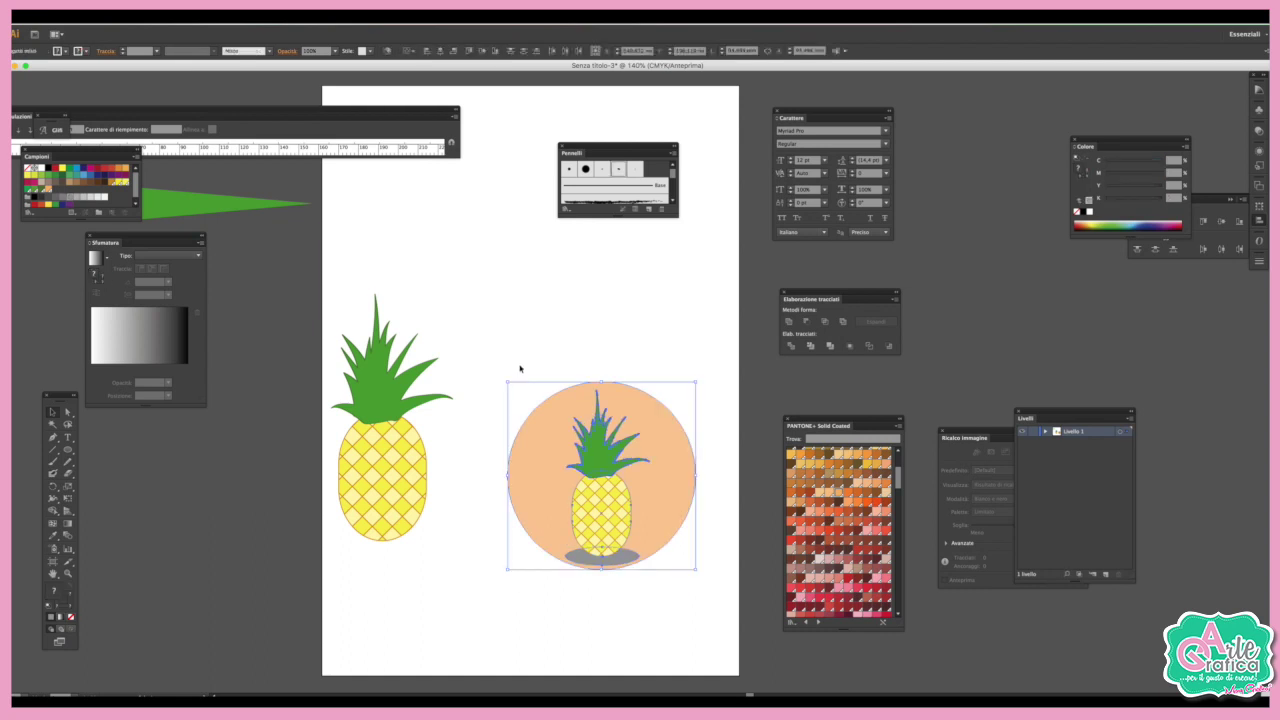
click(678, 345)
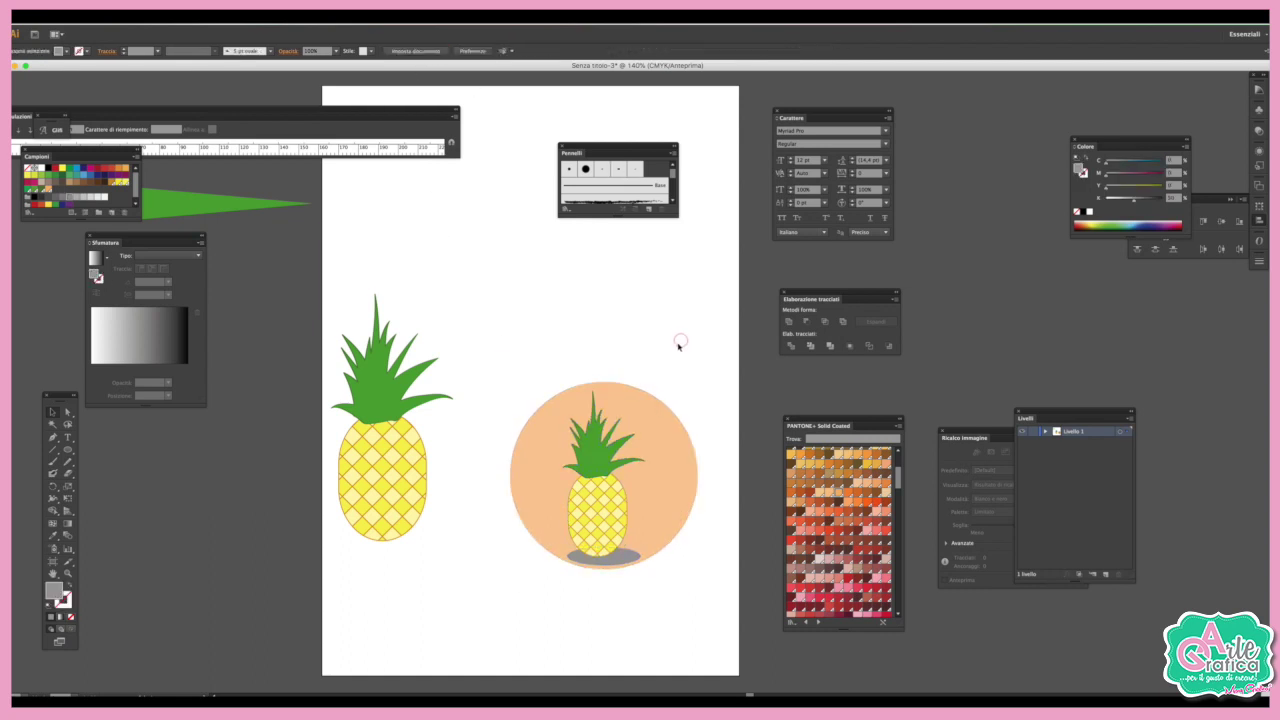
Copy the peach circle and paste the copy in back.
click(670, 437)
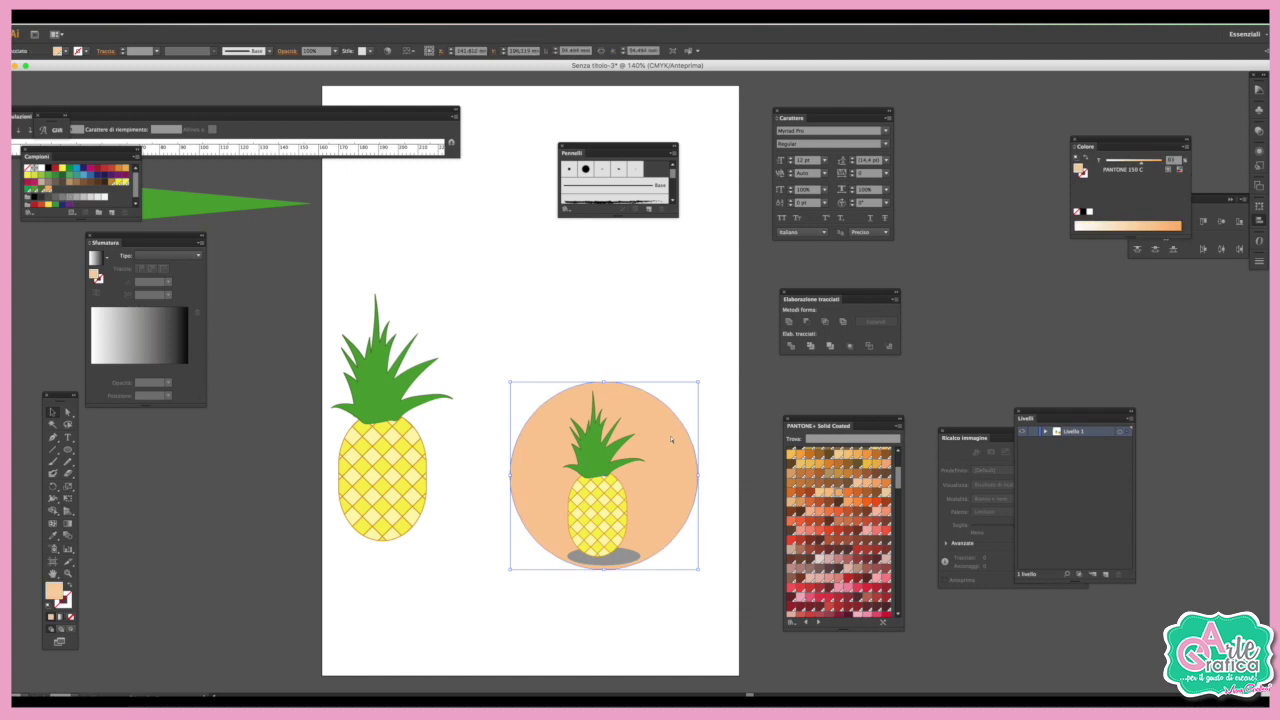
key(a)
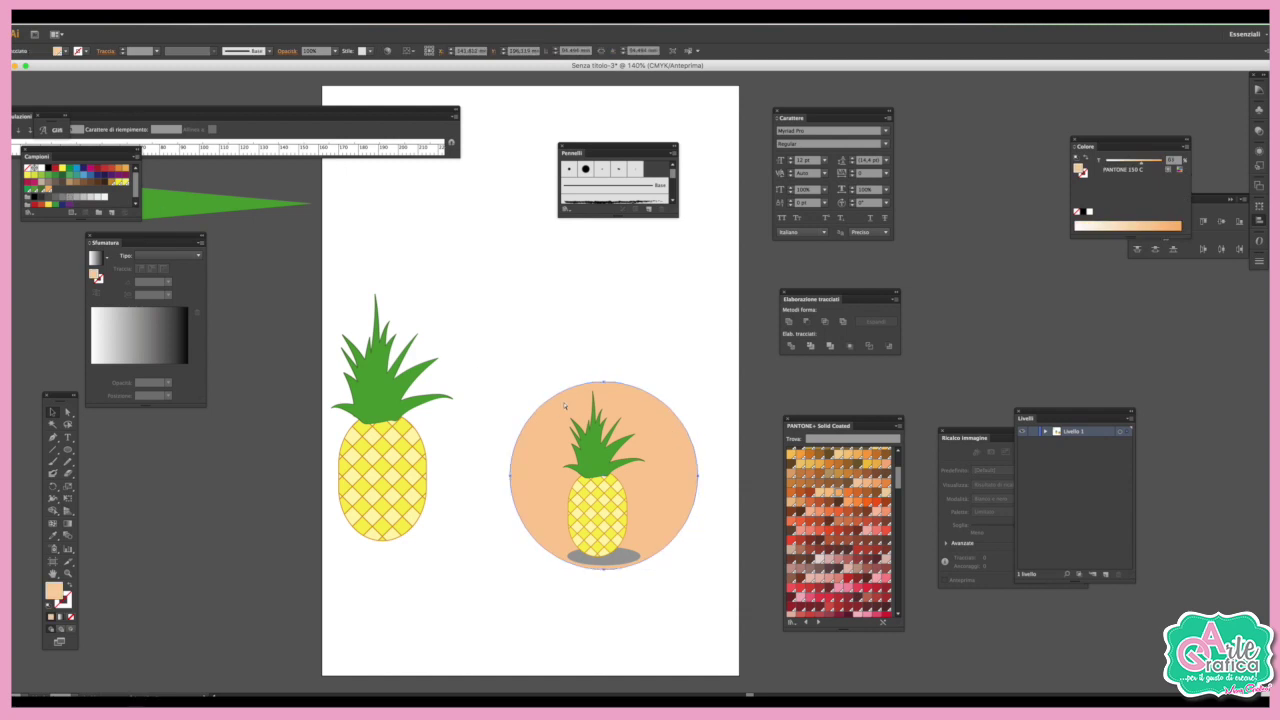
key(v)
click(104, 16)
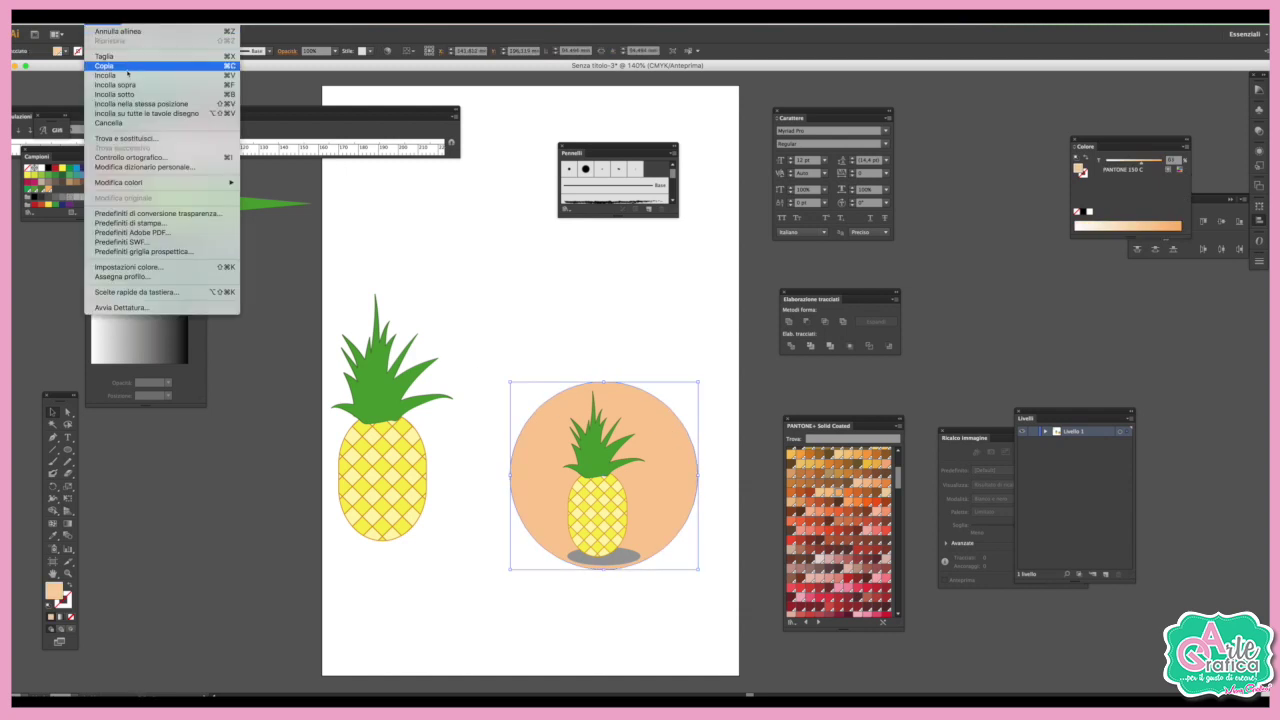
click(123, 63)
click(104, 16)
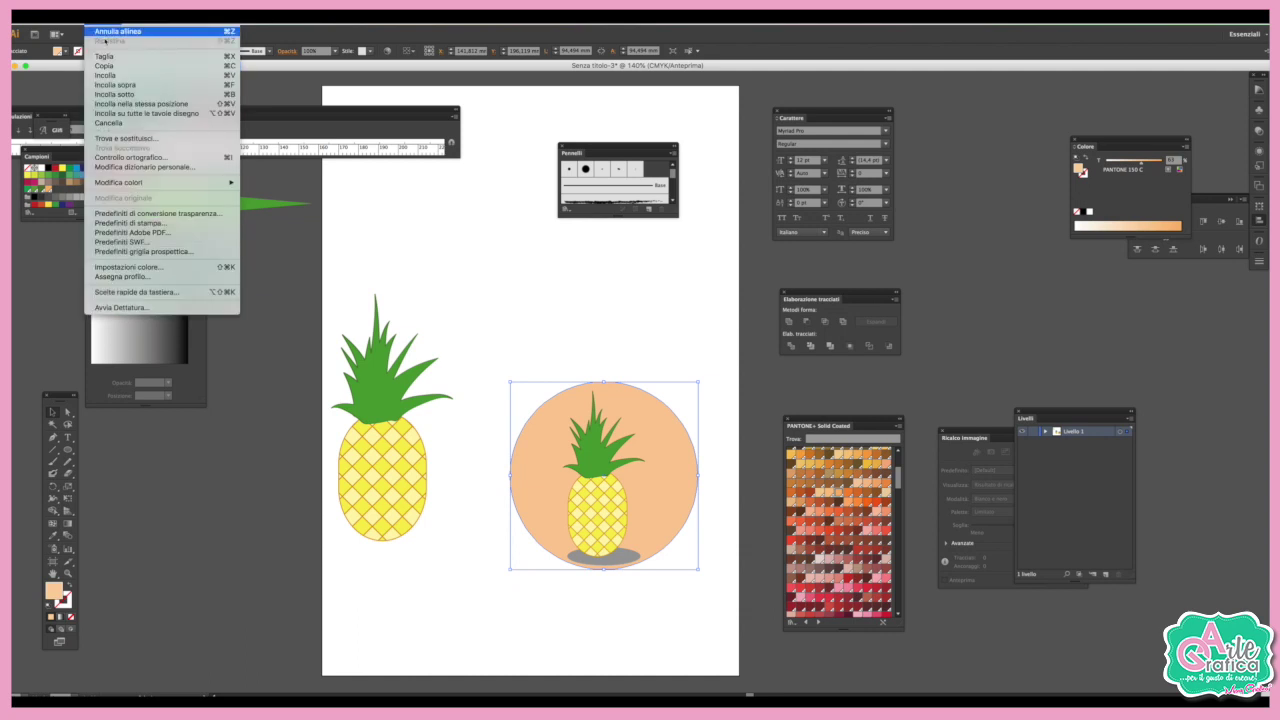
click(114, 96)
Enlarge the back copy into a thick PANTONE 152 C orange ring with no fill.
drag(604, 382, 604, 370)
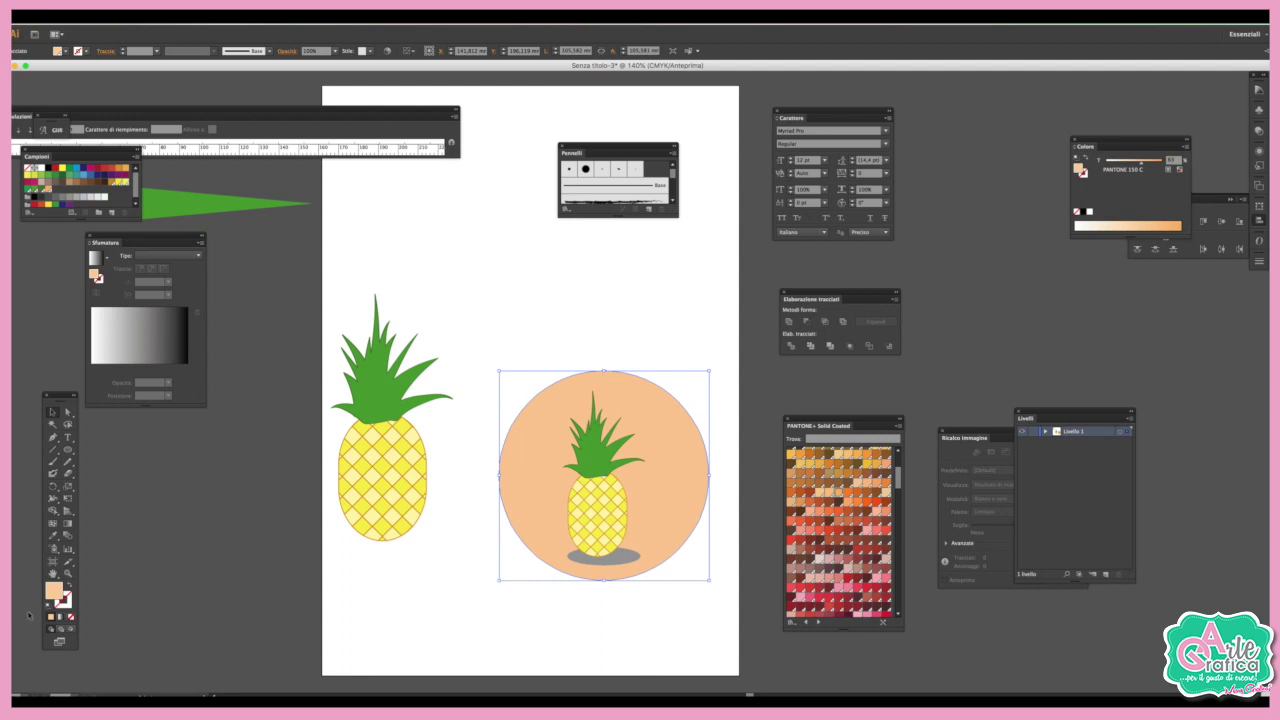
click(70, 587)
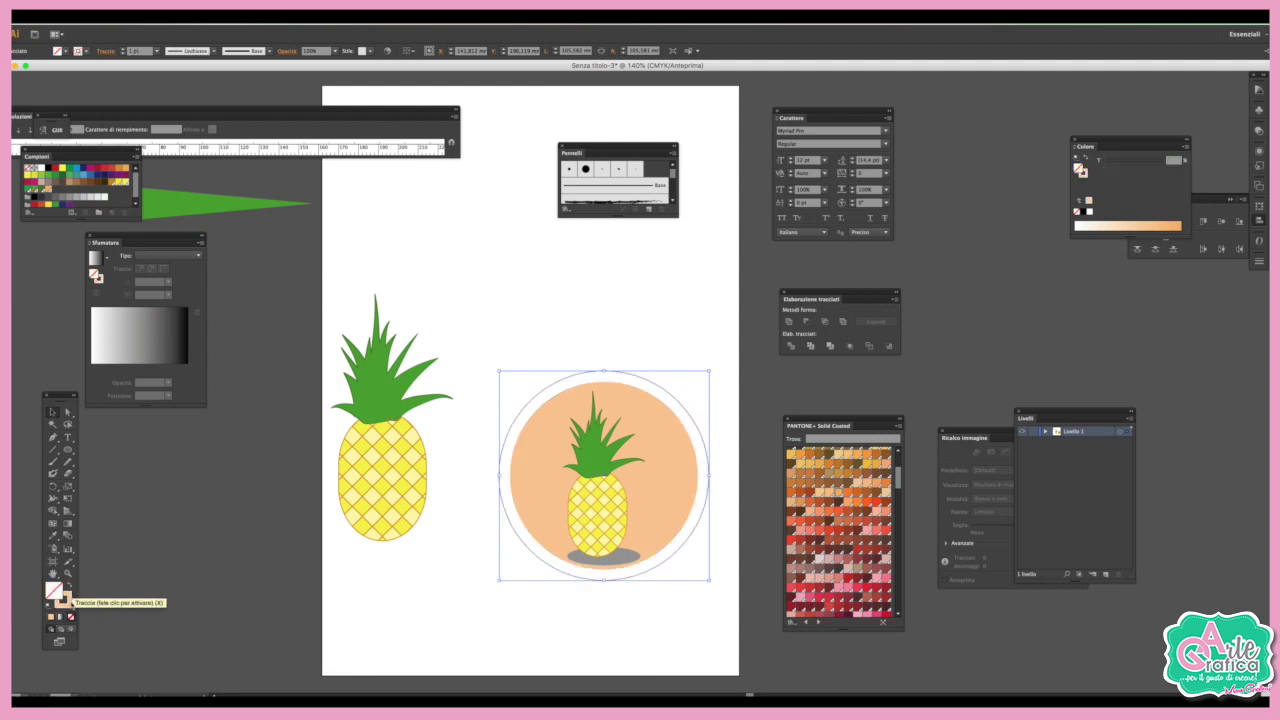
click(68, 601)
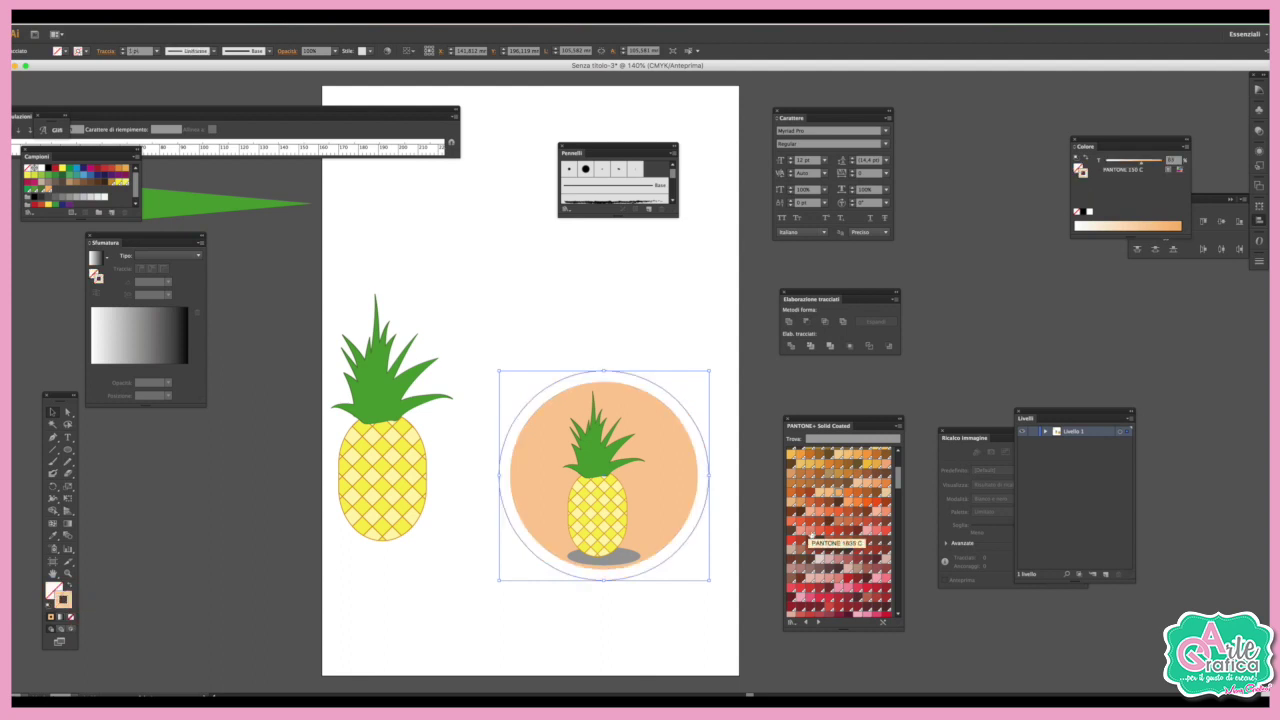
click(855, 493)
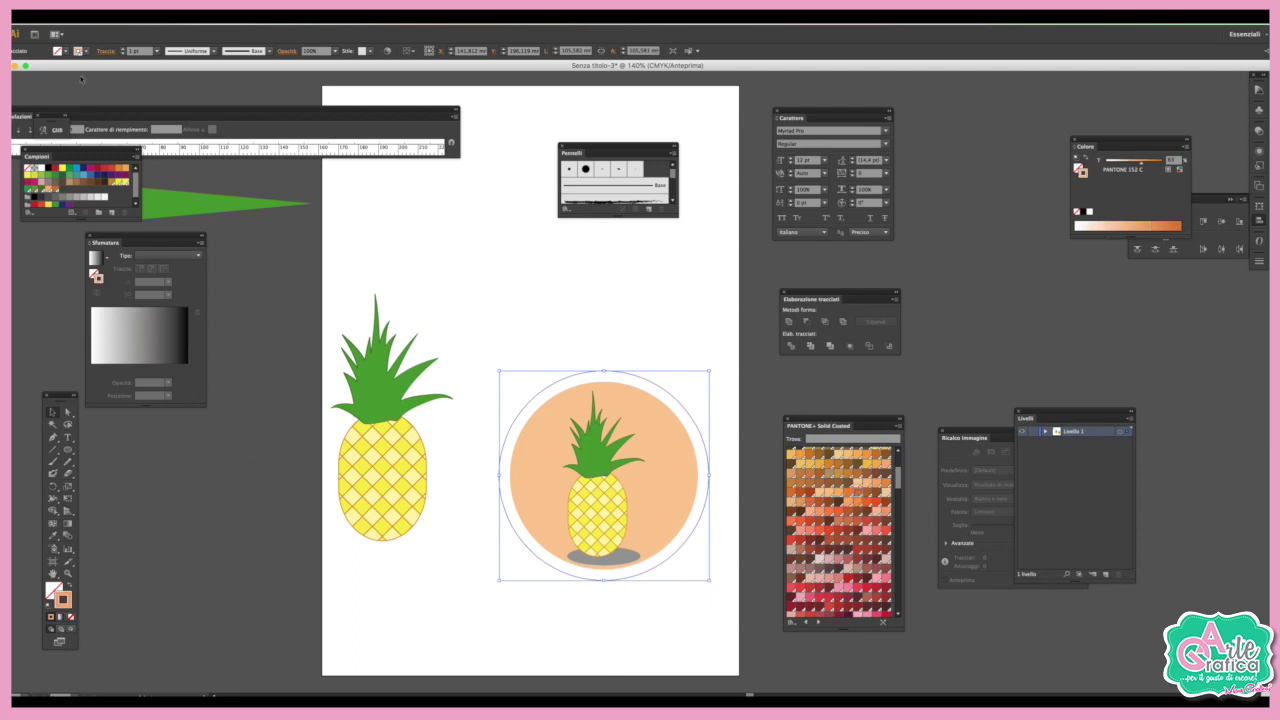
click(122, 49)
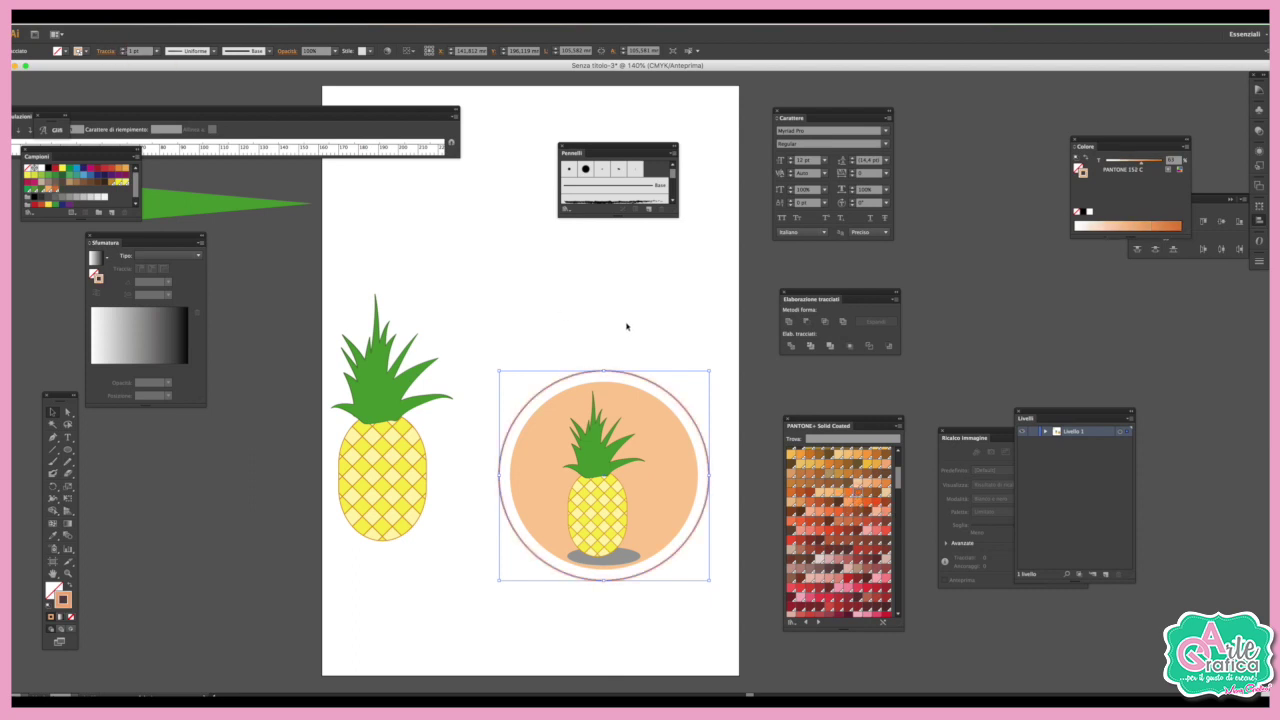
click(628, 564)
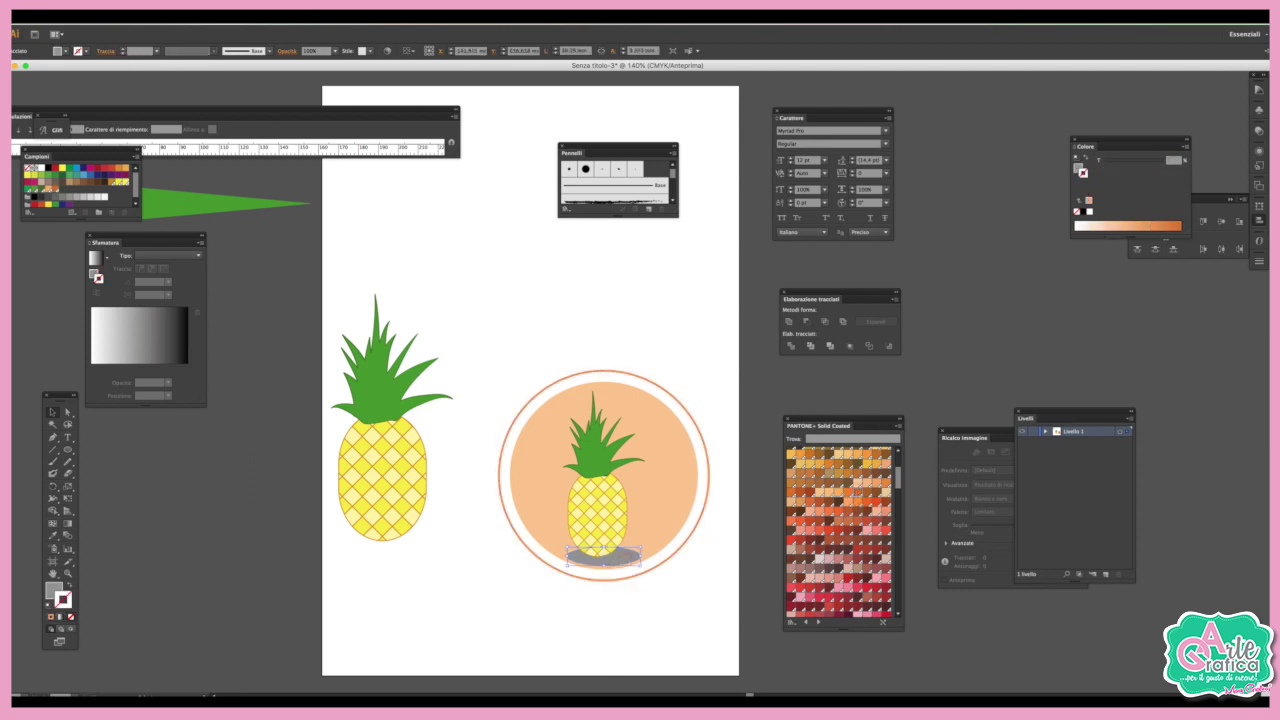
Apply a 3 mm Feather effect to the grey shadow oval, with preview on.
click(241, 20)
mouse_move(262, 157)
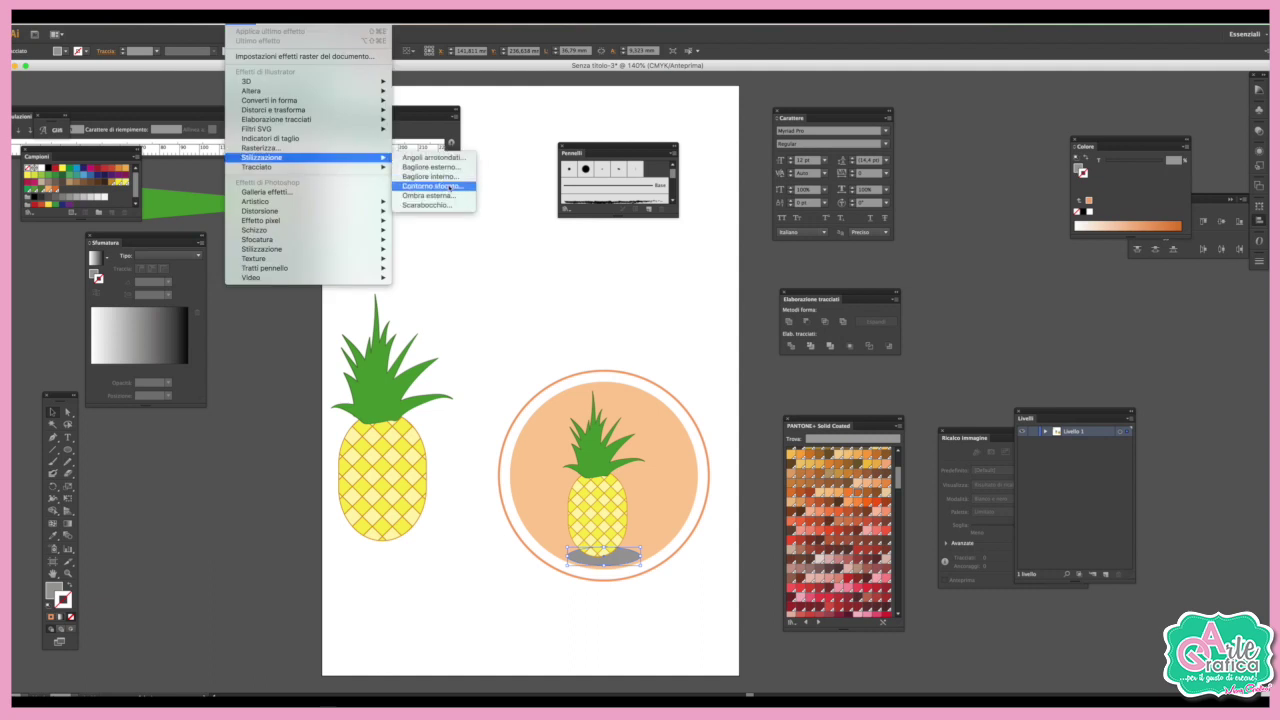
click(449, 186)
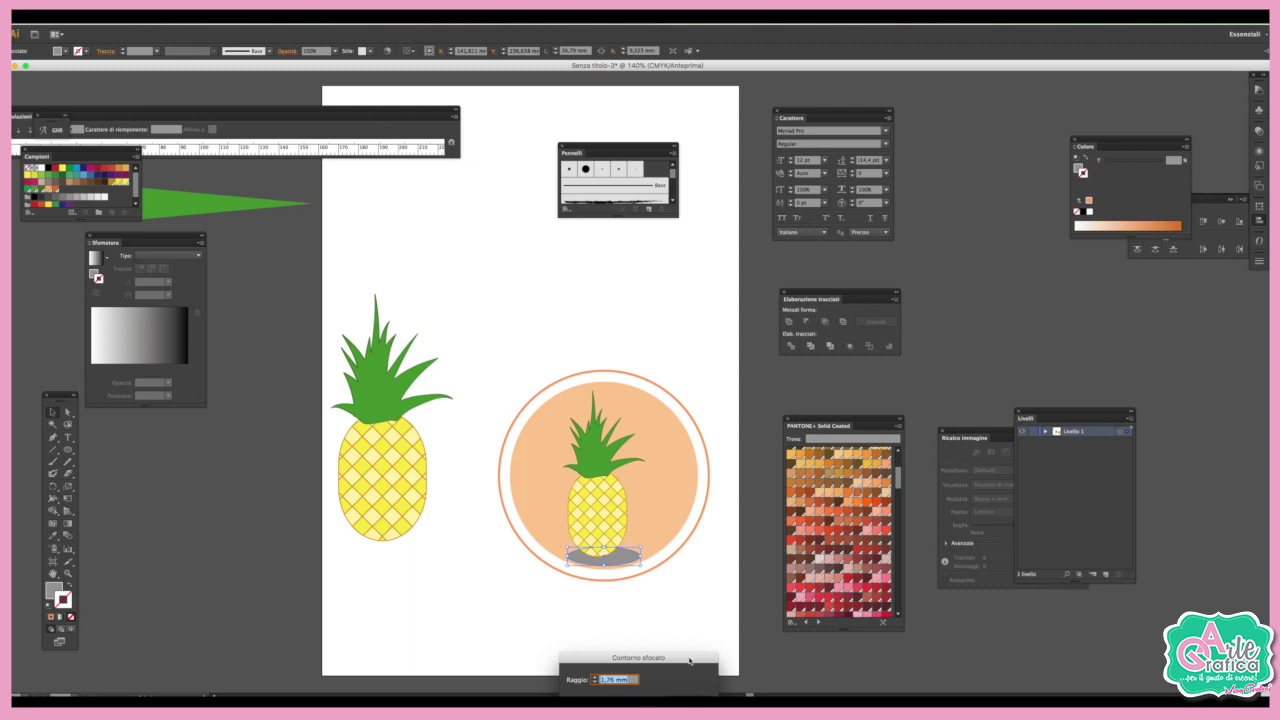
drag(689, 661, 793, 267)
click(691, 308)
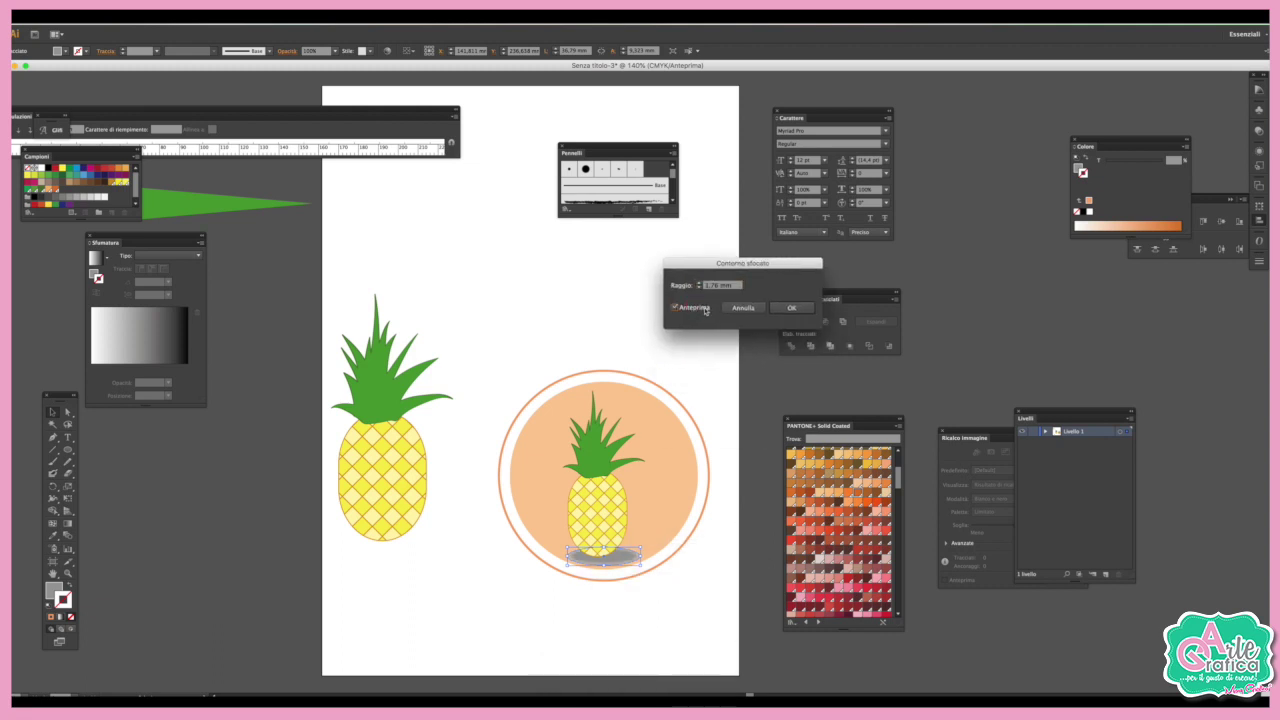
double_click(702, 285)
text(3)
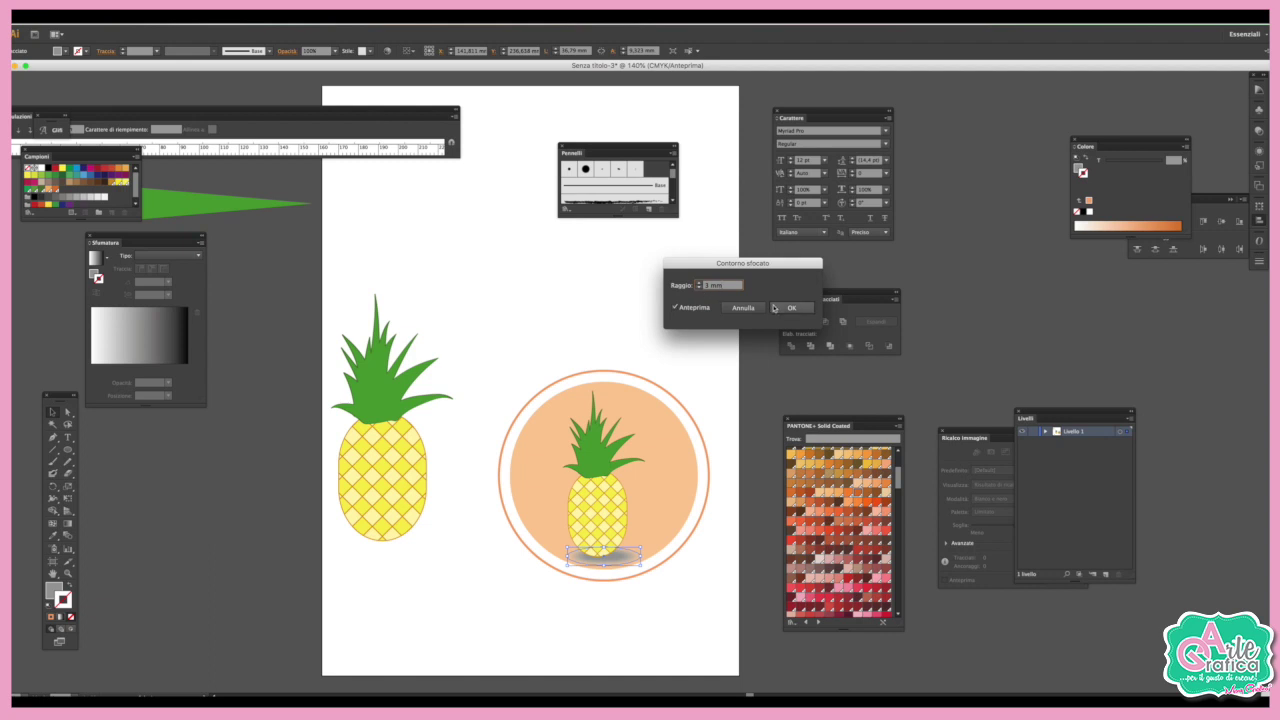
click(791, 307)
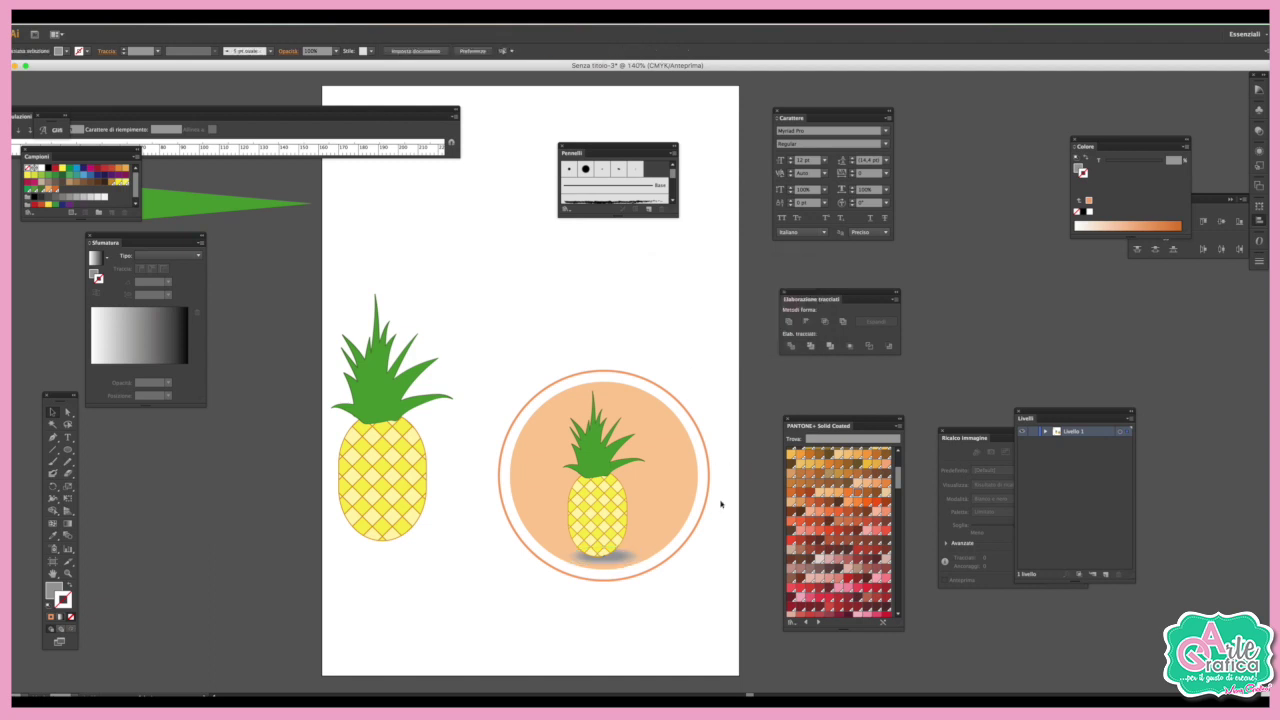
click(624, 557)
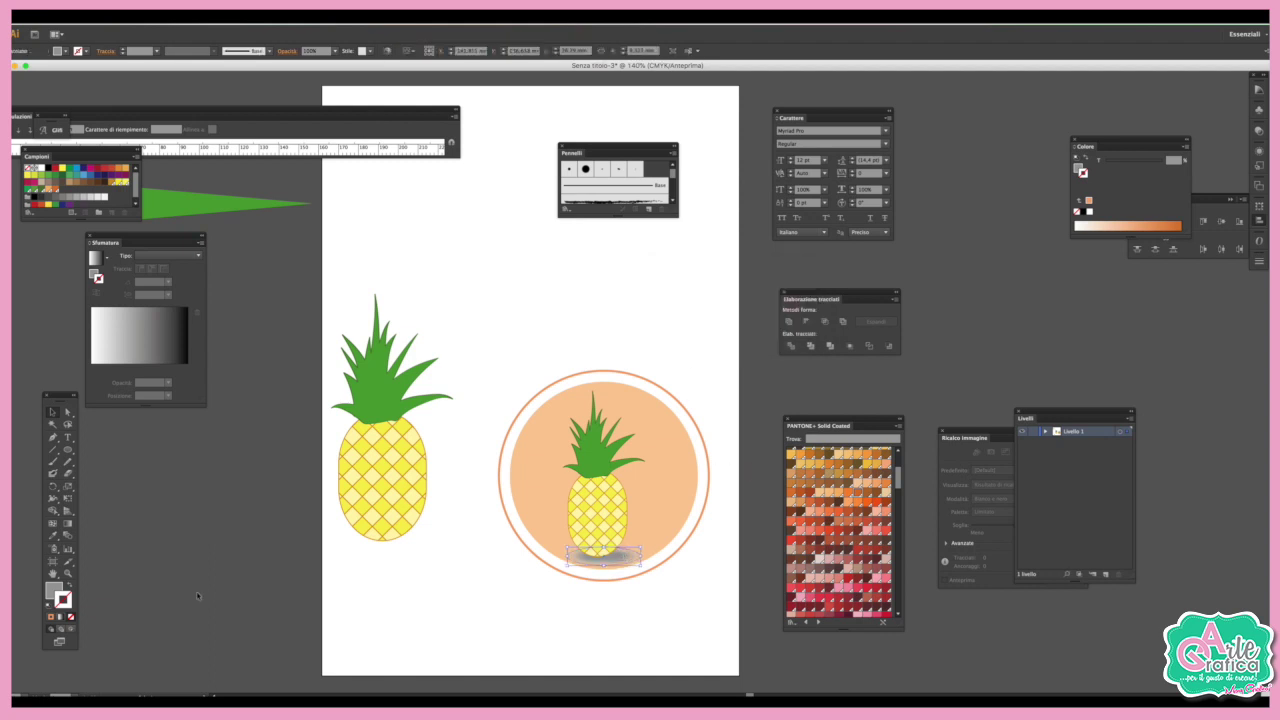
Darken the shadow's grey fill and nudge the small pineapple group left.
click(52, 587)
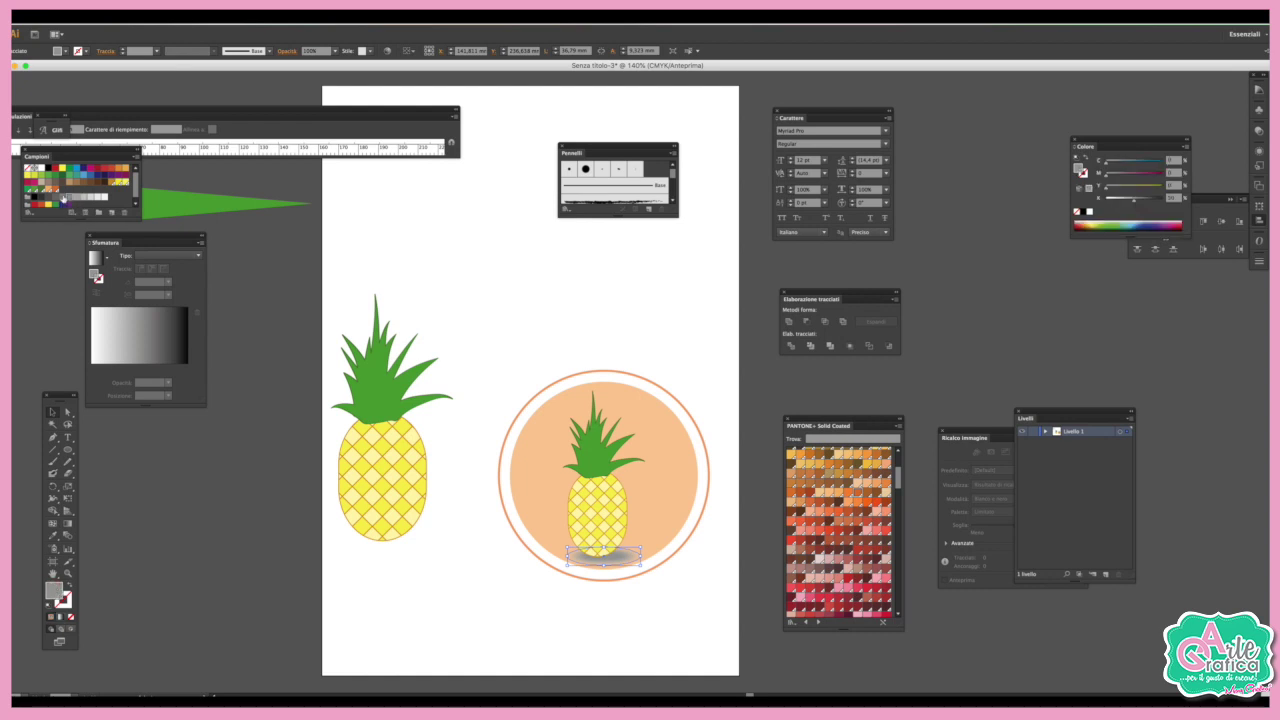
click(57, 197)
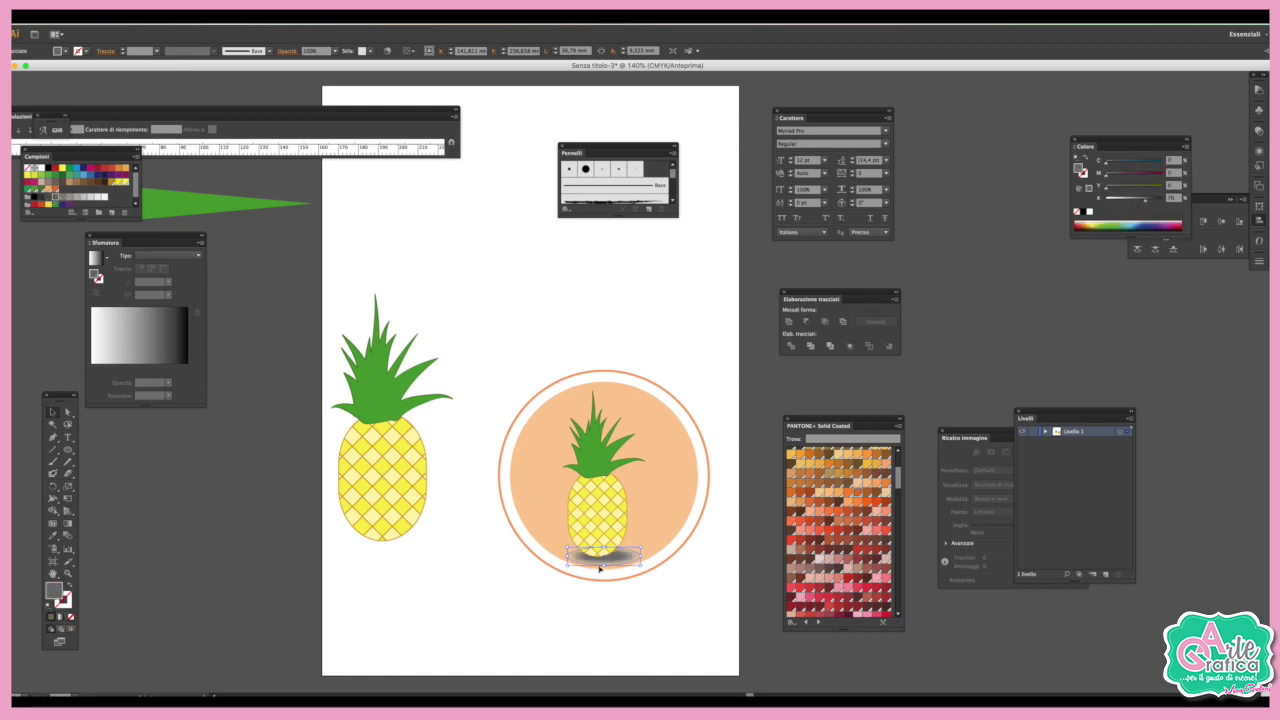
click(617, 506)
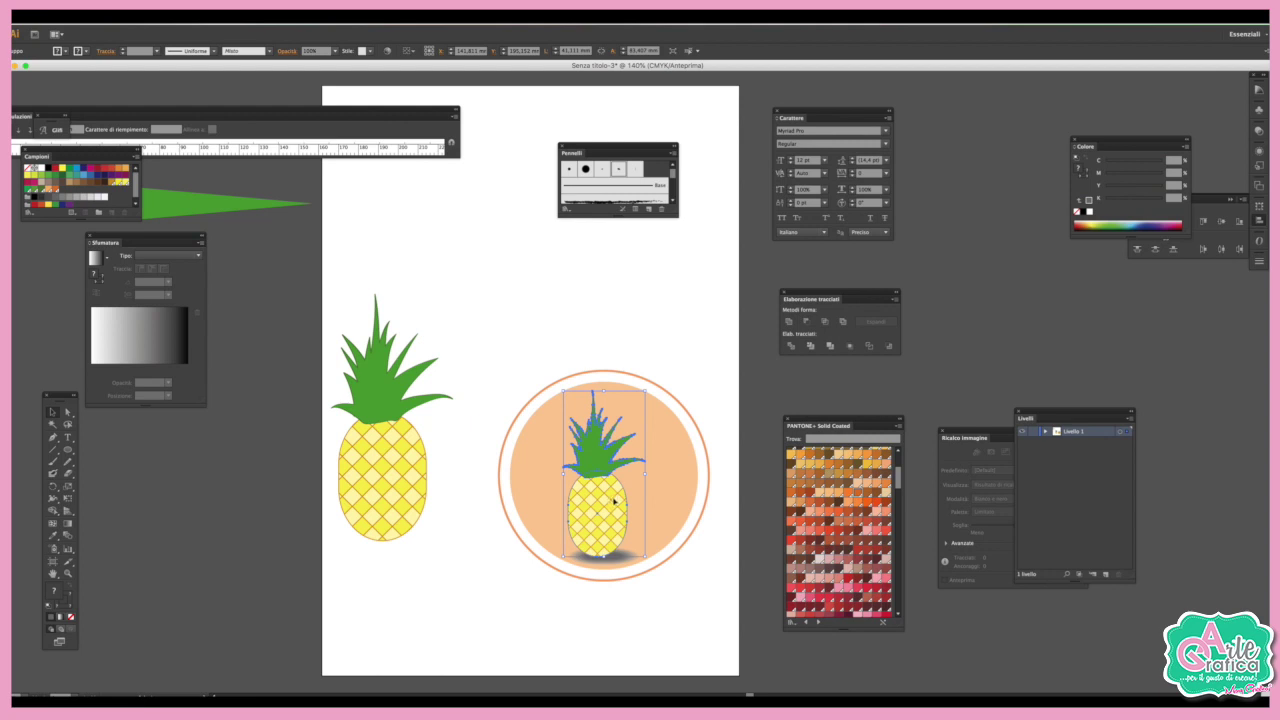
key(shift+Left)
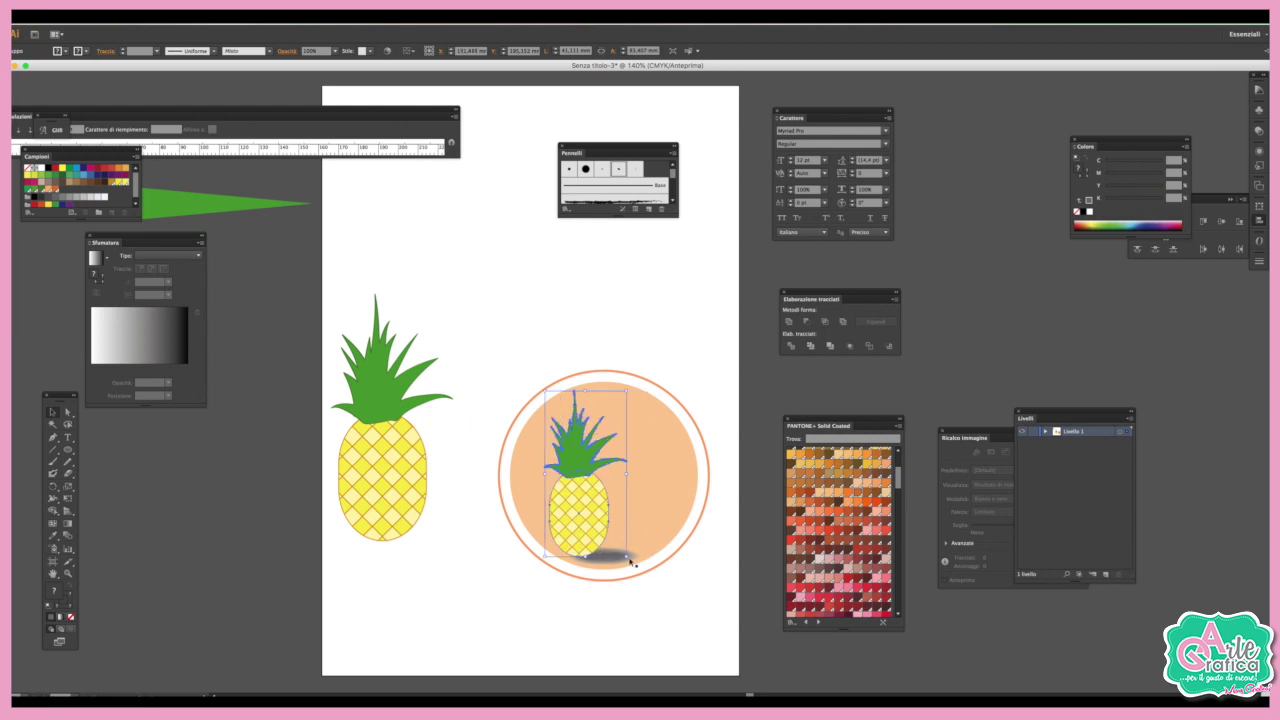
Tilt the duplicate pineapple upright, overlapping the first, and begin a title above the badge.
drag(630, 557, 636, 527)
drag(668, 384, 632, 484)
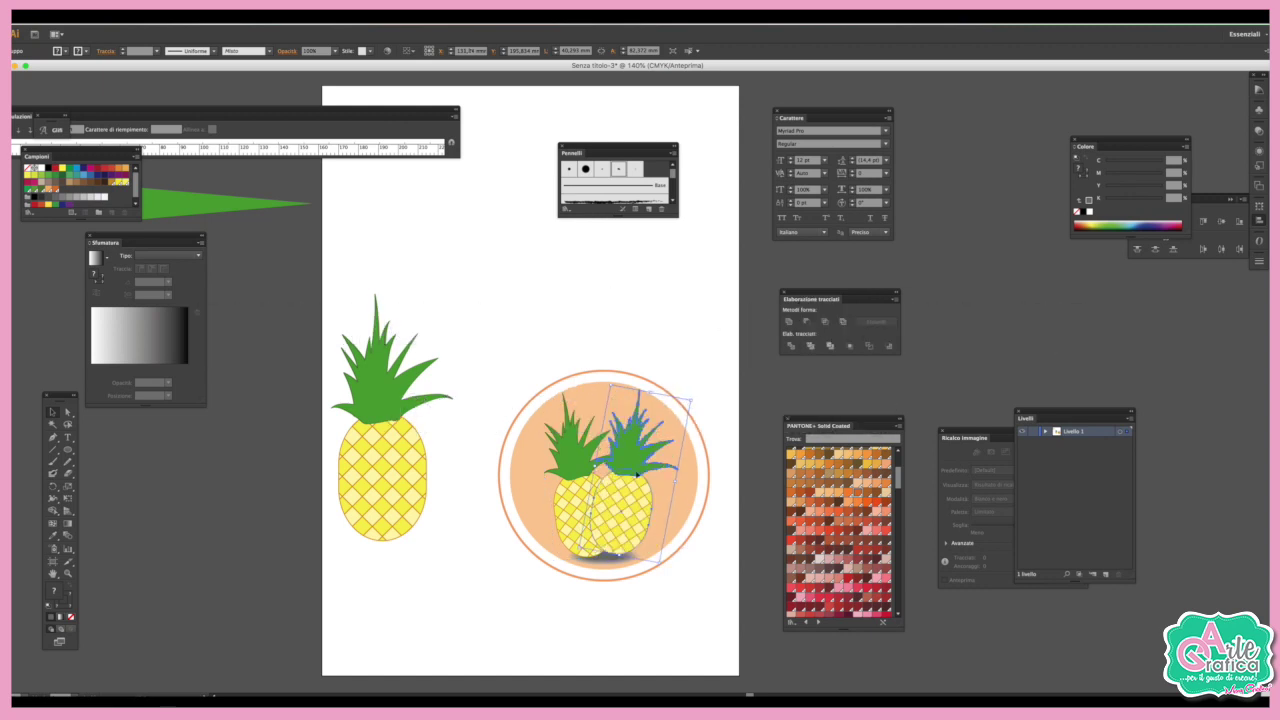
click(680, 600)
key(t)
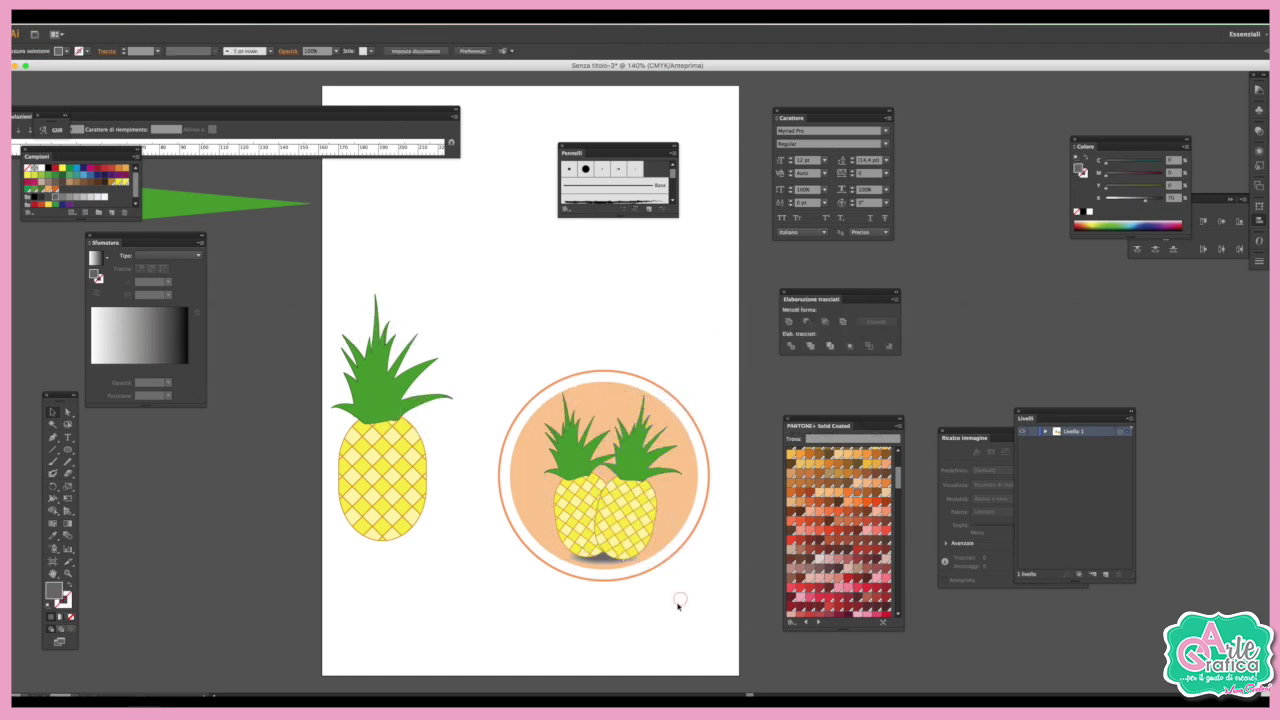
click(545, 362)
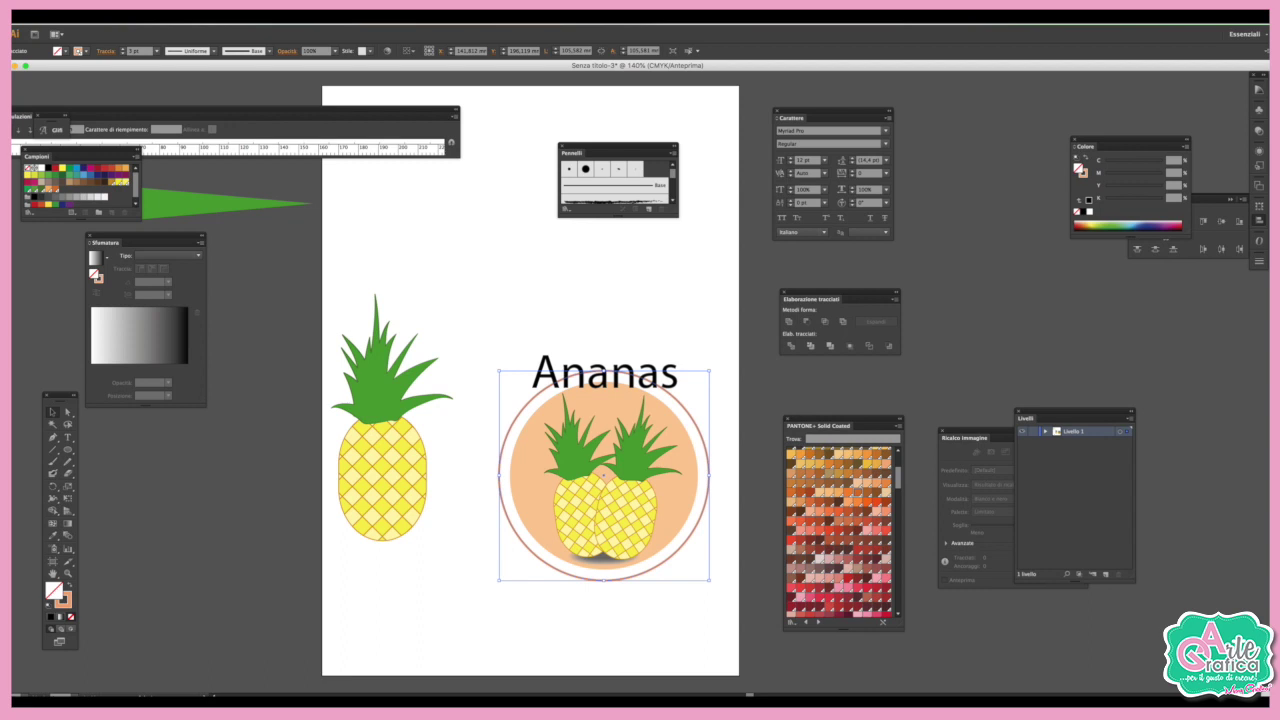
Show rulers, place a vertical guide through the badge centre, and nudge the Ananas title onto it.
click(310, 16)
mouse_move(300, 225)
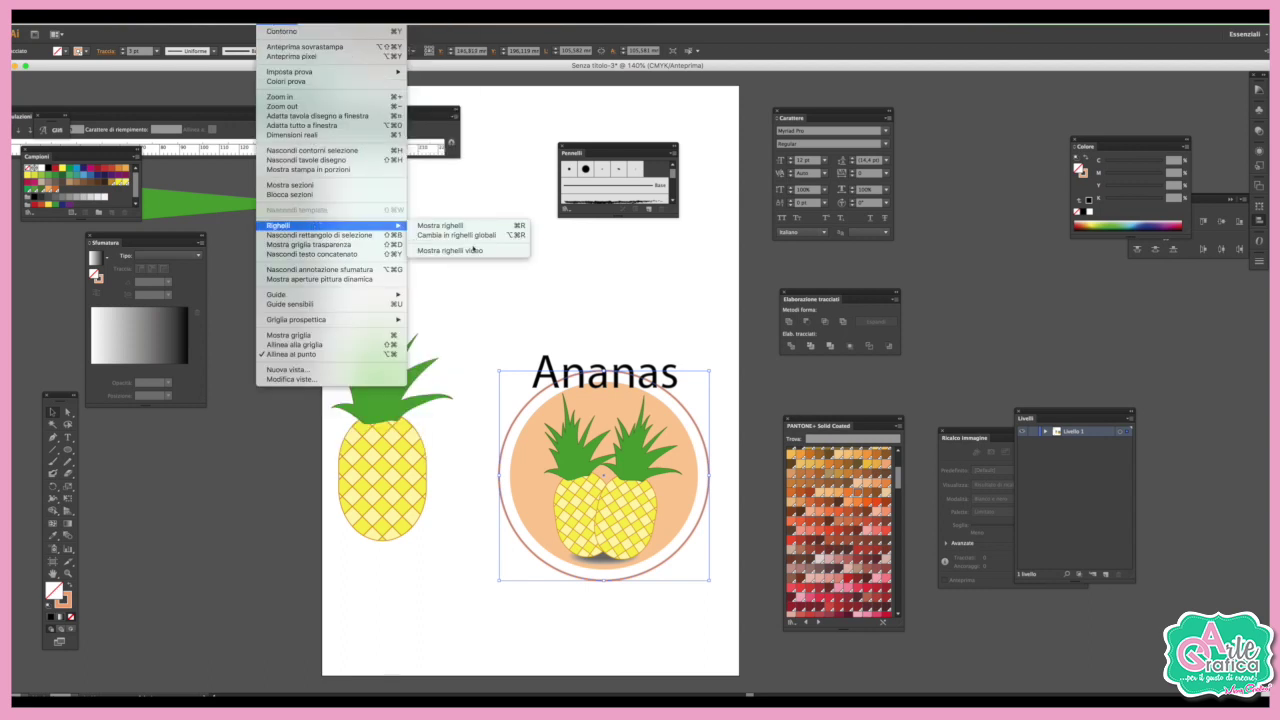
click(462, 228)
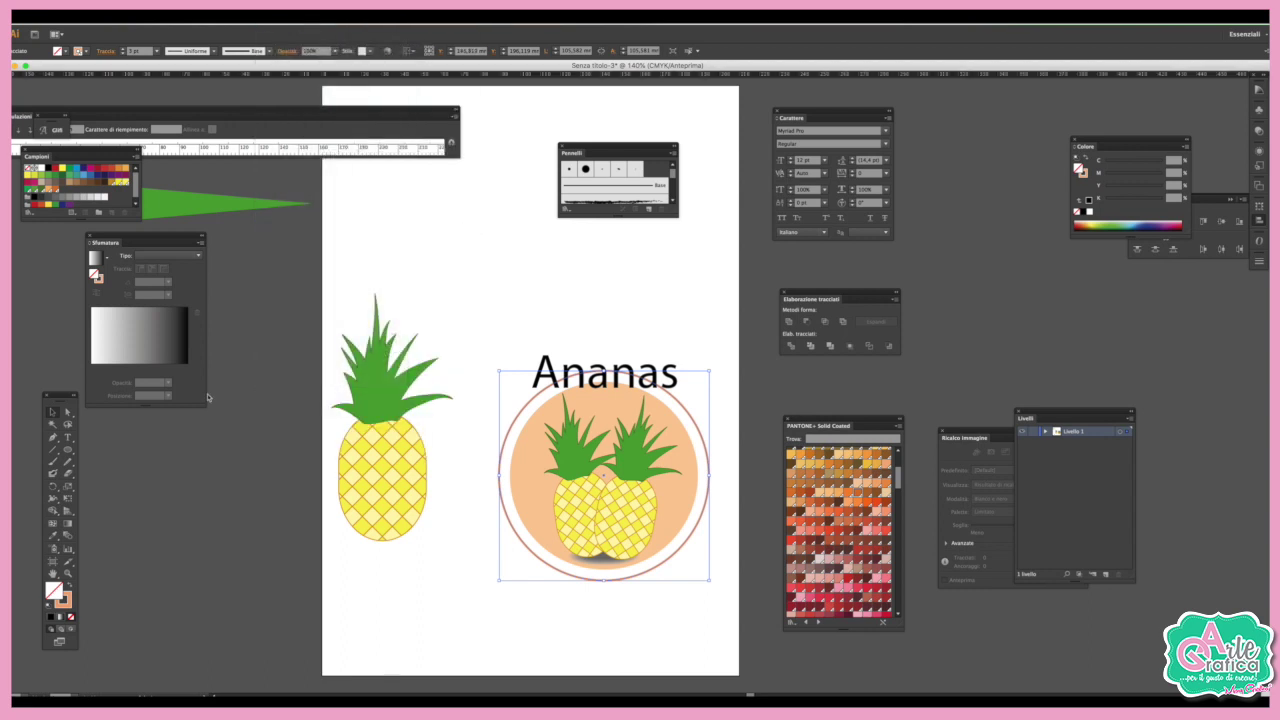
drag(16, 420, 605, 435)
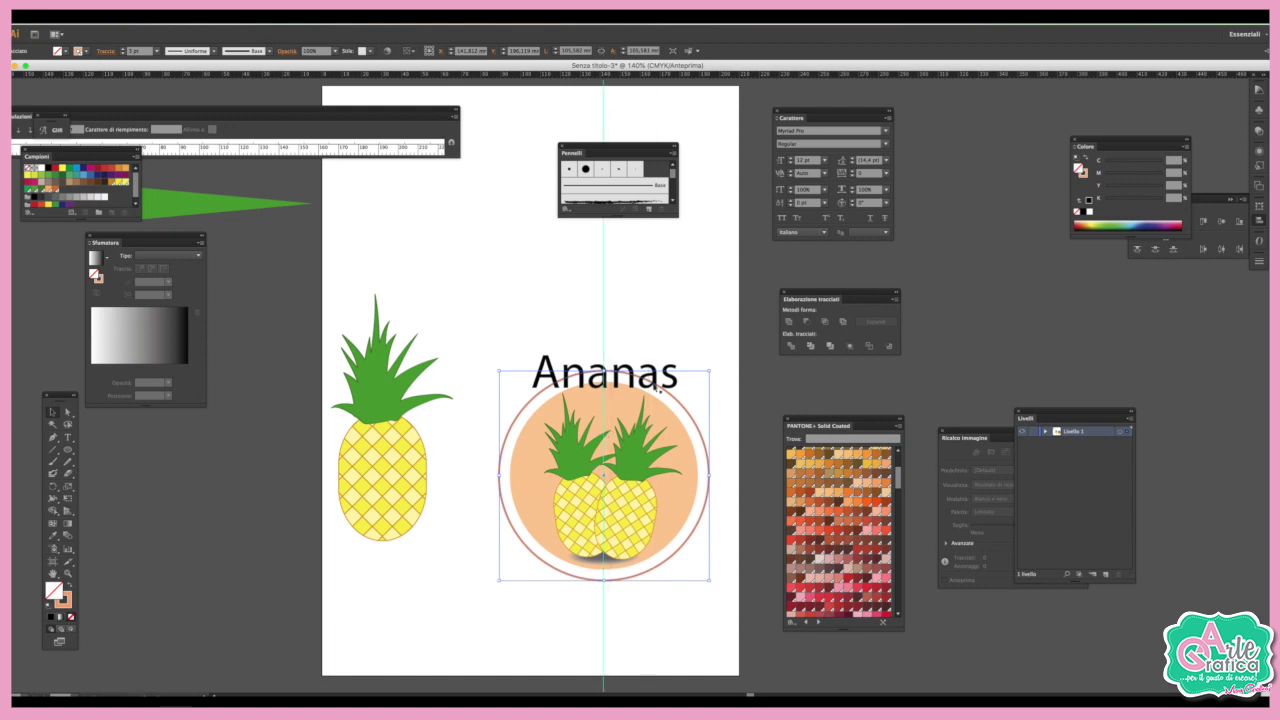
click(672, 372)
key(Left)
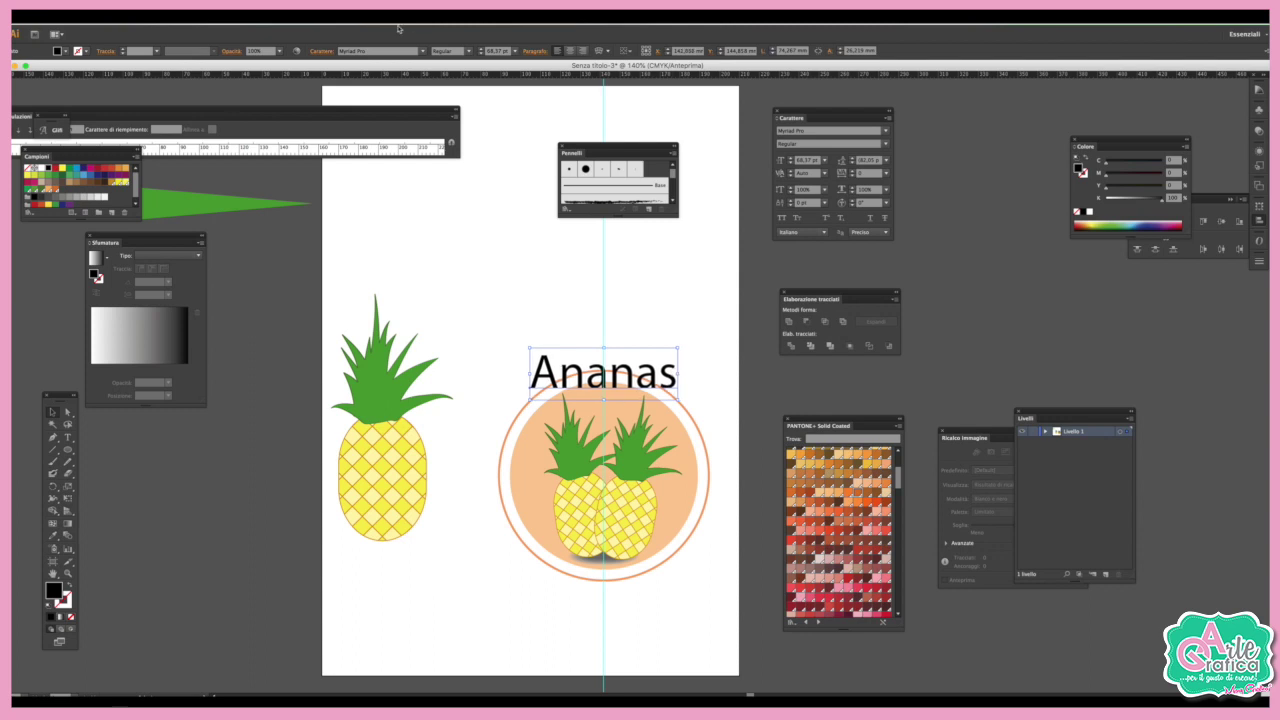
Set the Ananas title in a script font at about 101 pt, filled orange PANTONE 152 C.
click(424, 51)
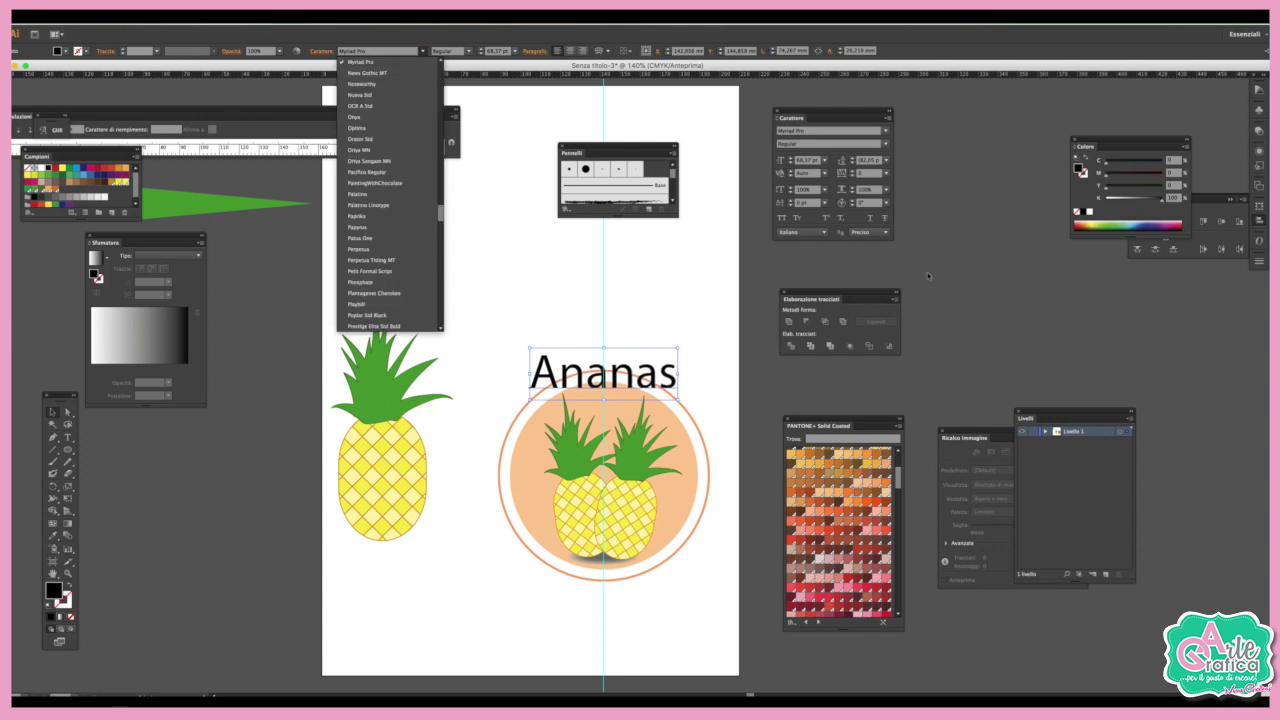
click(884, 132)
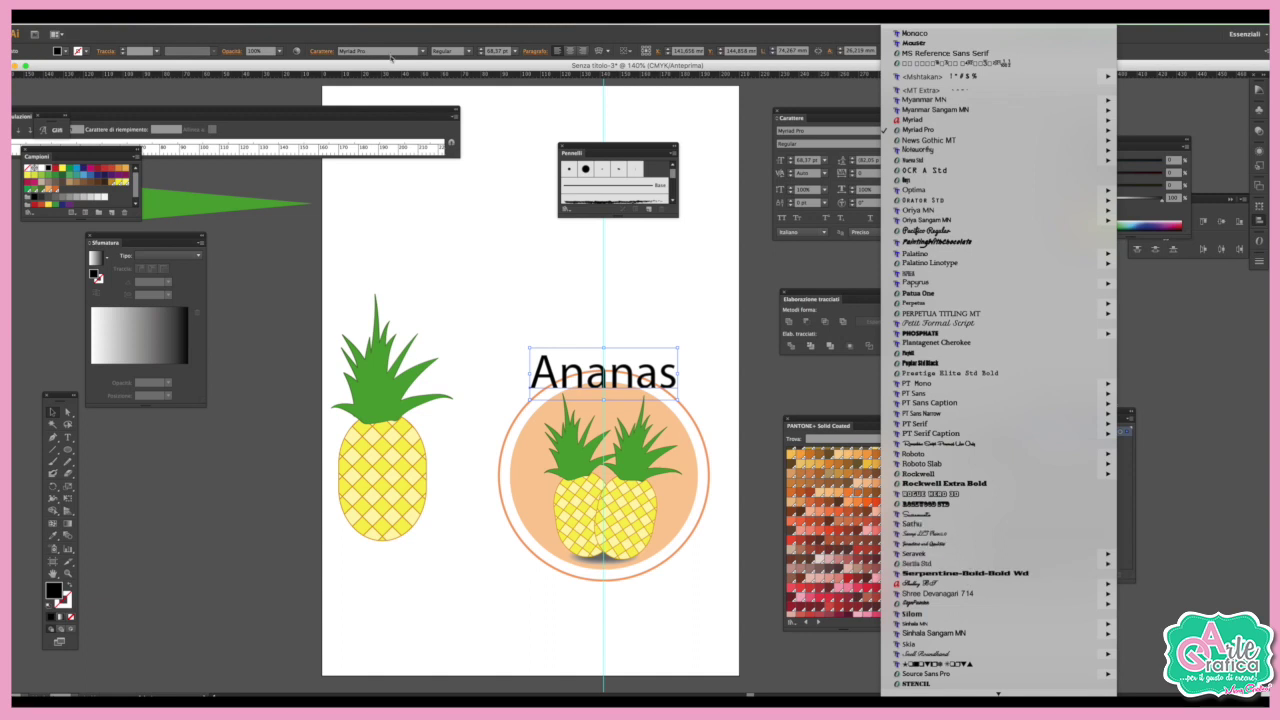
key(Escape)
click(320, 15)
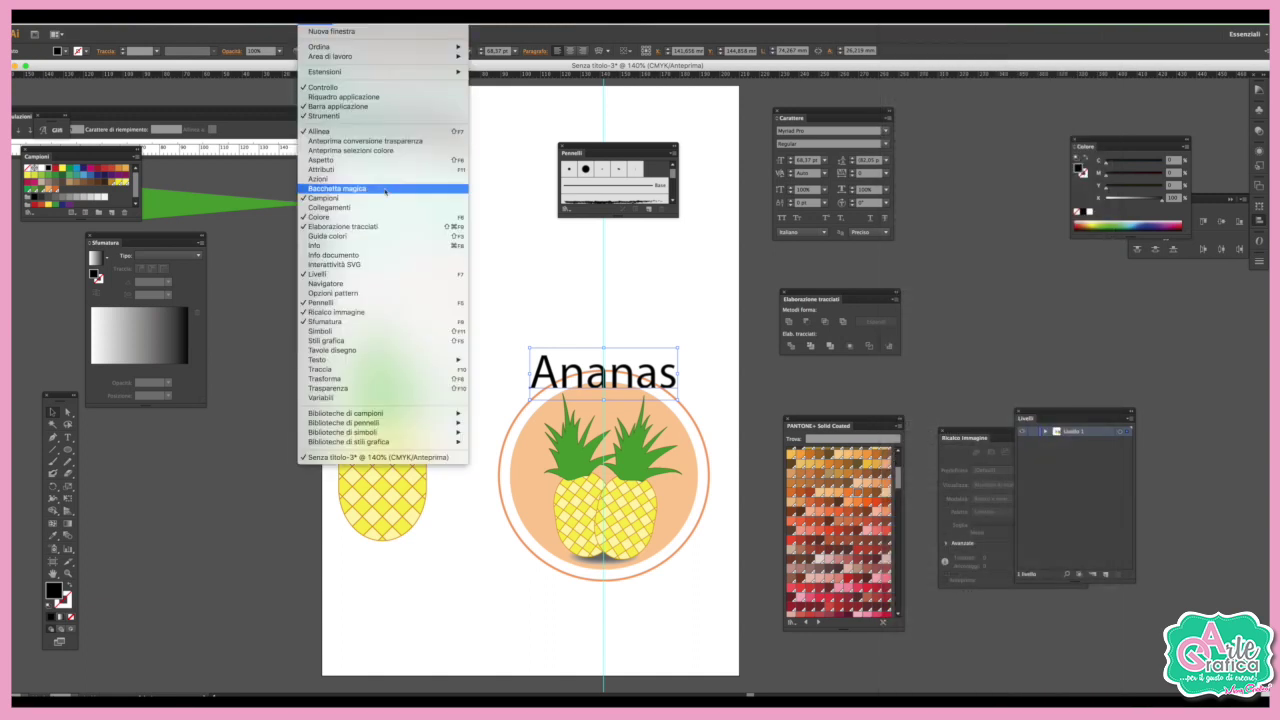
mouse_move(318, 359)
click(887, 132)
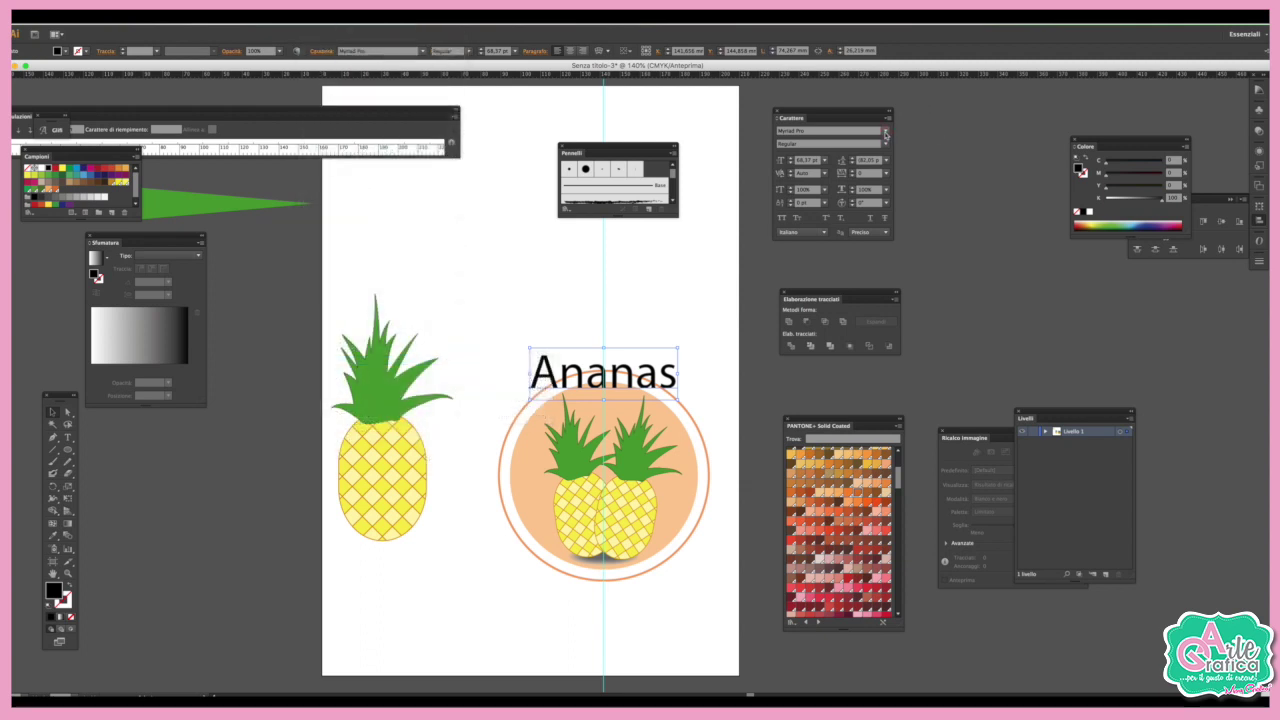
click(886, 132)
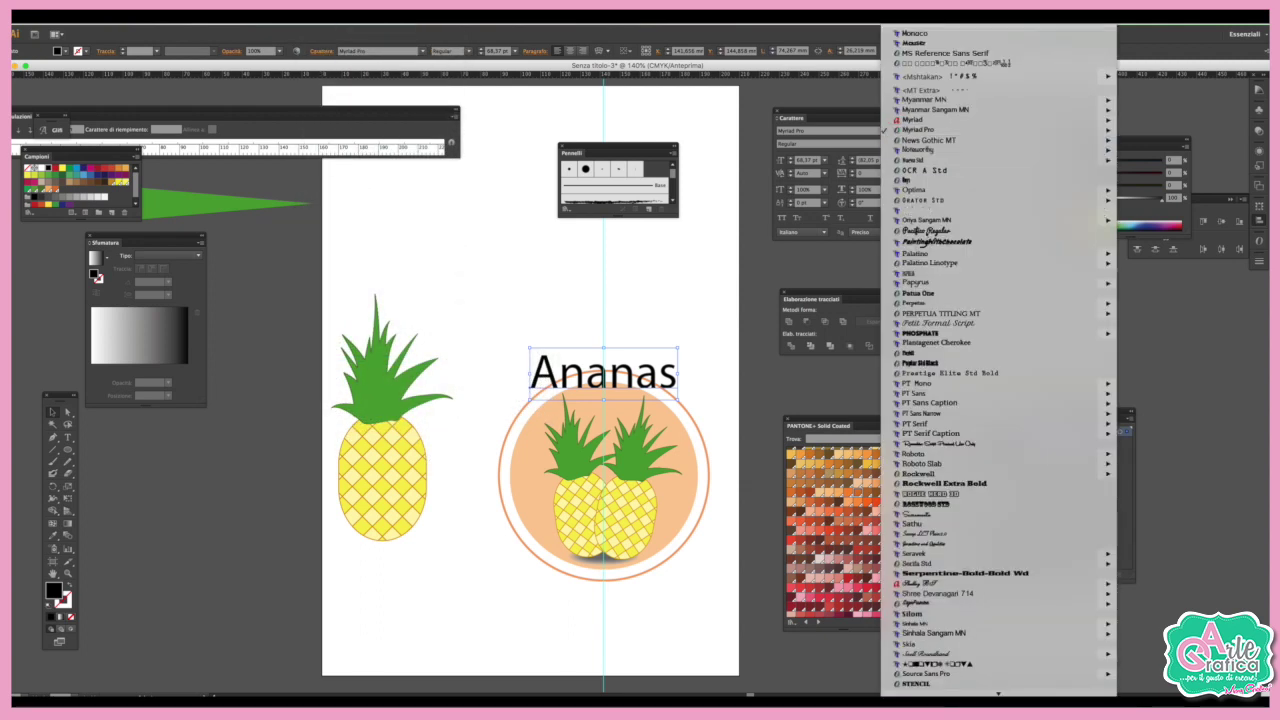
click(937, 244)
drag(686, 370, 685, 372)
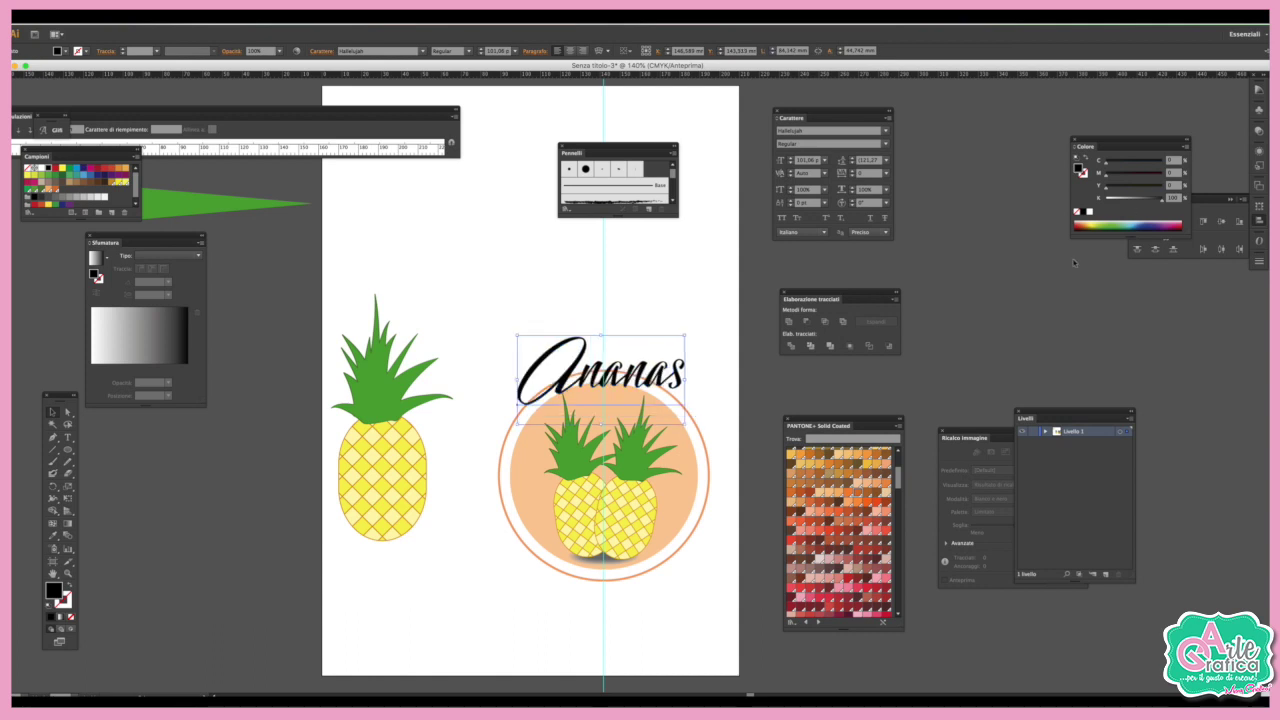
click(857, 495)
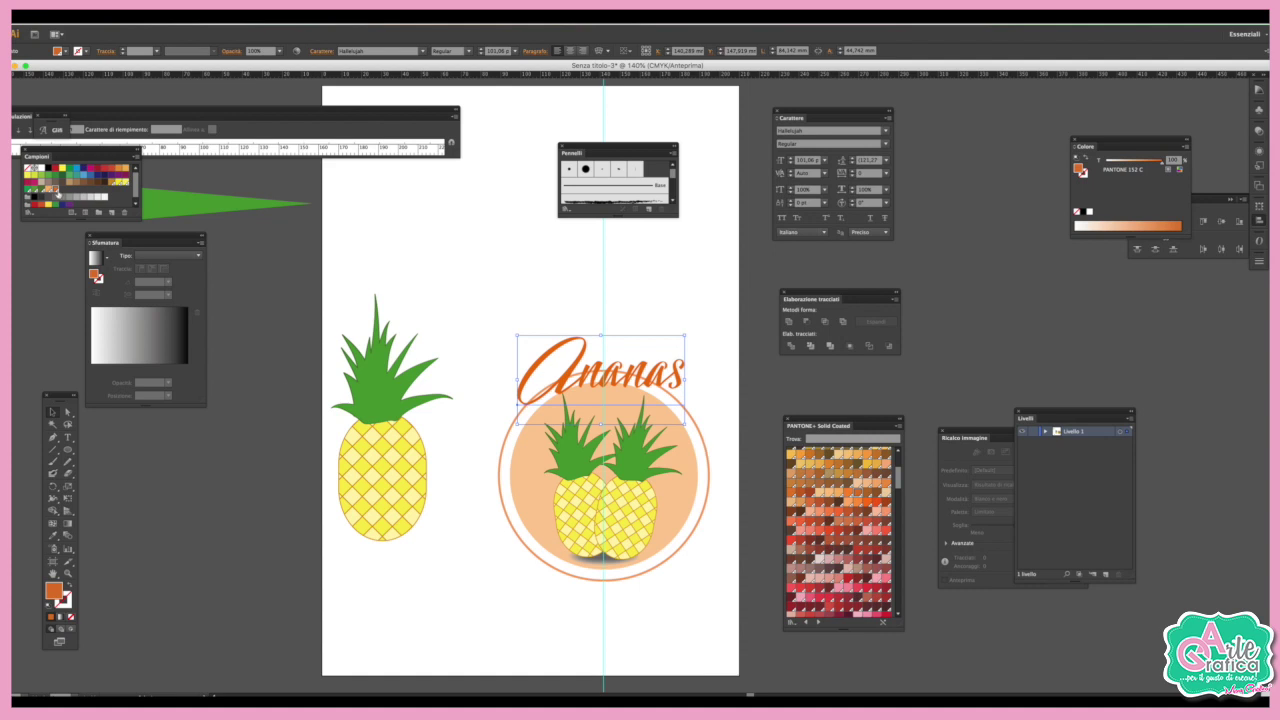
Copy the Ananas title and paste the copy in back.
click(501, 470)
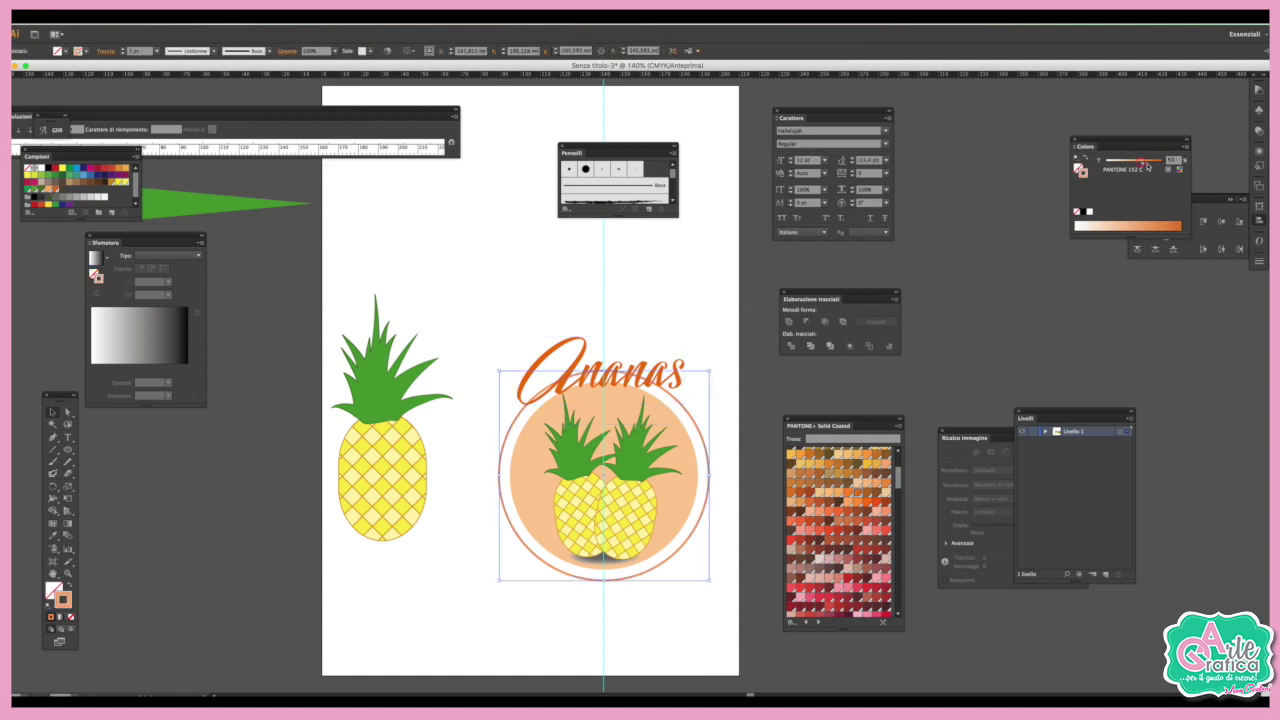
click(676, 378)
click(1078, 167)
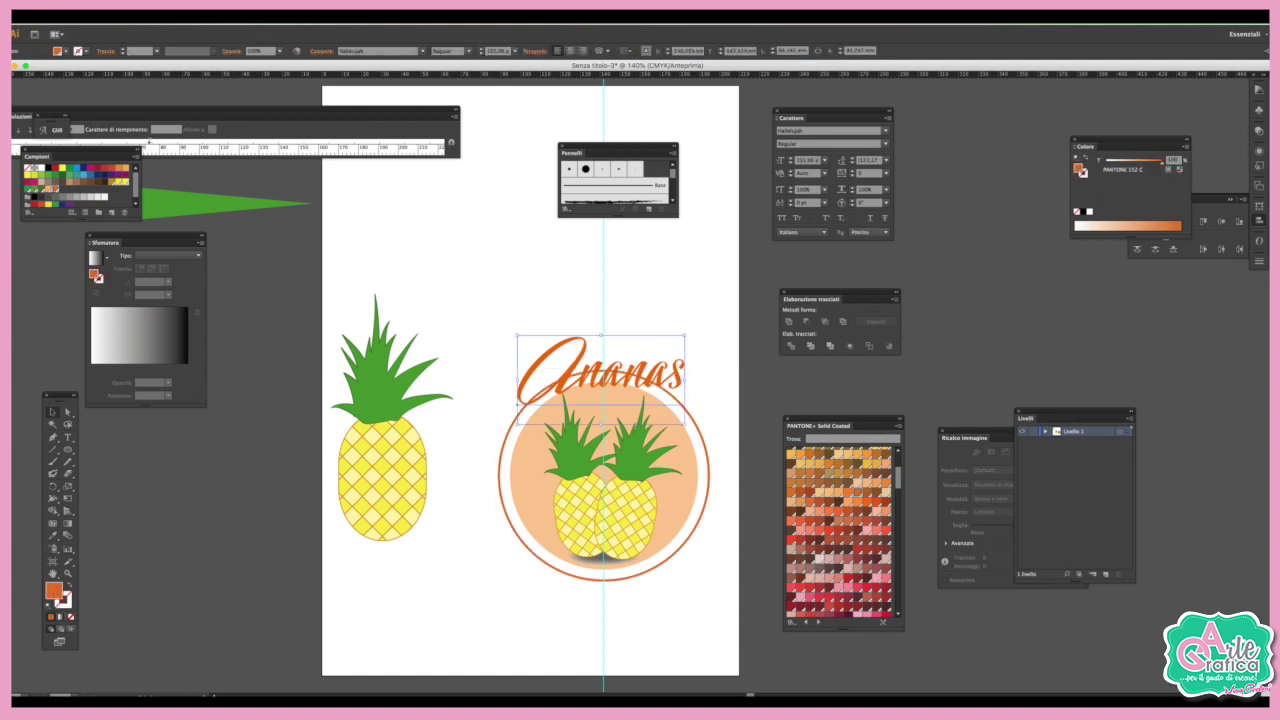
click(100, 16)
click(150, 70)
click(103, 16)
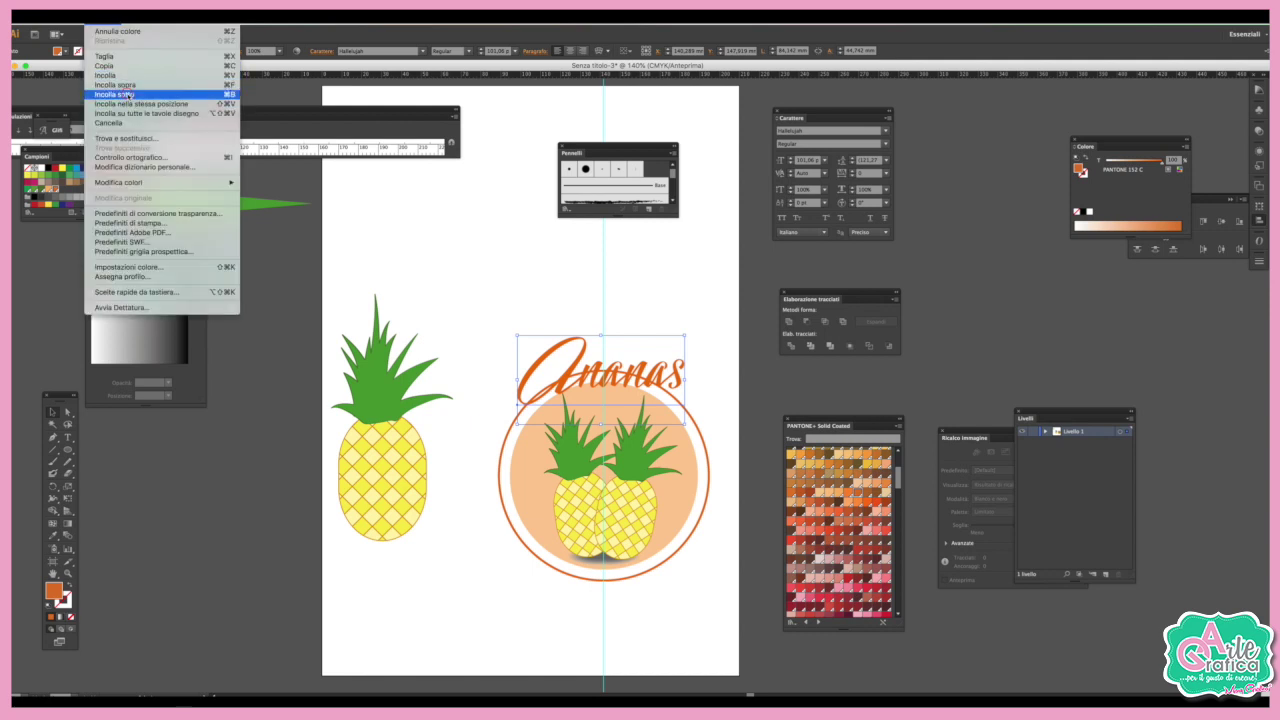
click(150, 95)
Give the back copy a light orange PANTONE 150 C stroke at 6 pt.
drag(54, 590, 66, 602)
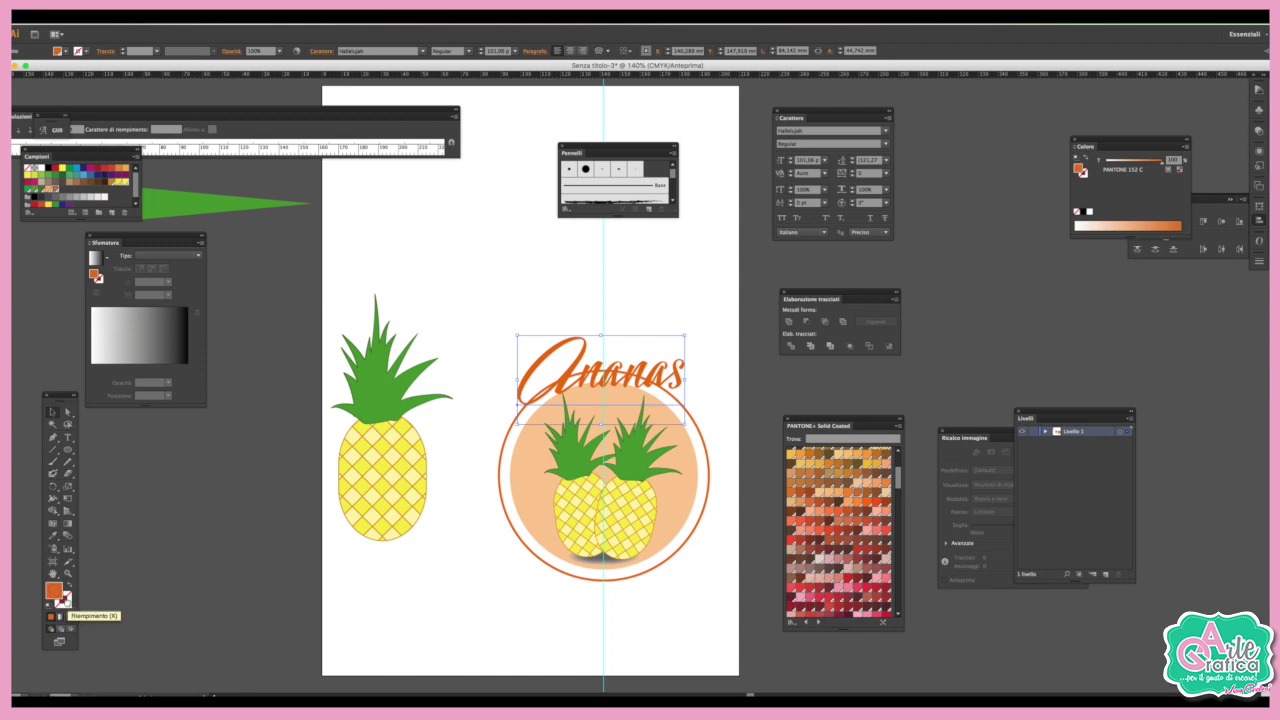
click(67, 604)
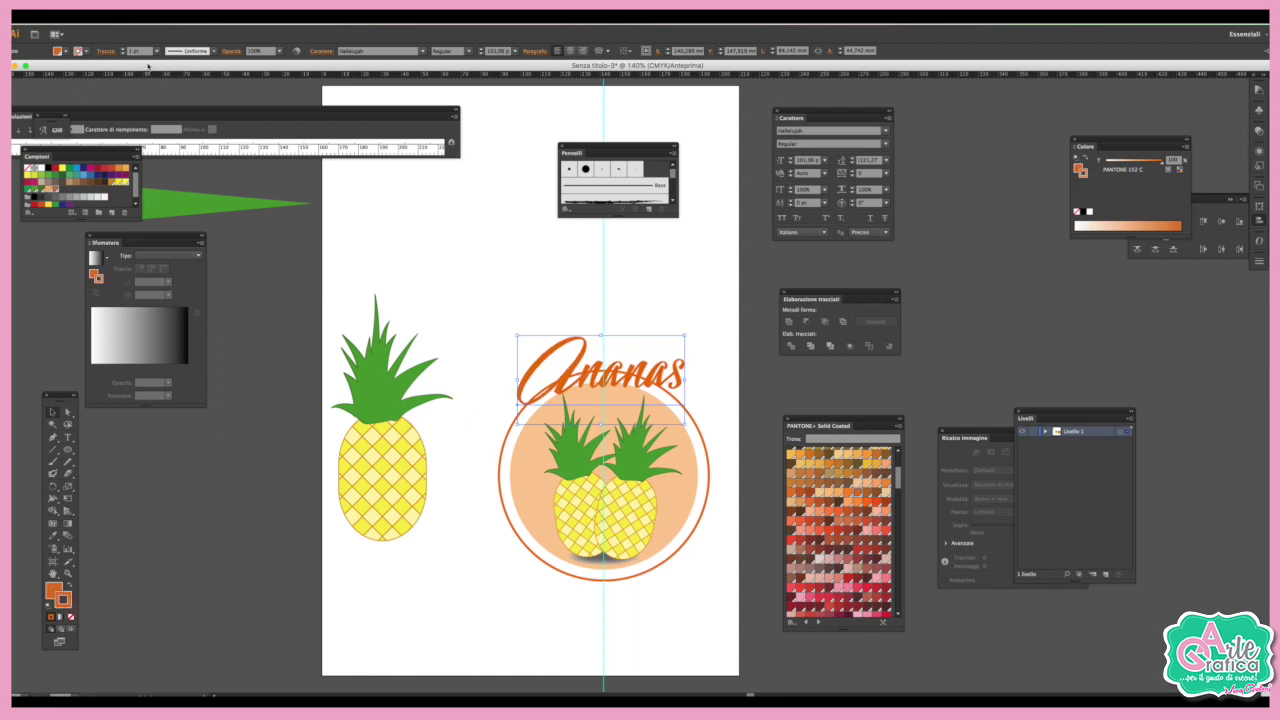
click(45, 190)
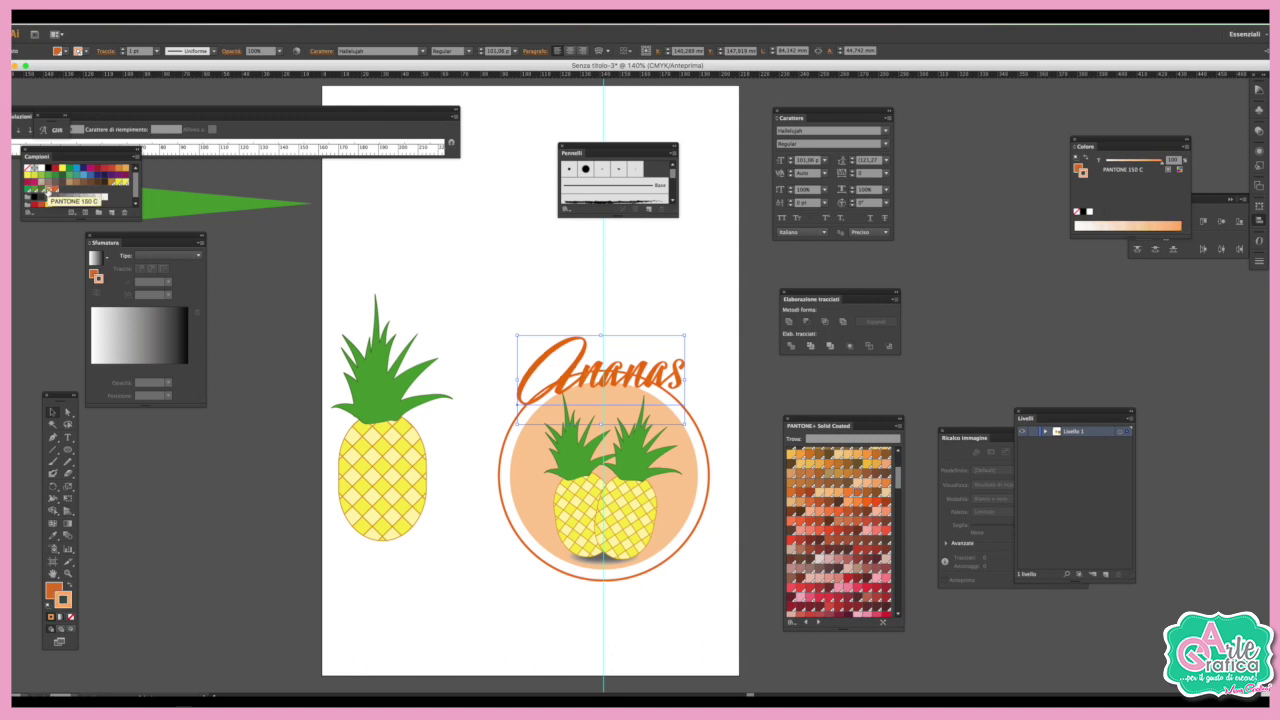
click(121, 50)
click(121, 50)
text(8)
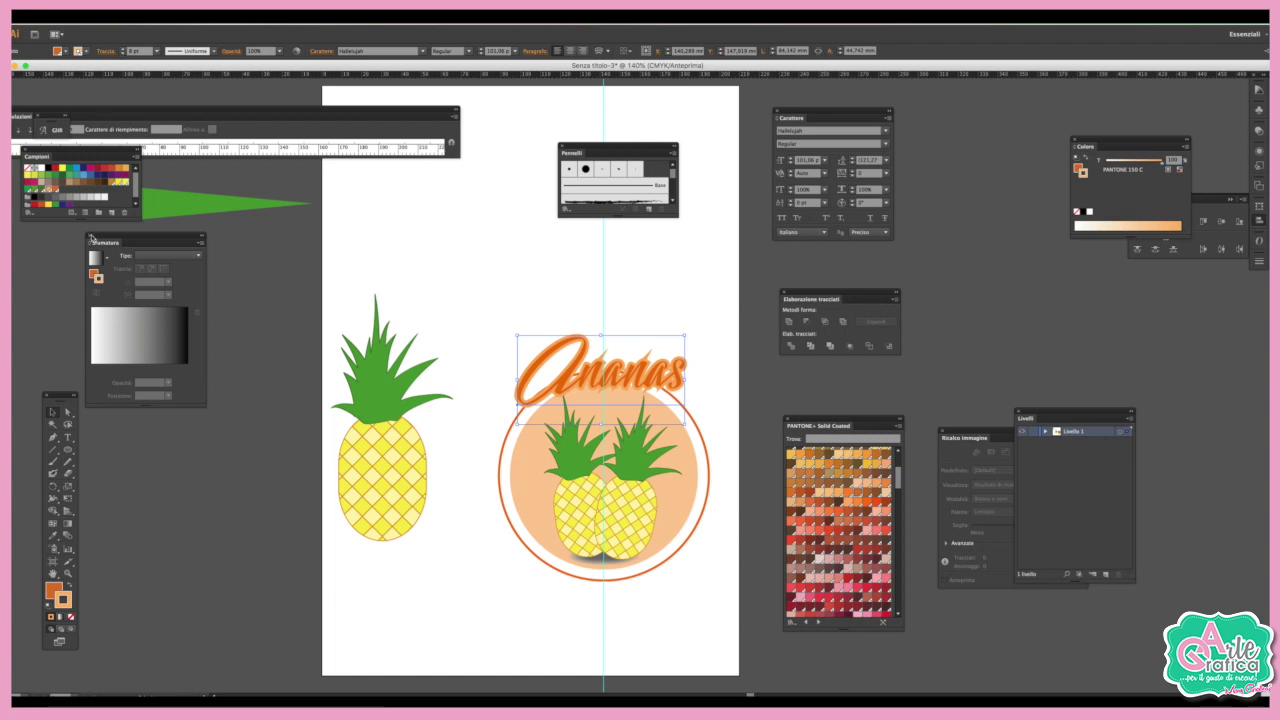
Round the outline's joins and settle on light orange PANTONE 150 C at 10 pt.
click(40, 168)
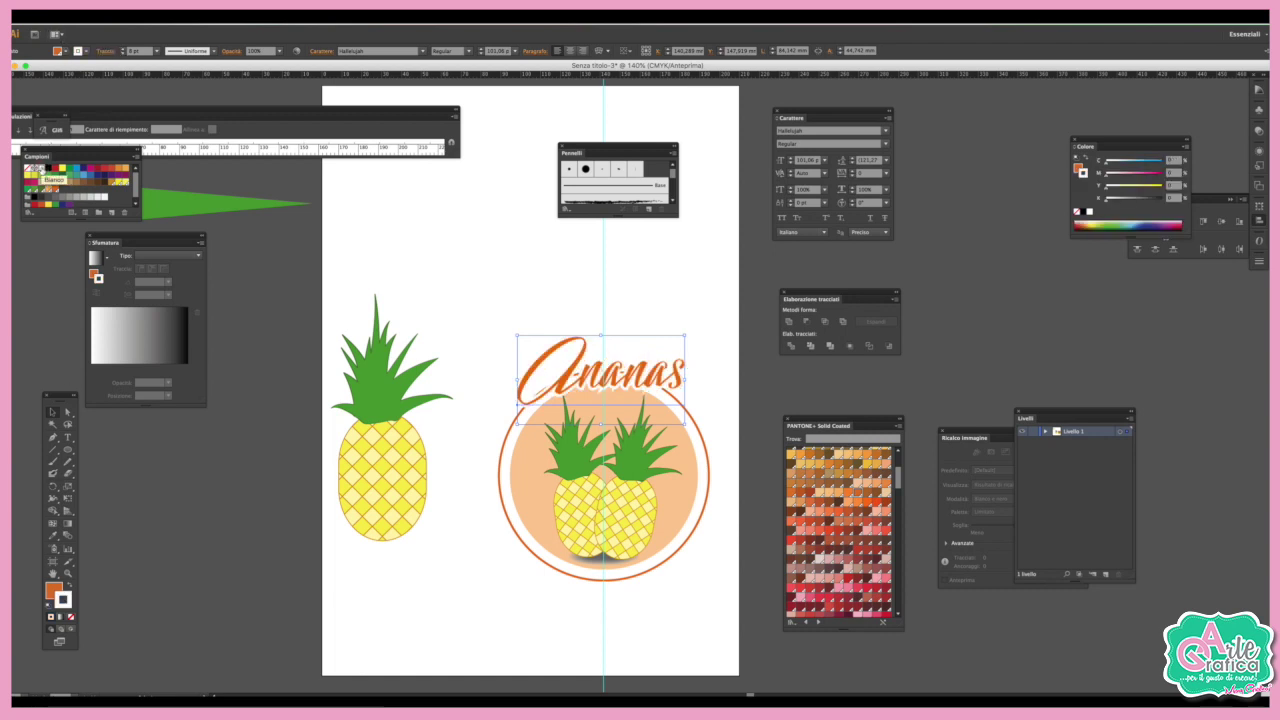
click(105, 50)
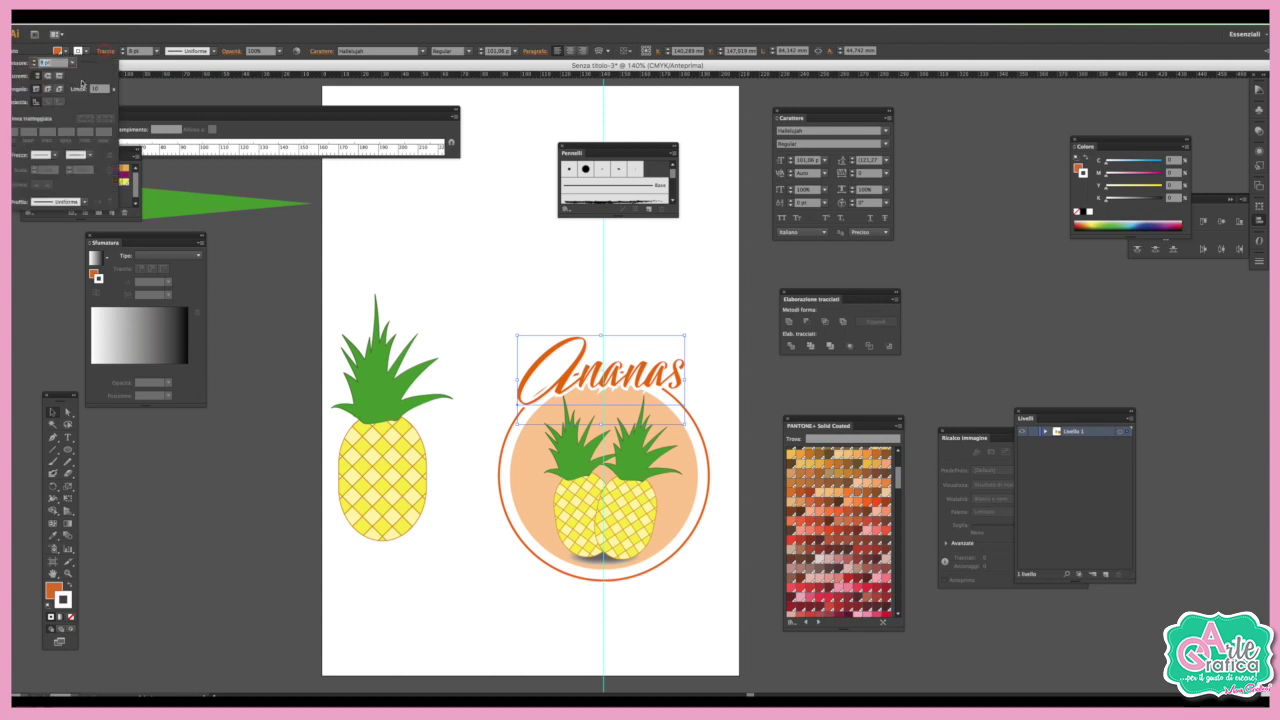
click(48, 89)
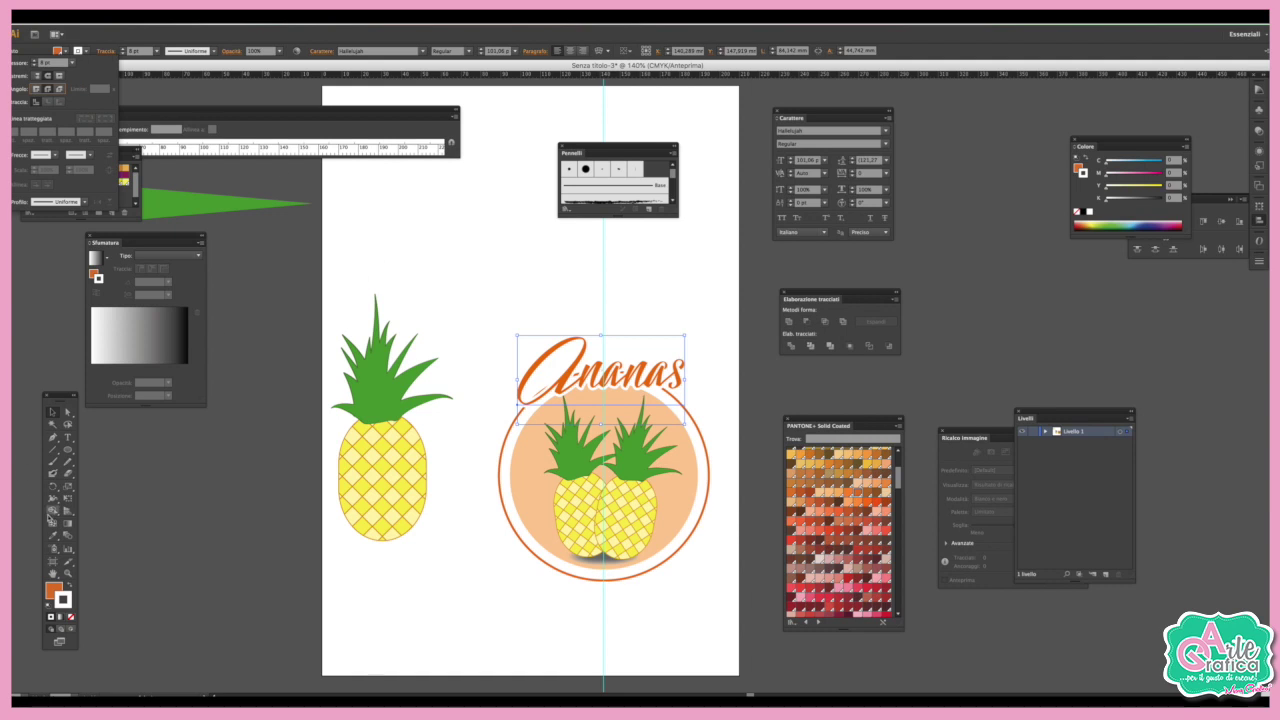
click(124, 201)
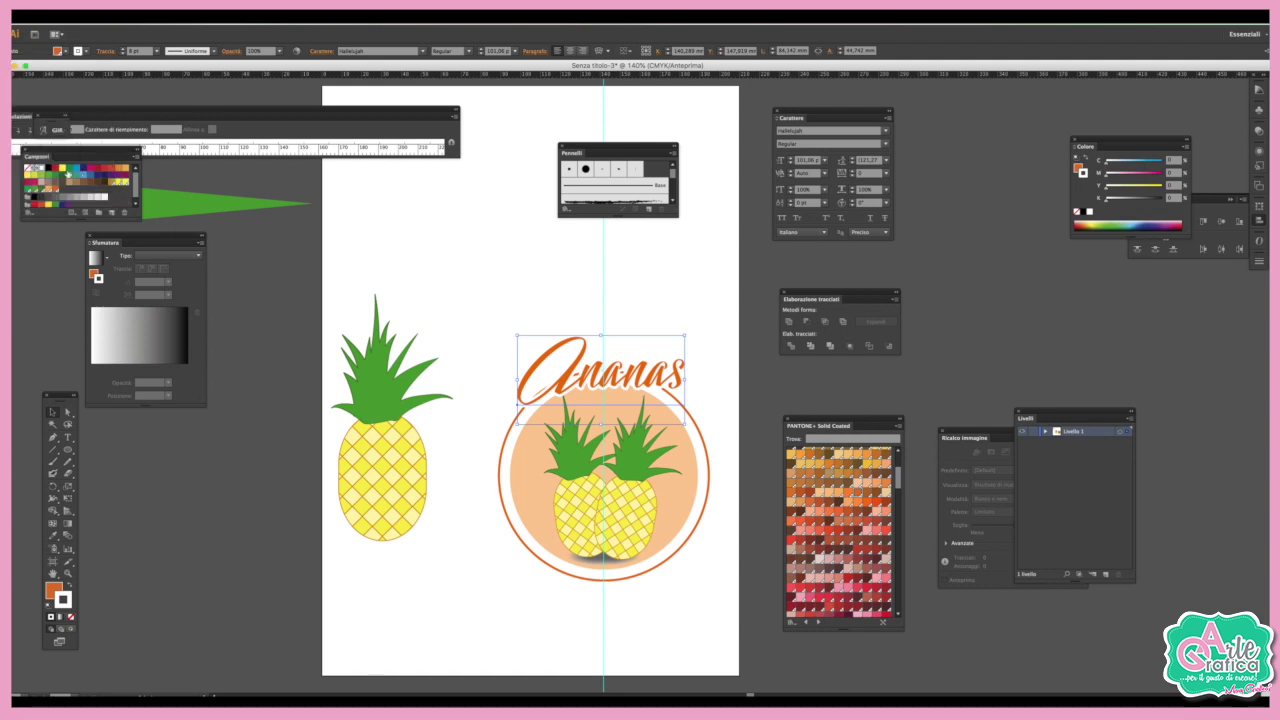
click(48, 170)
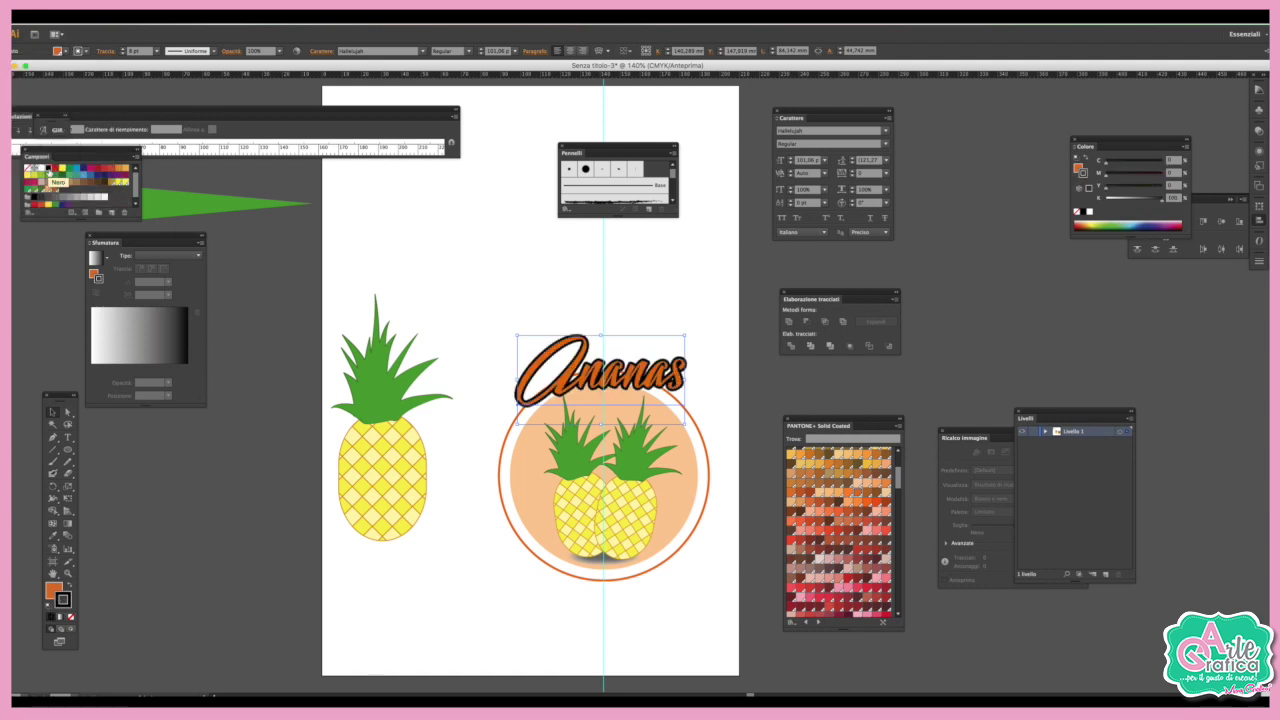
click(49, 188)
click(123, 48)
click(123, 48)
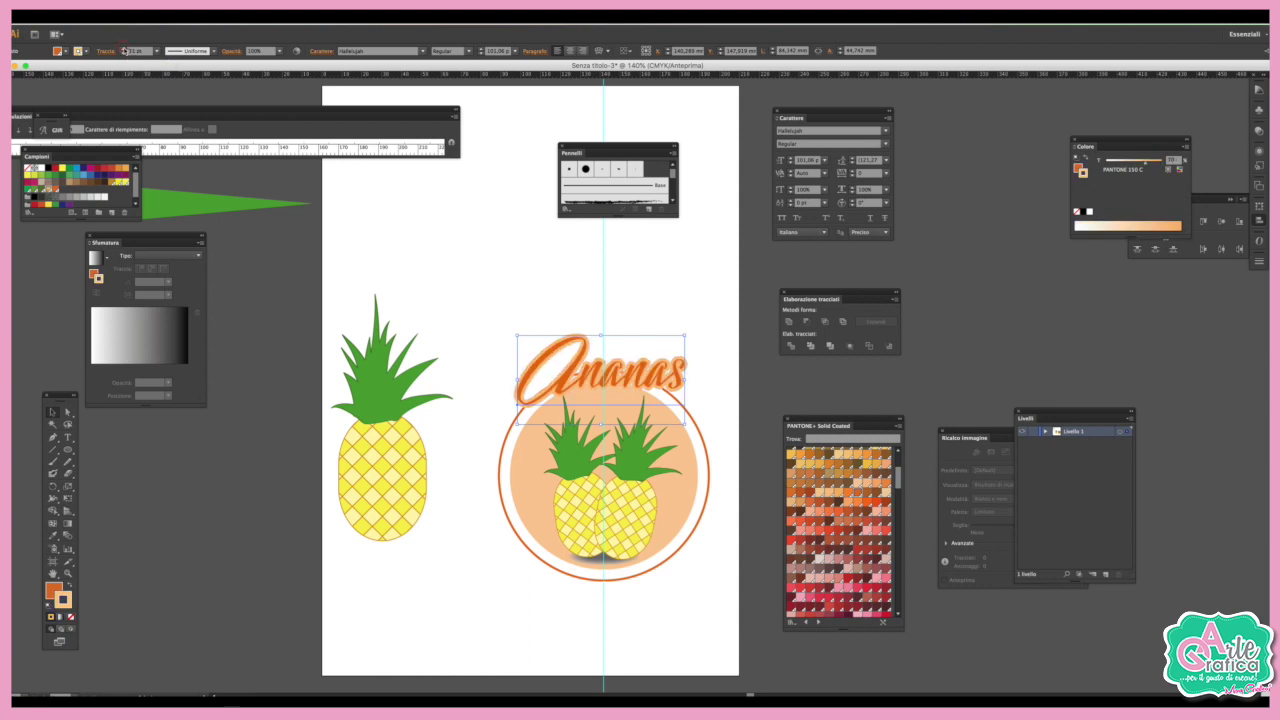
click(738, 430)
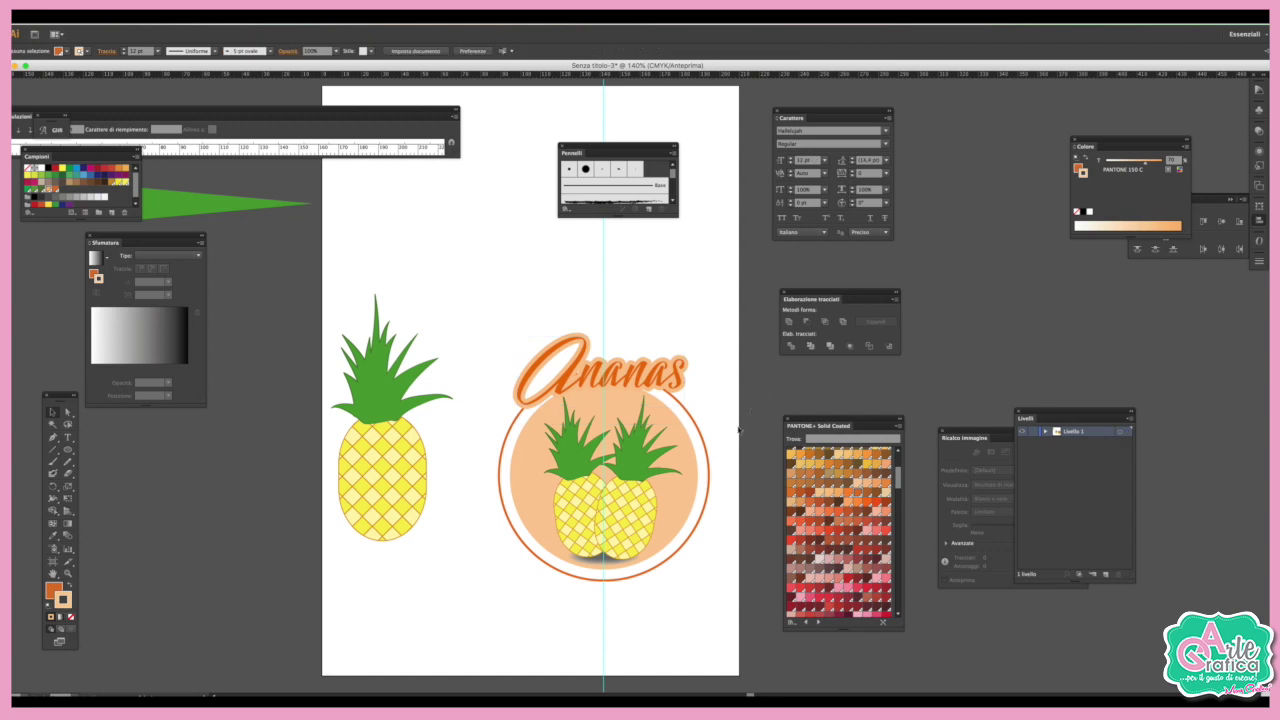